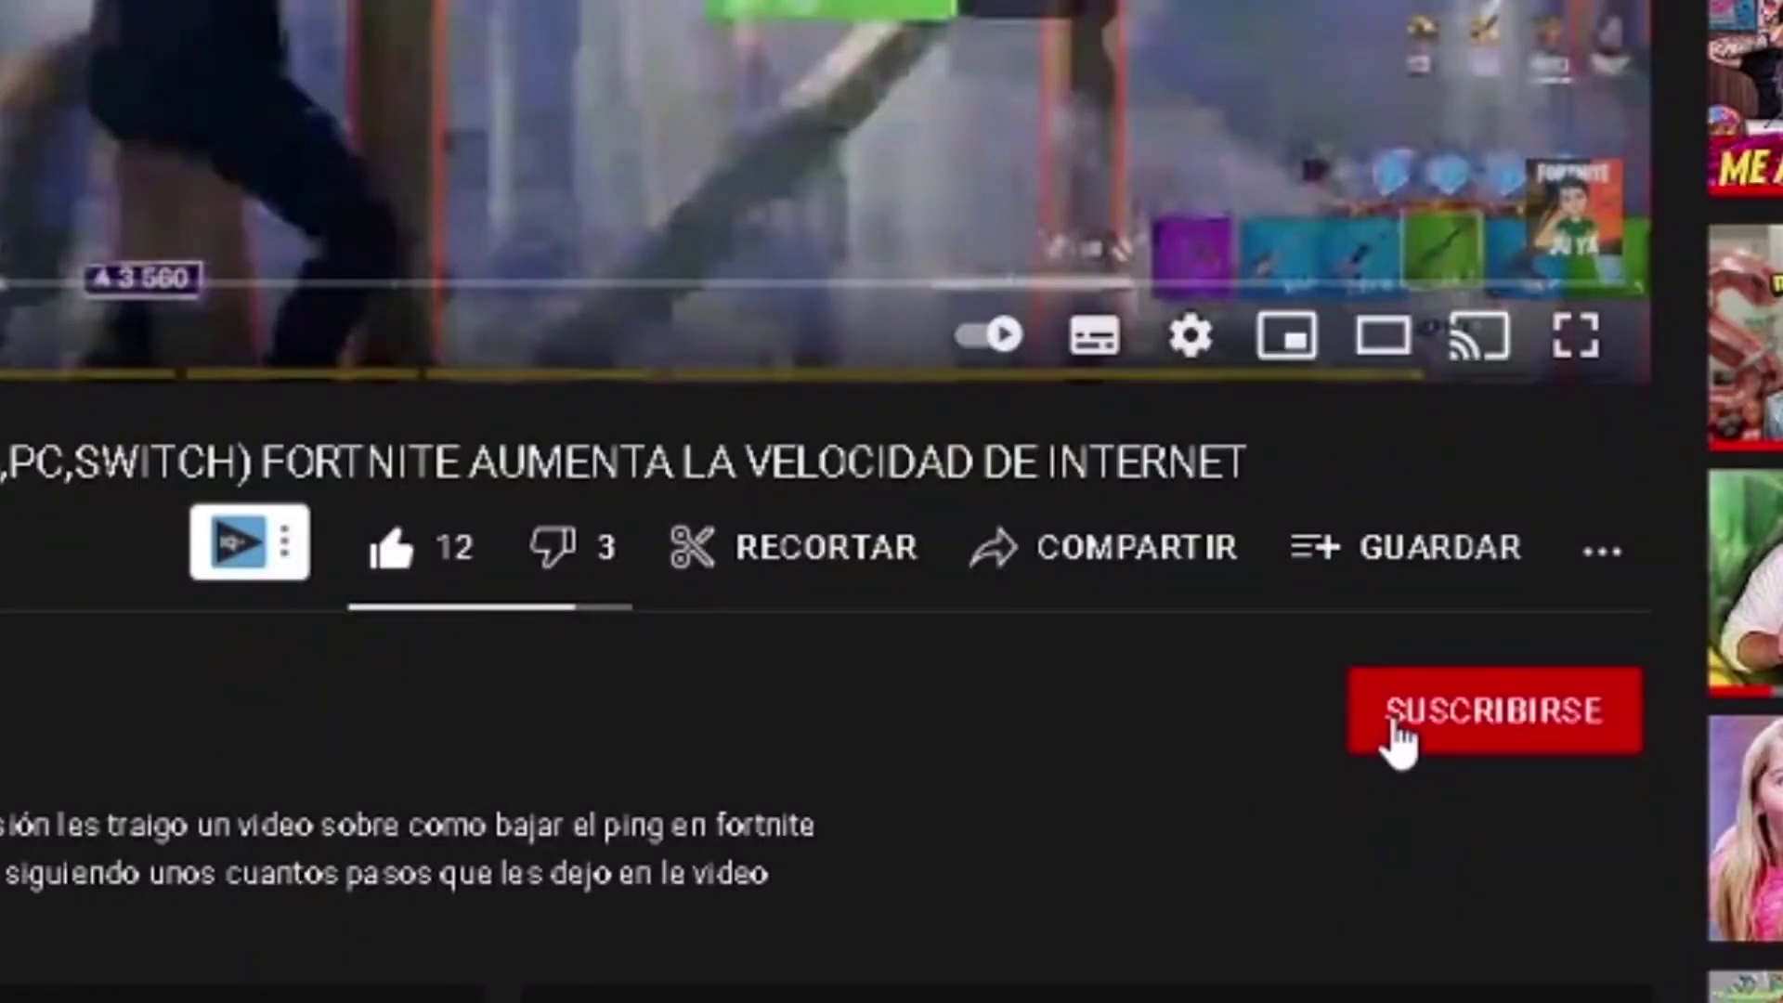
# Step: Subscribe to the video's channel and set its notifications to Todas
pyautogui.click(1397, 734)
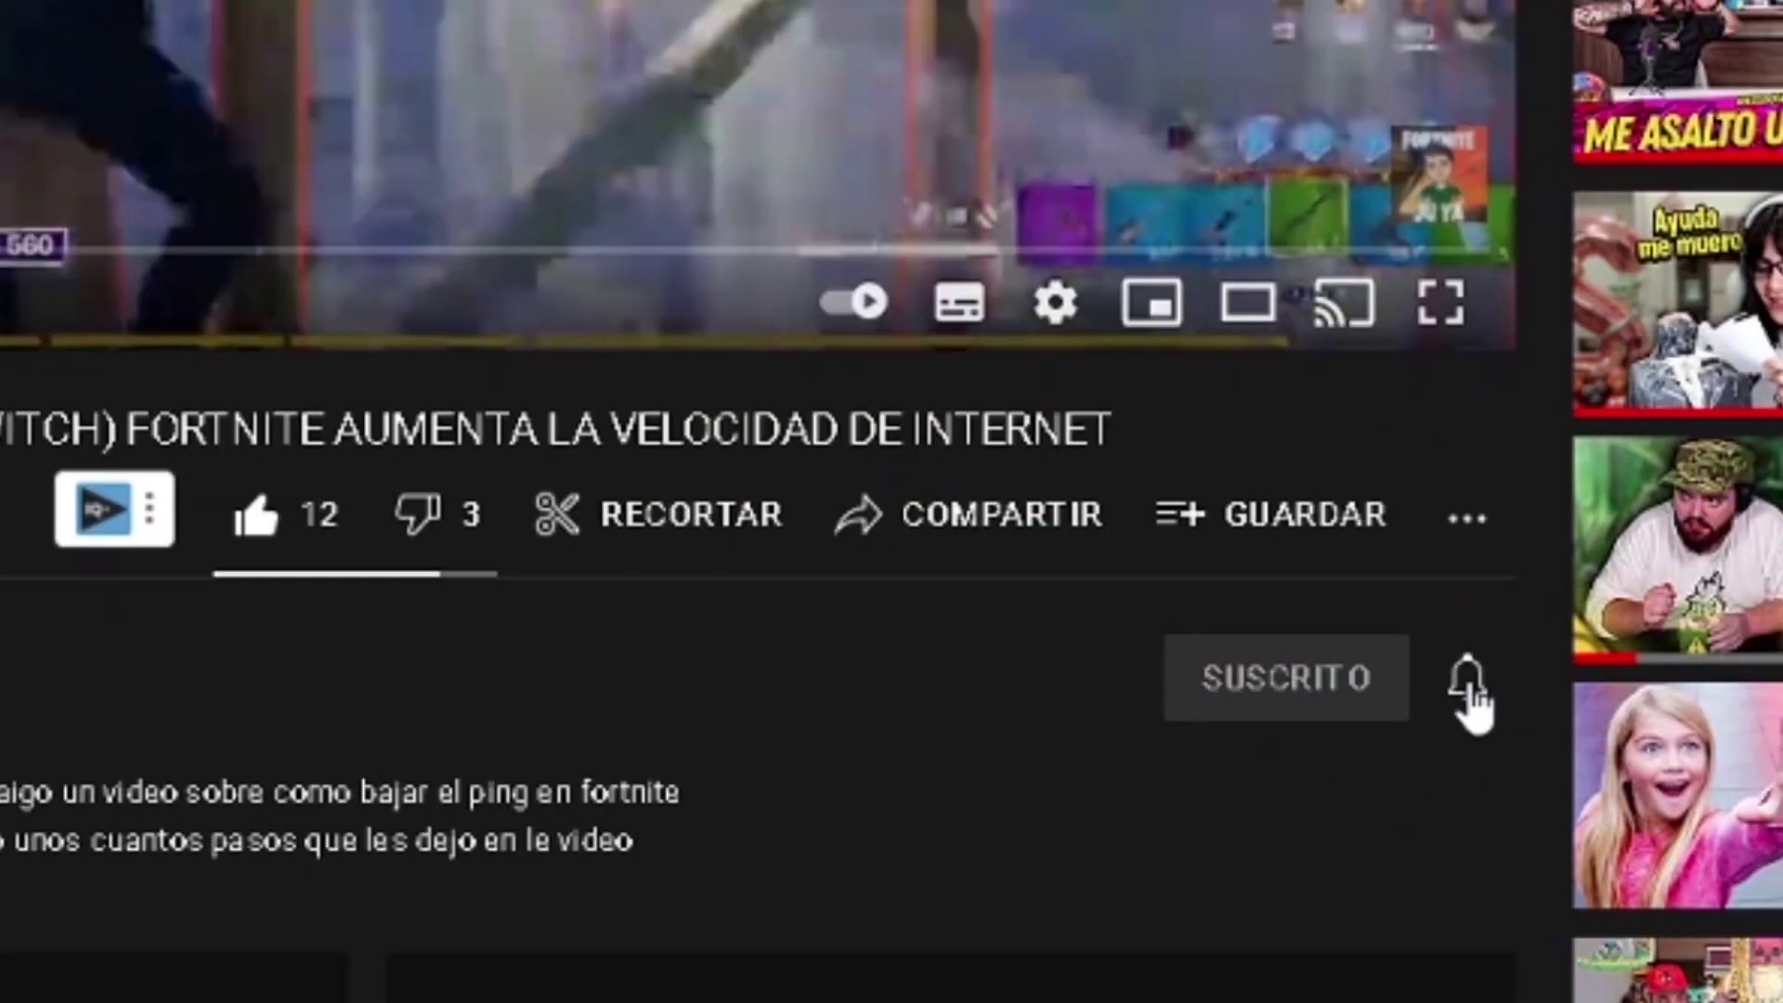
pyautogui.click(1599, 710)
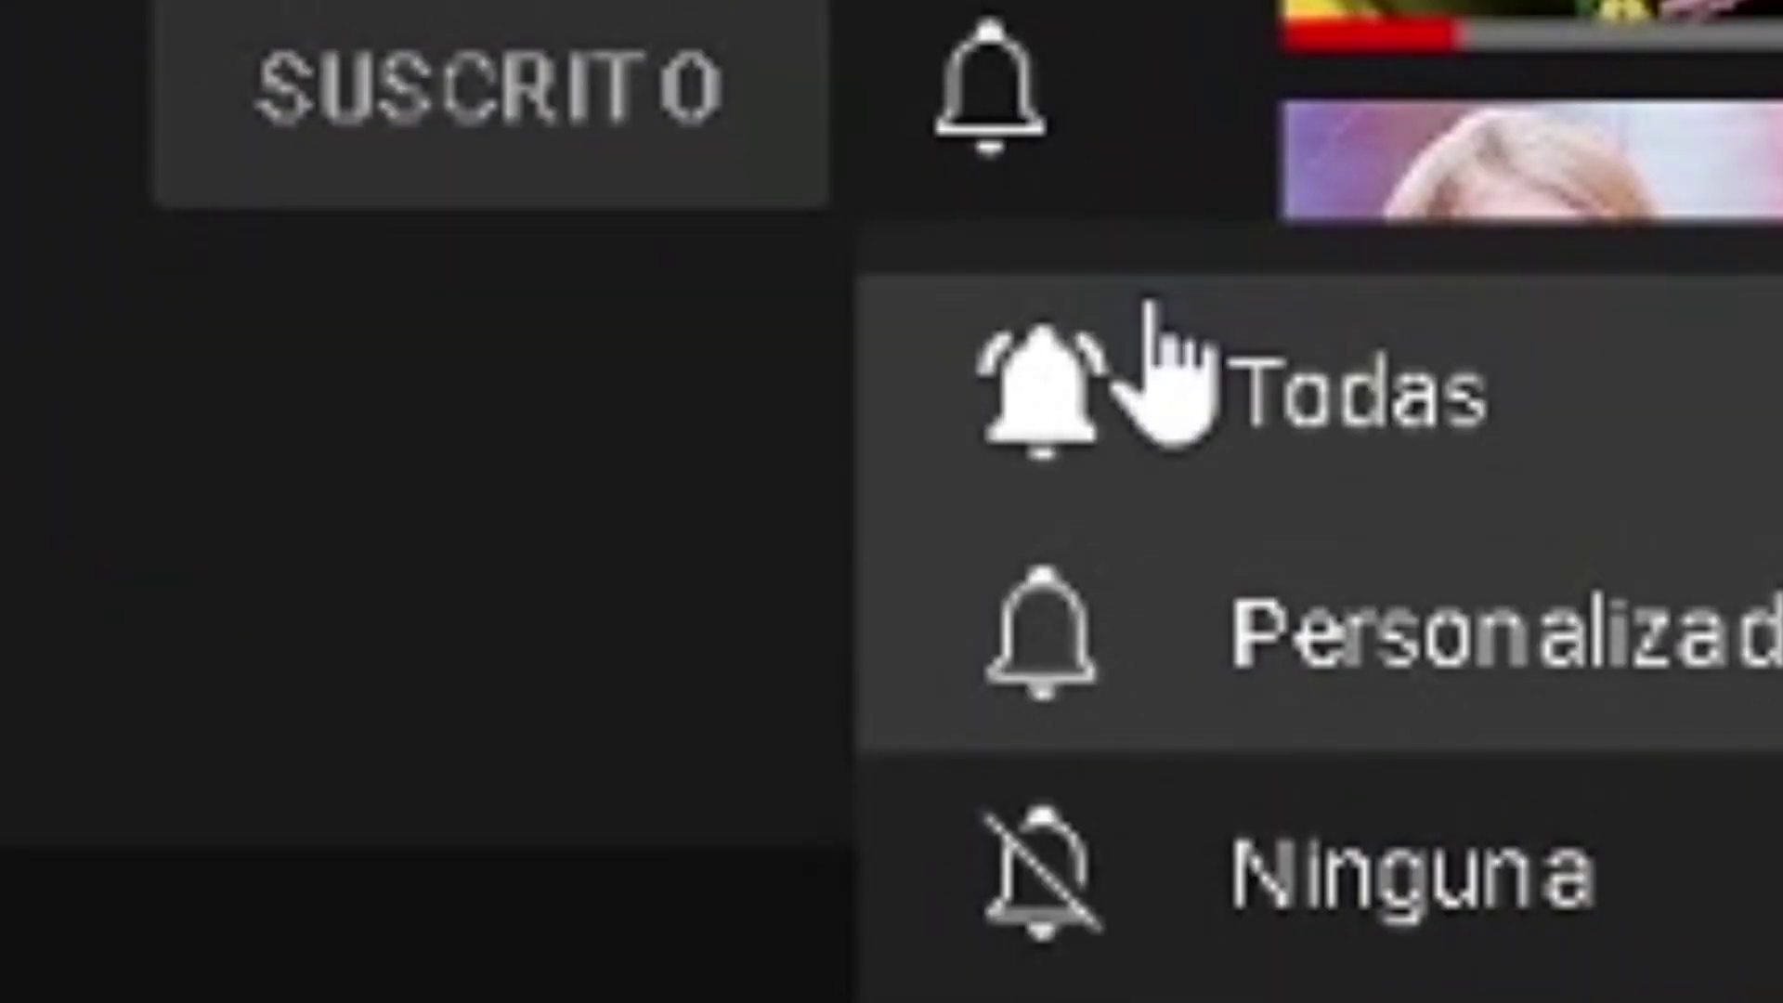
pyautogui.click(1234, 423)
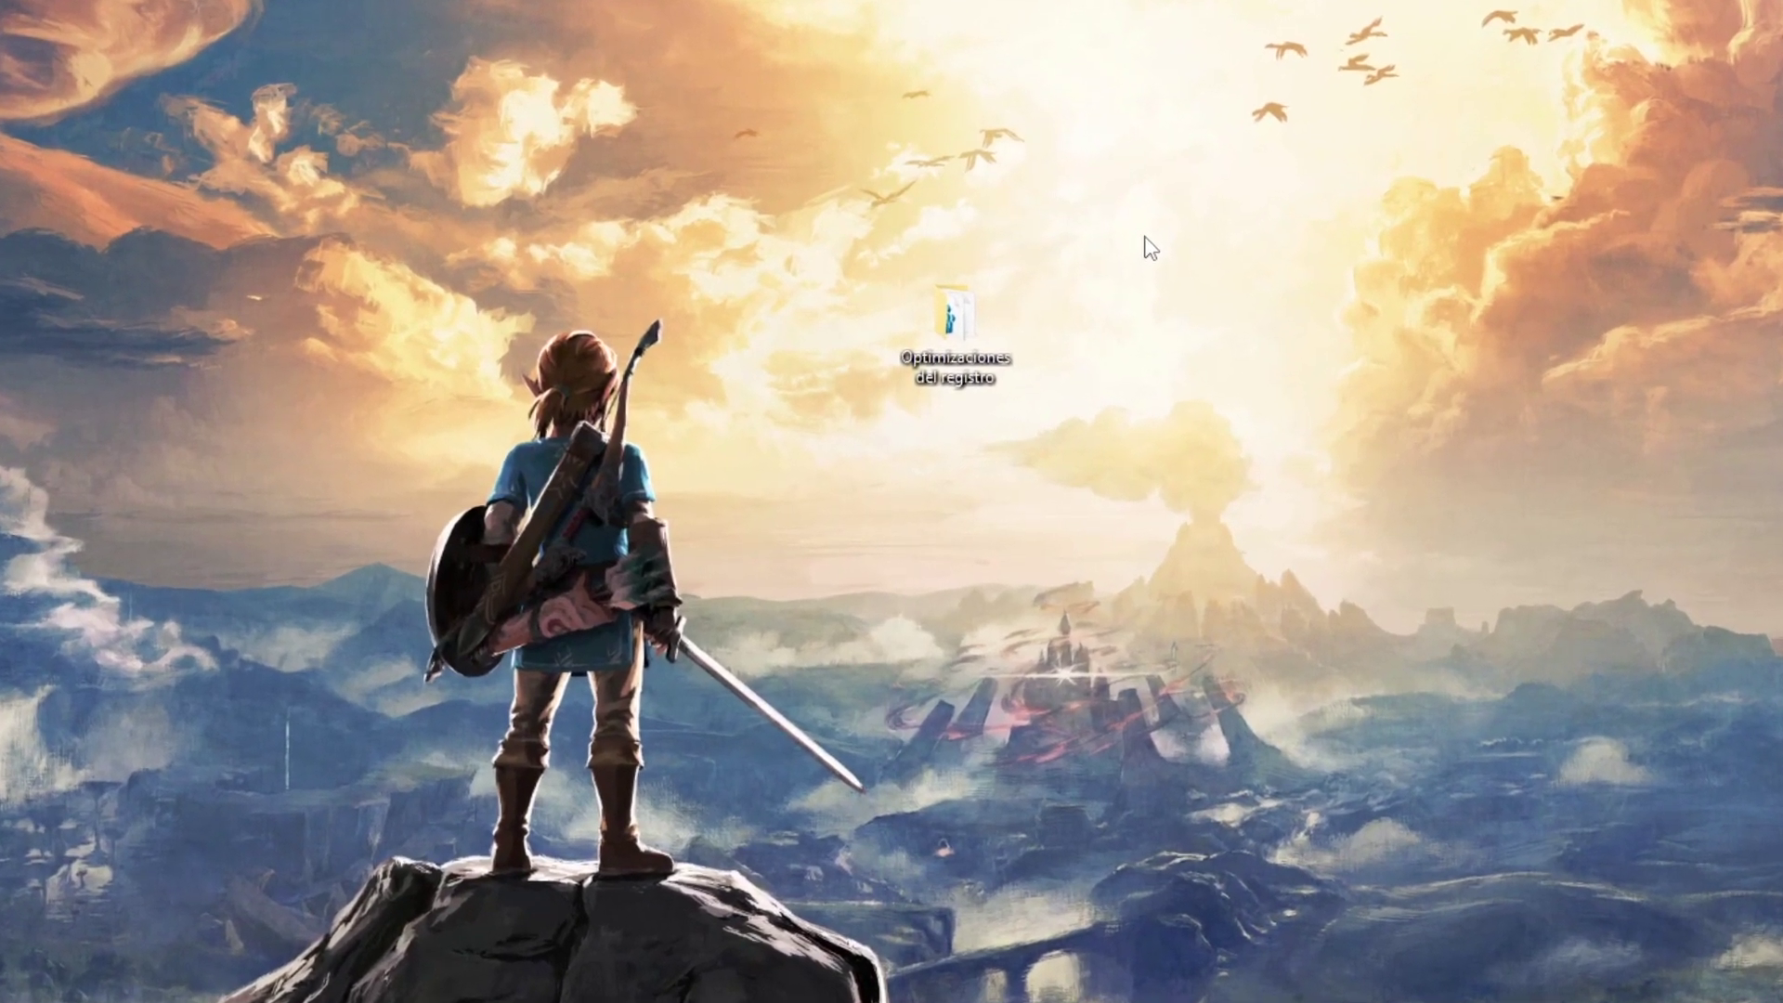
# Step: Review the VirusTotal security vendors' analysis of Registry Optimization Pack.rar
pyautogui.click(963, 295)
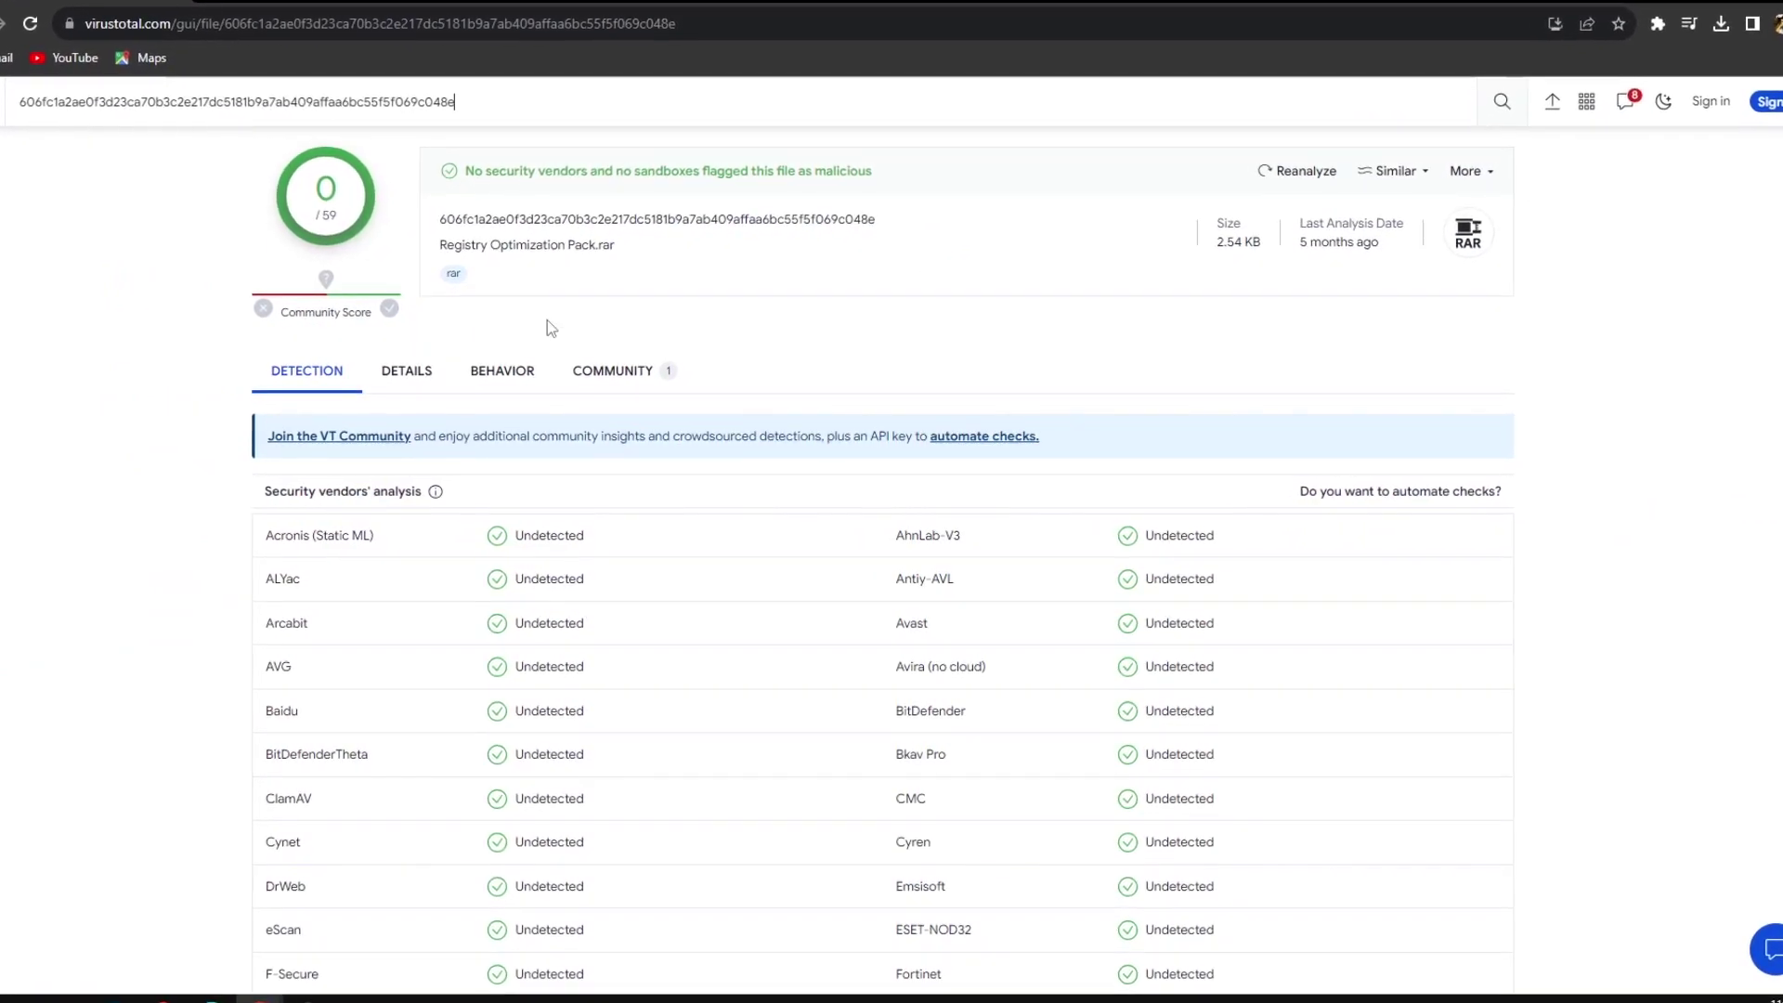
pyautogui.scroll(-3, 576, 307)
pyautogui.scroll(-7, 582, 307)
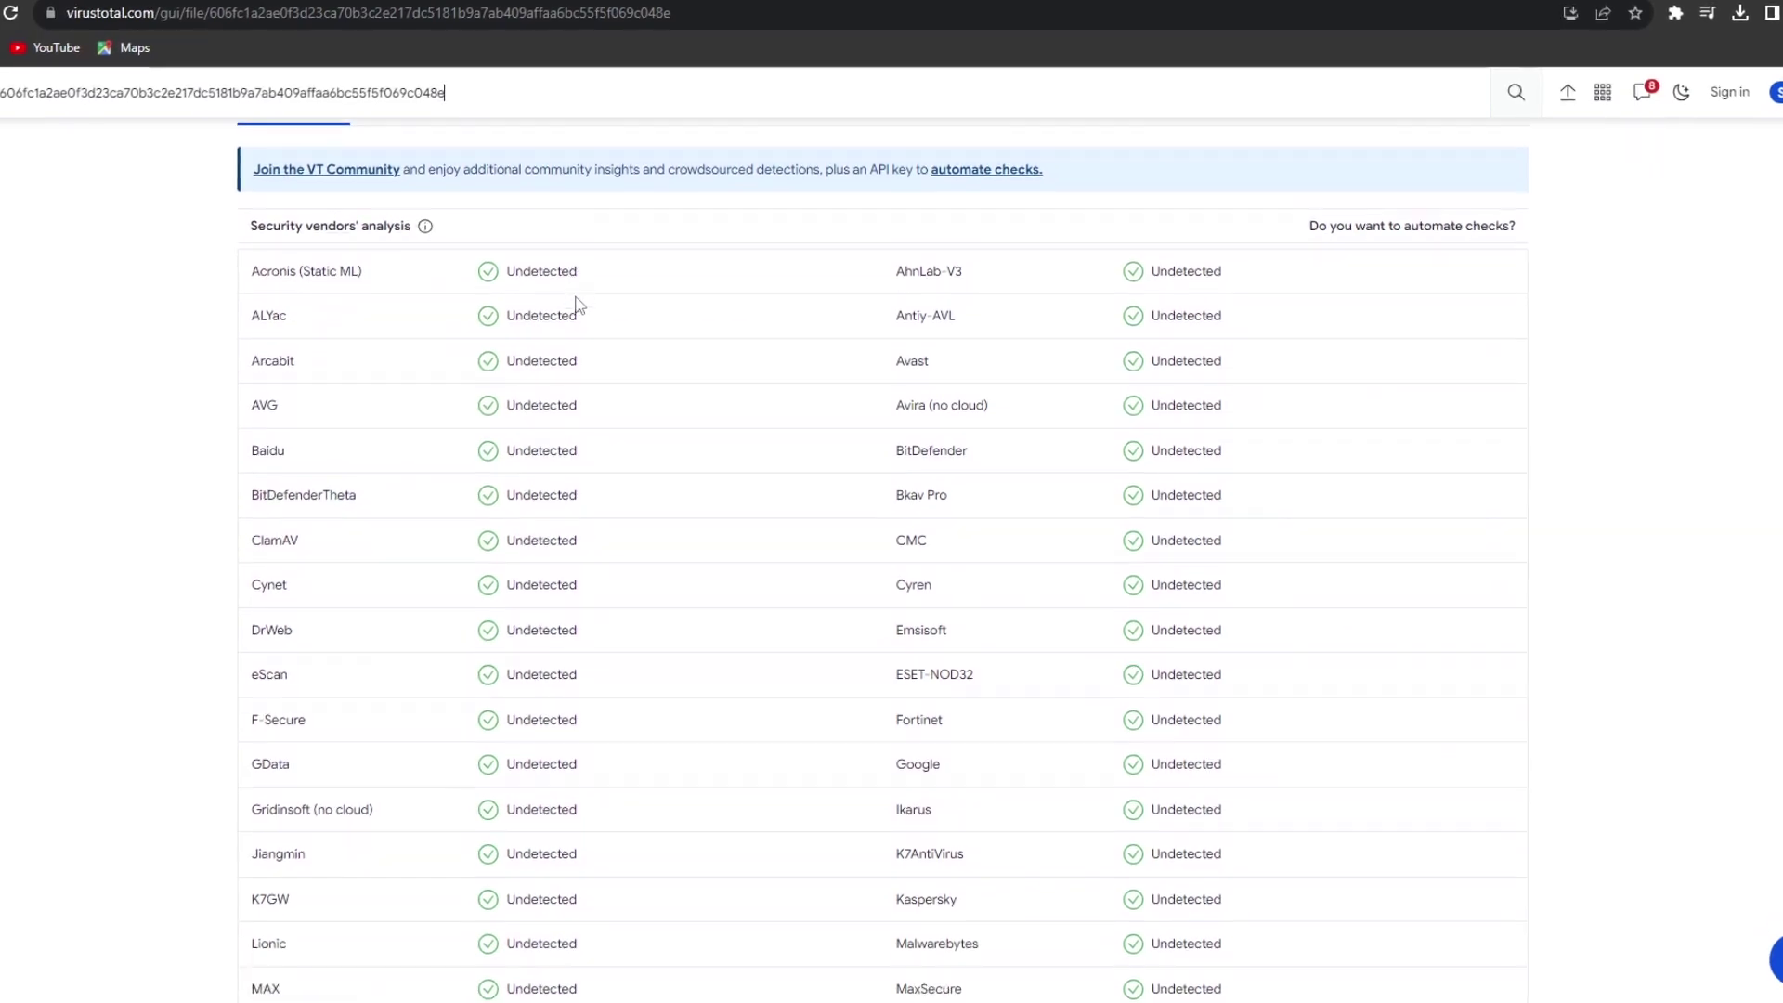
pyautogui.scroll(-7, 570, 296)
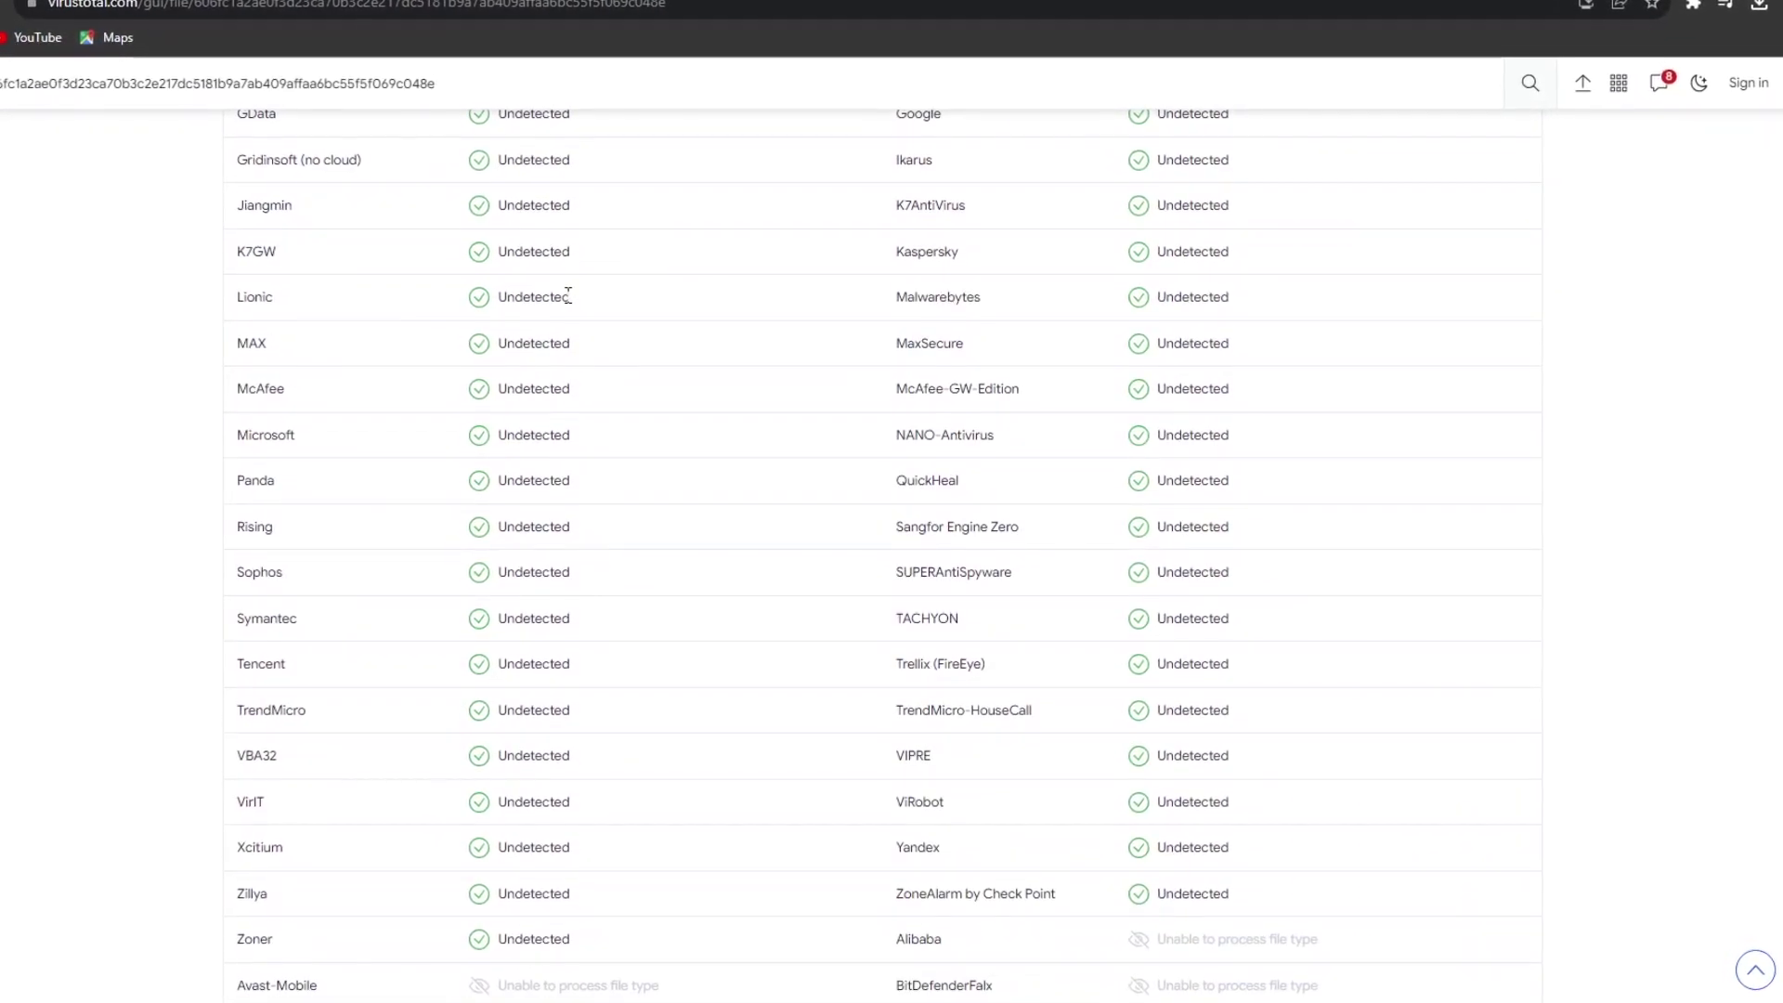
pyautogui.scroll(15, 563, 301)
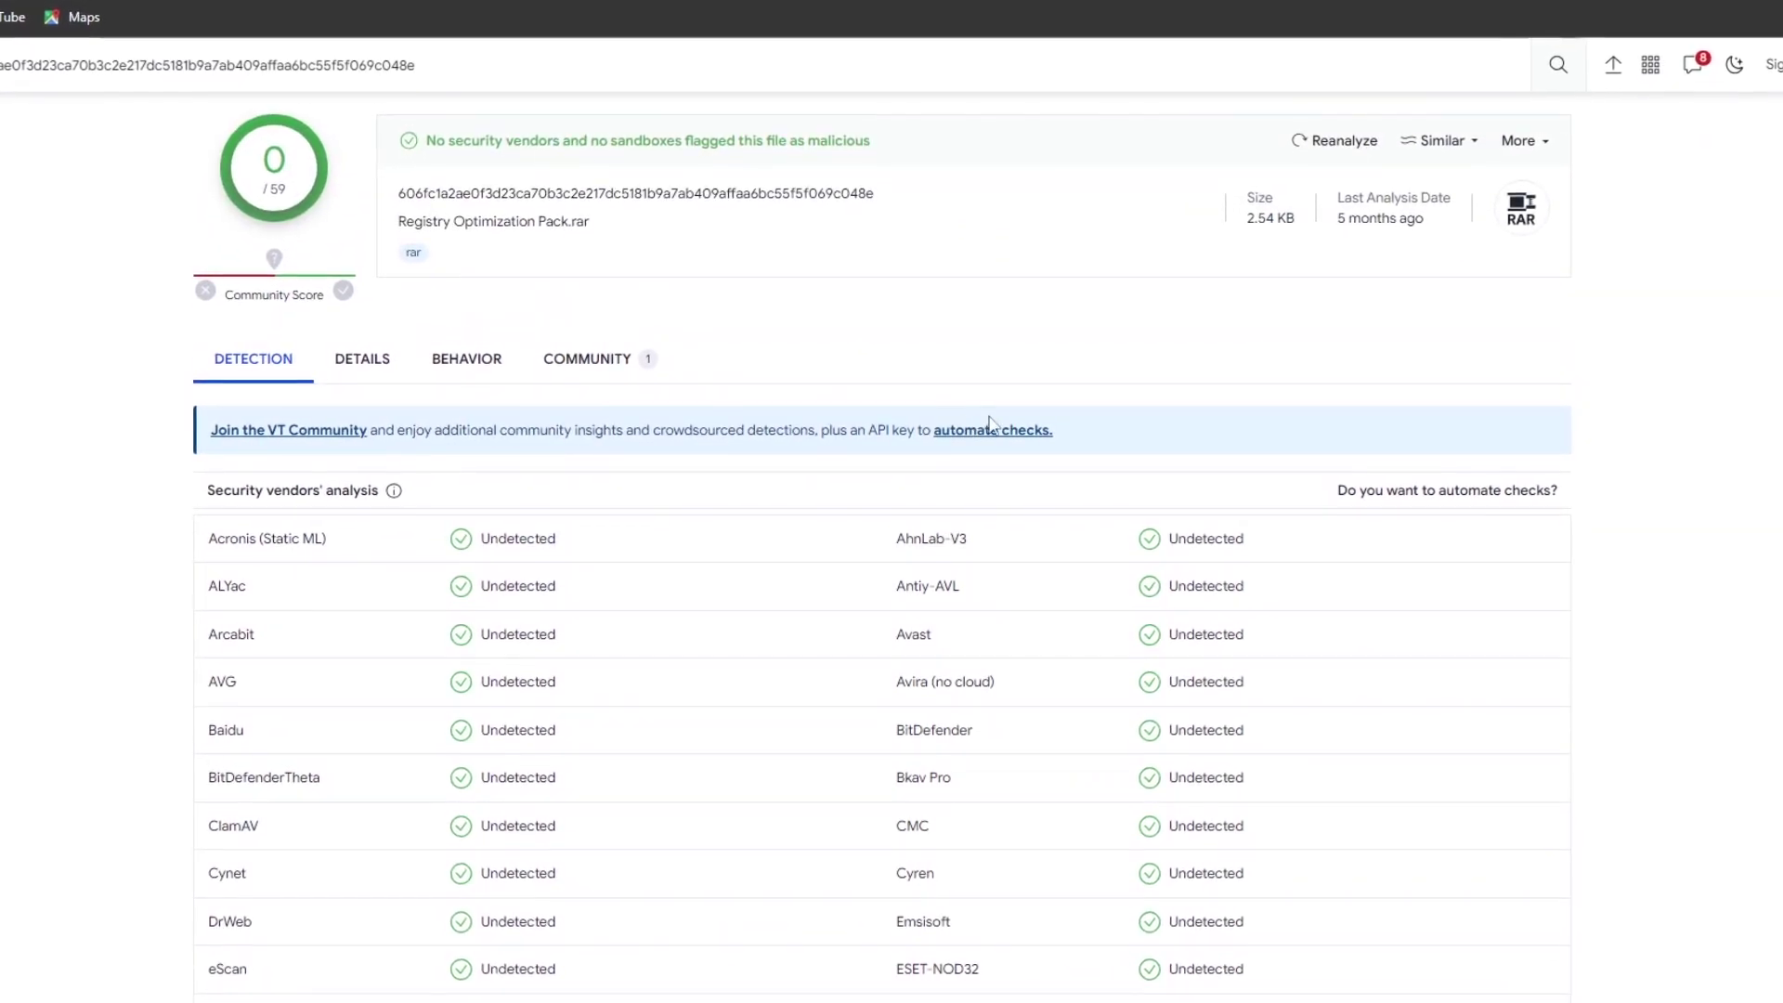
pyautogui.moveTo(144, 573); pyautogui.dragTo(1074, 784)
pyautogui.click(1551, 728)
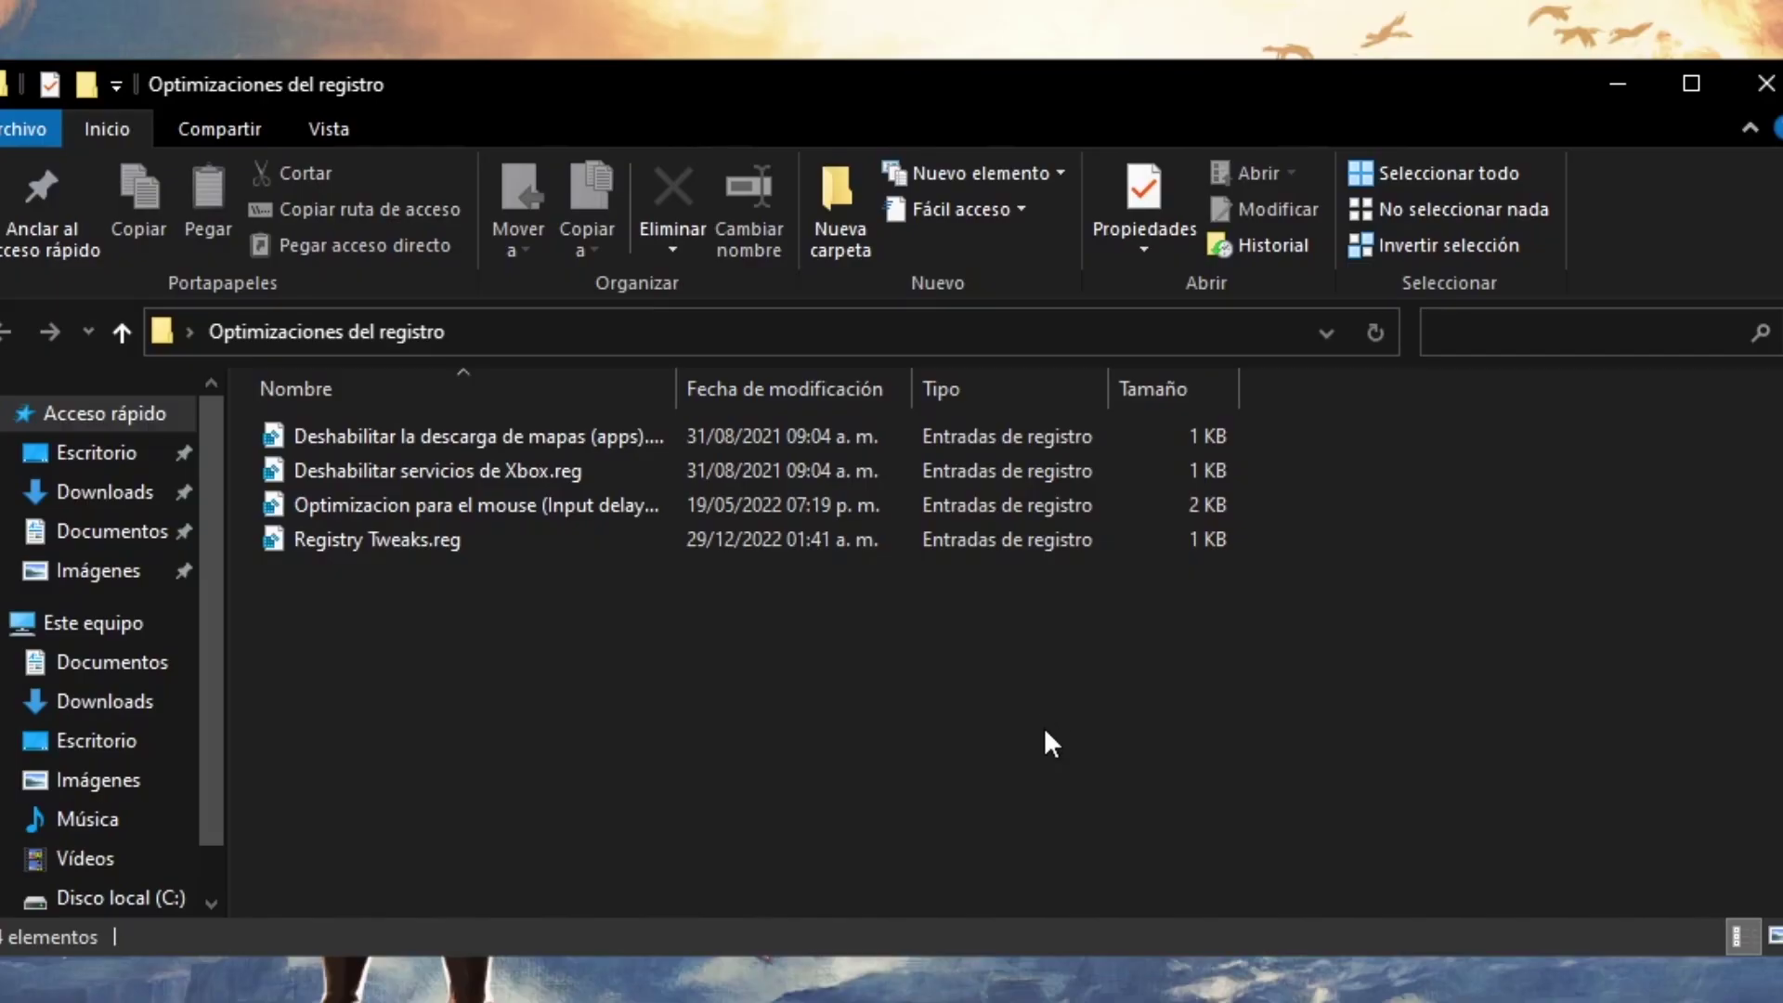
pyautogui.moveTo(1364, 607); pyautogui.dragTo(1094, 501)
pyautogui.moveTo(1349, 437); pyautogui.dragTo(1002, 604)
pyautogui.click(1143, 659)
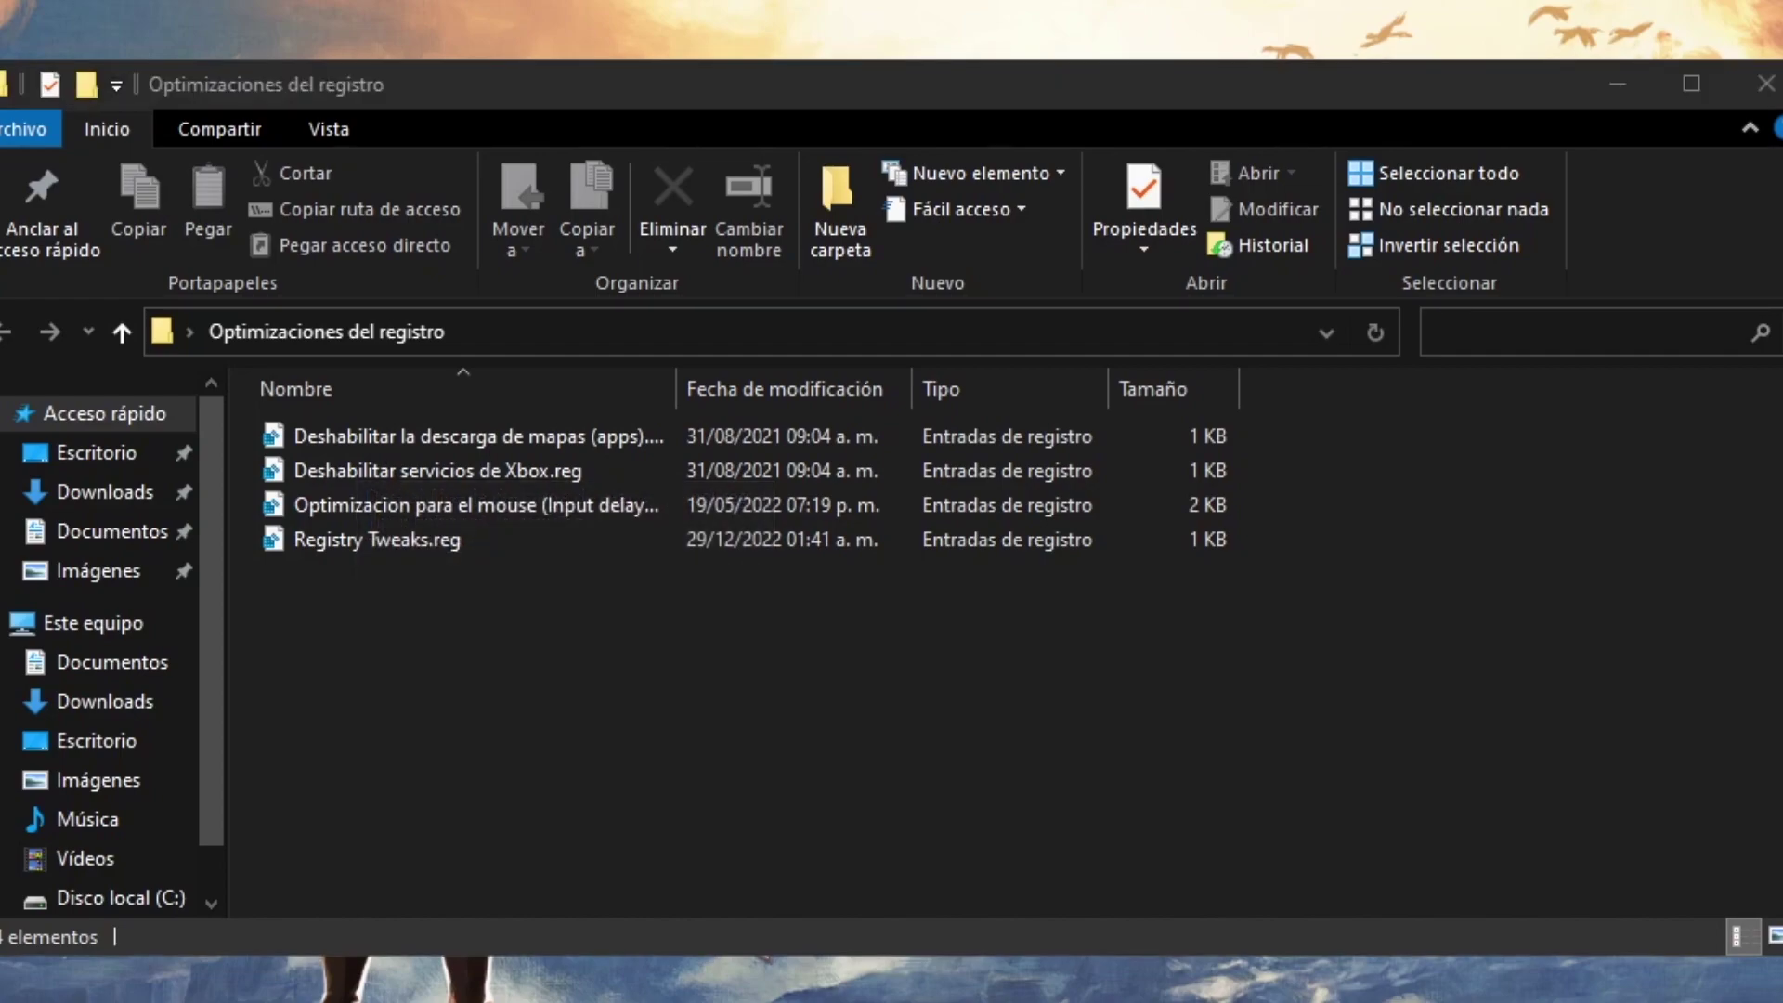
pyautogui.click(1428, 548)
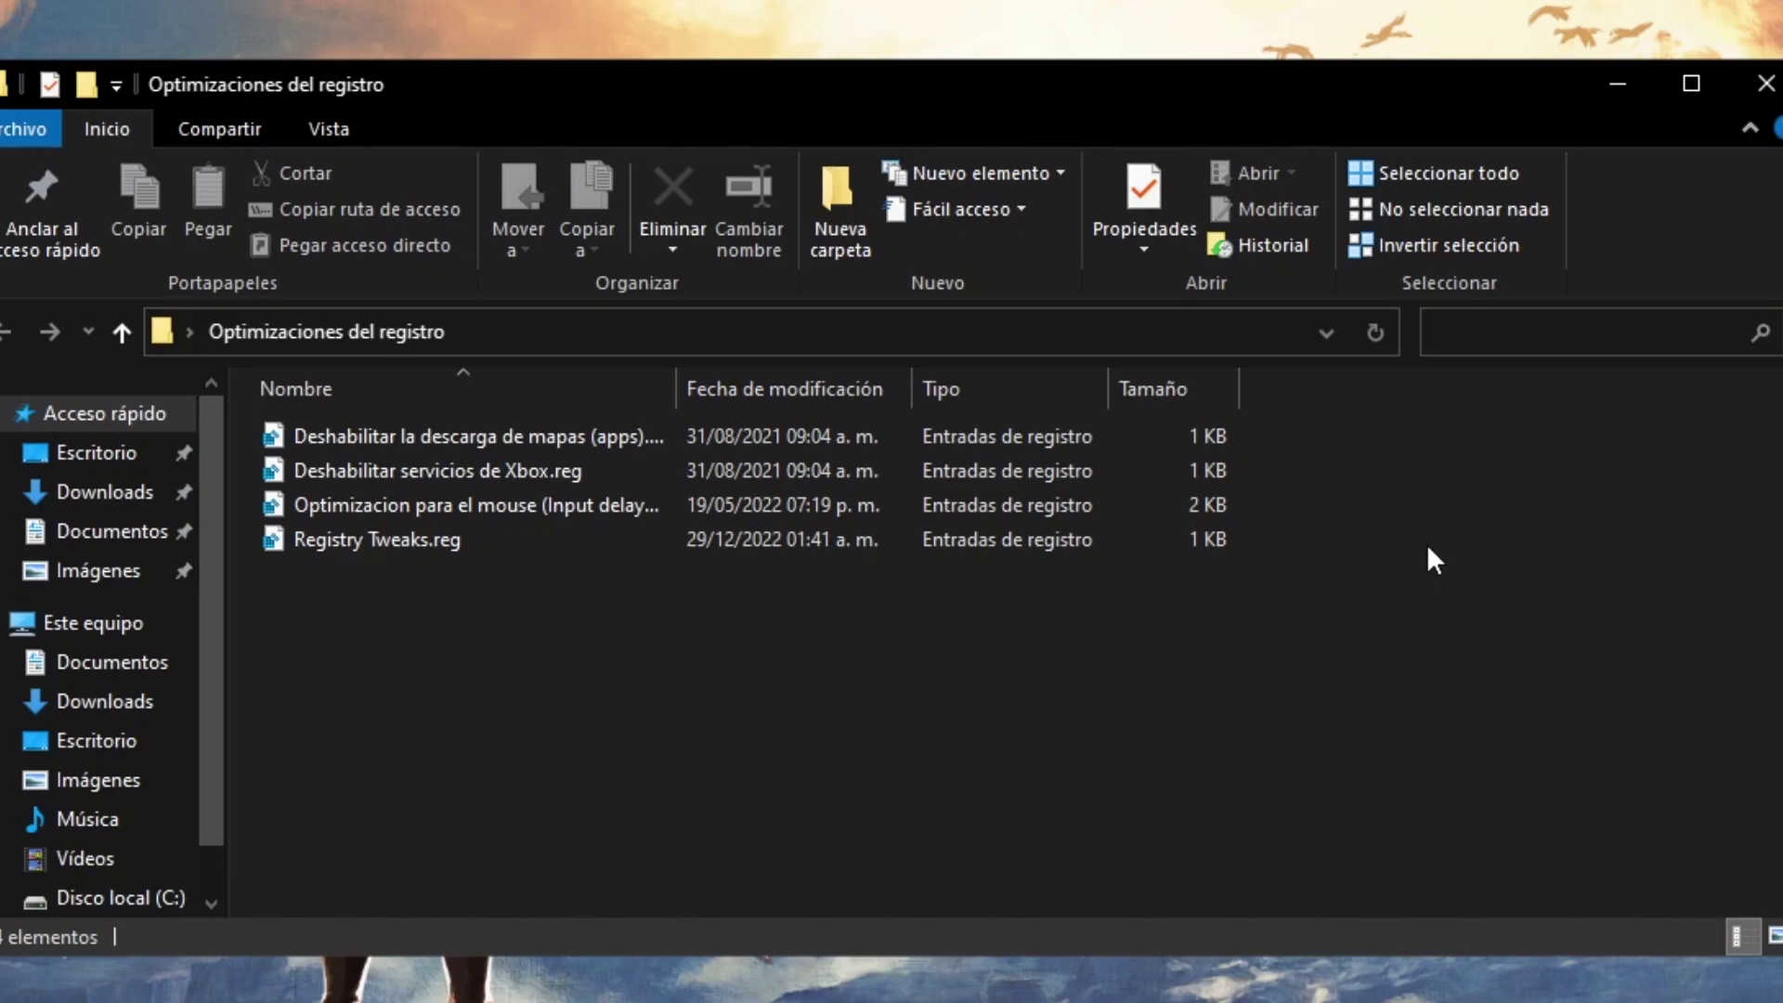
# Step: Merge Deshabilitar la descarga de mapas (apps).reg from the Optimizaciones del registro folder into the Windows registry
pyautogui.click(547, 447)
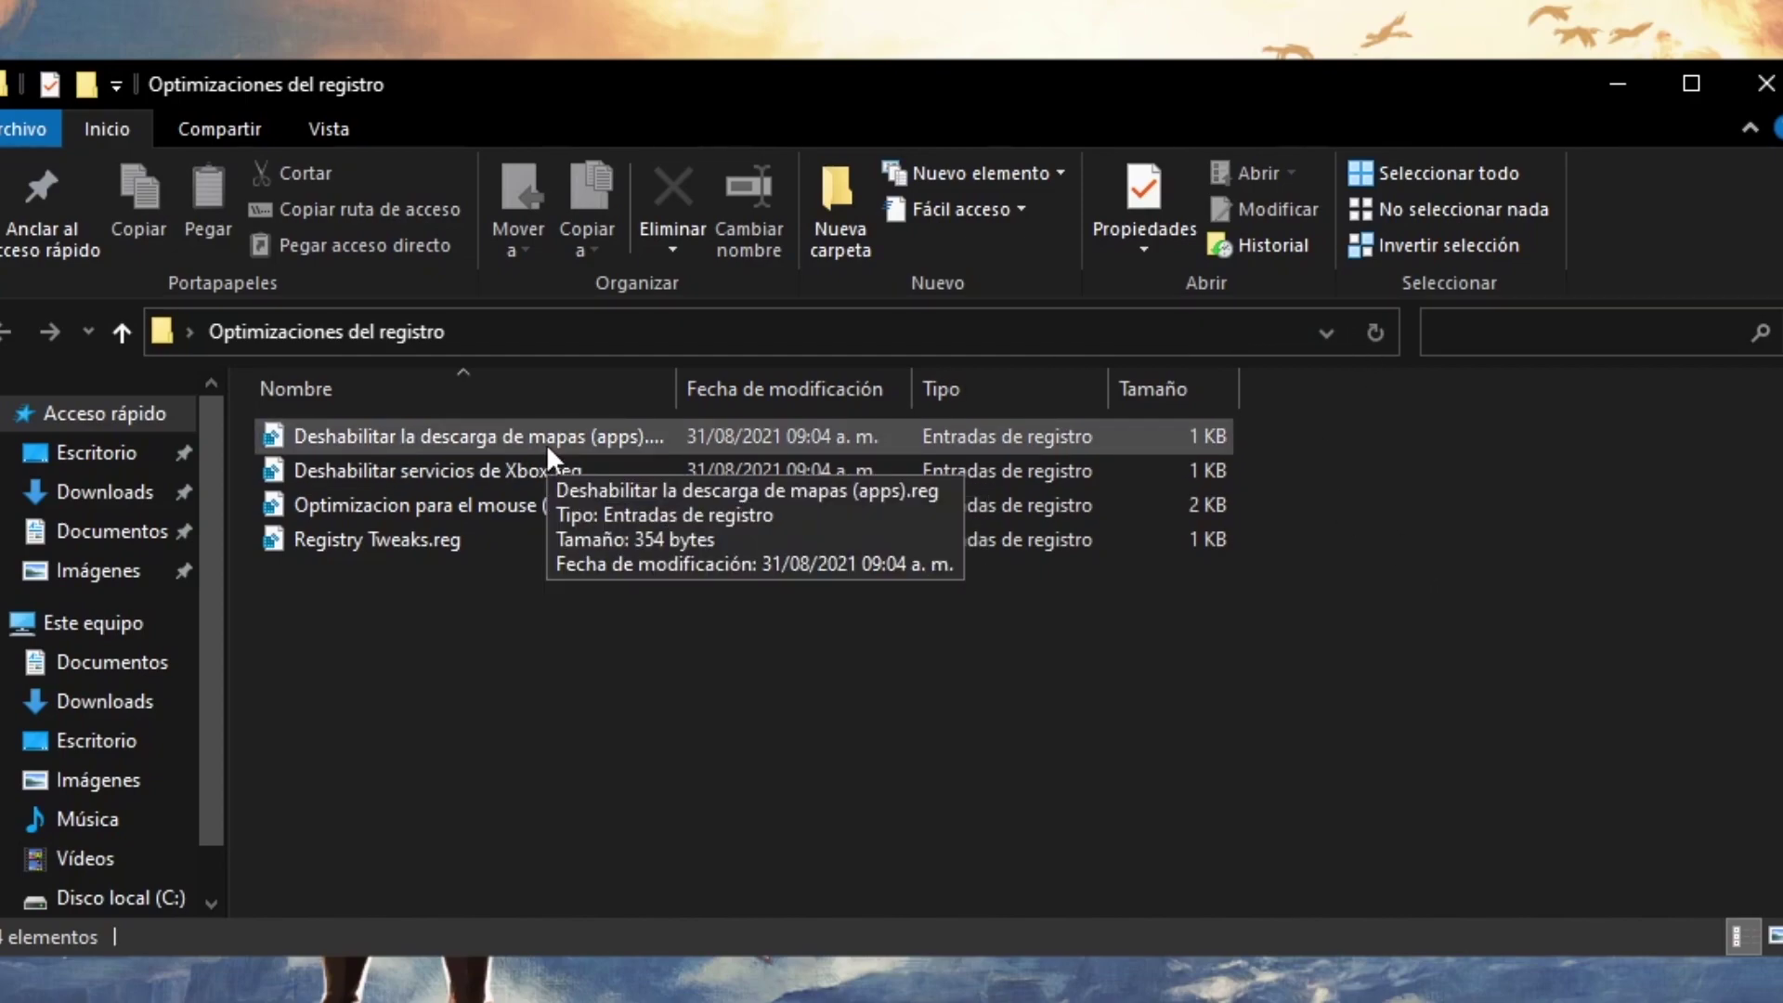
pyautogui.doubleClick(546, 444)
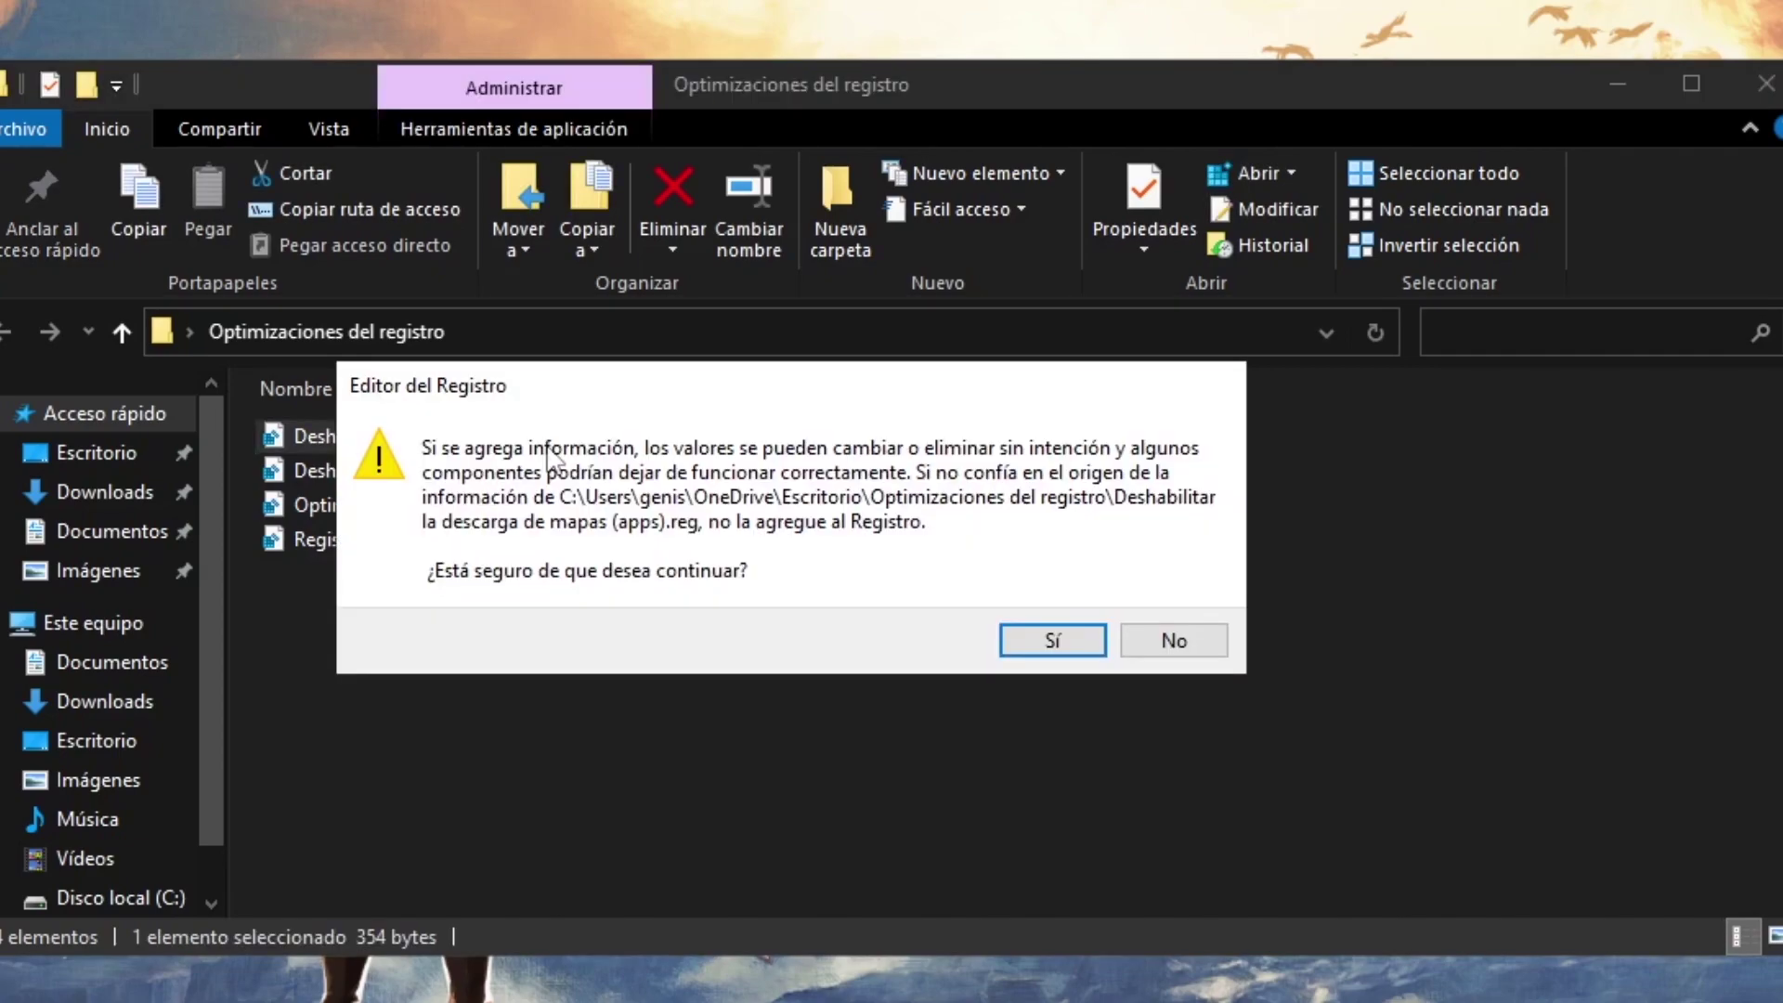
pyautogui.click(1042, 650)
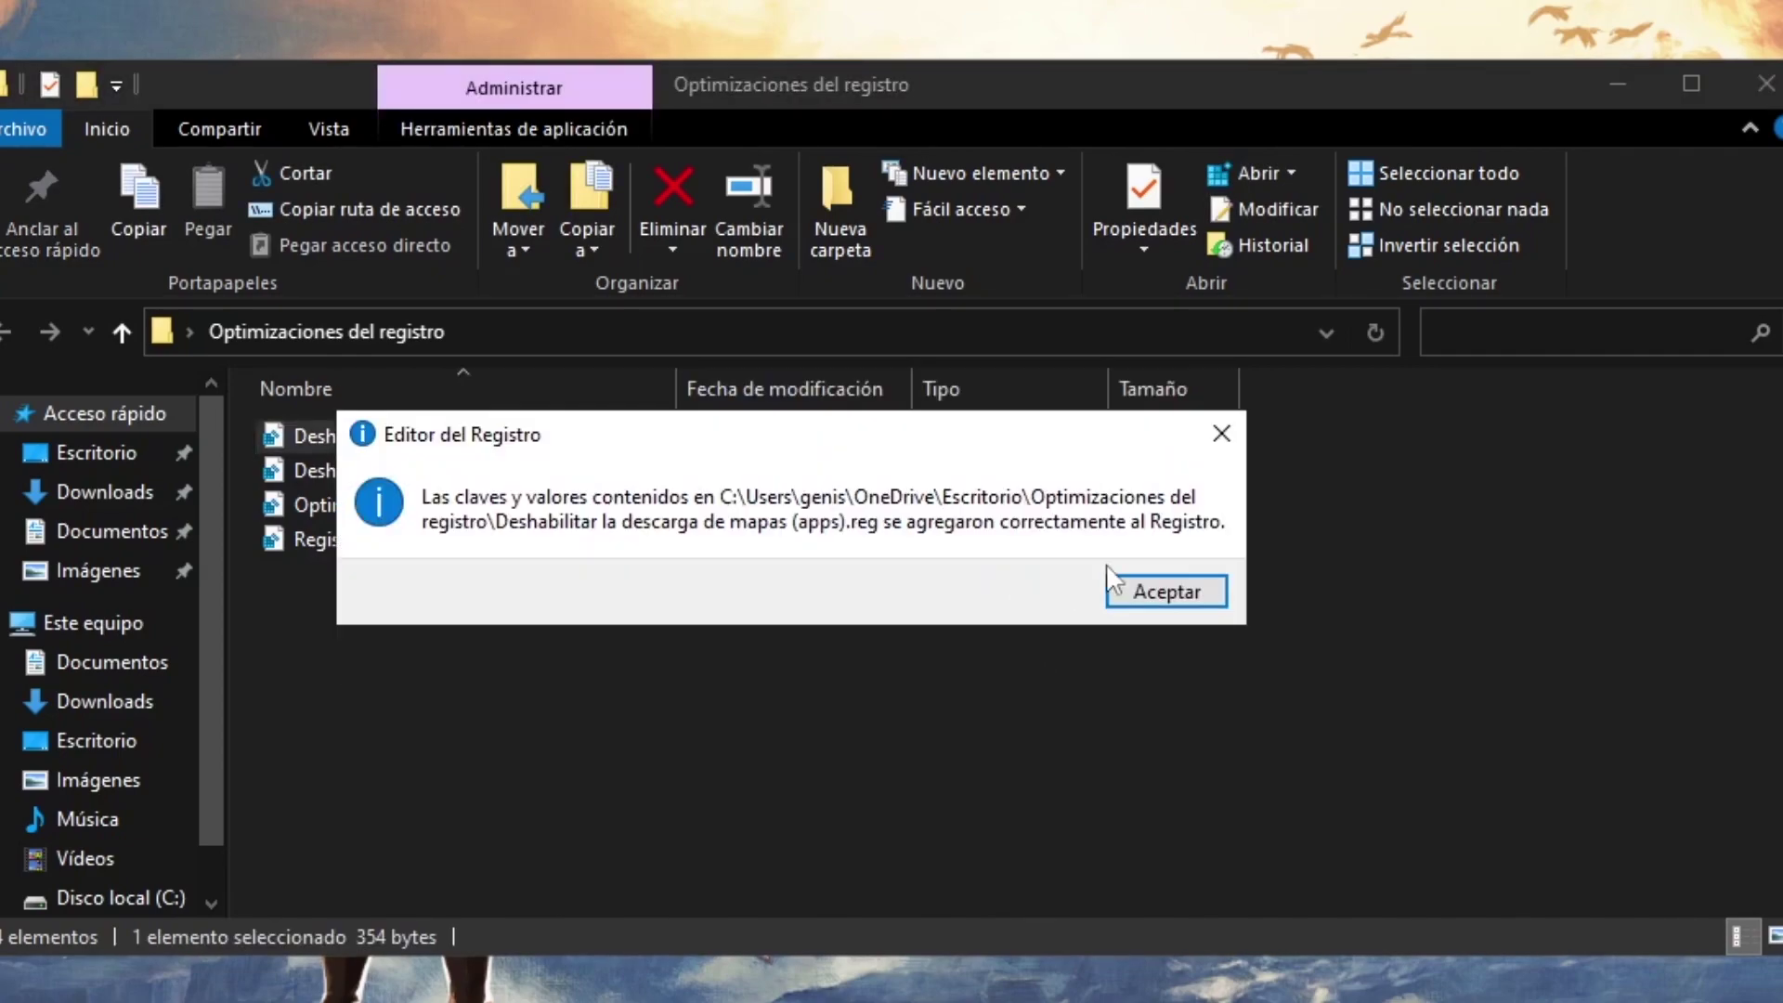
pyautogui.click(1168, 594)
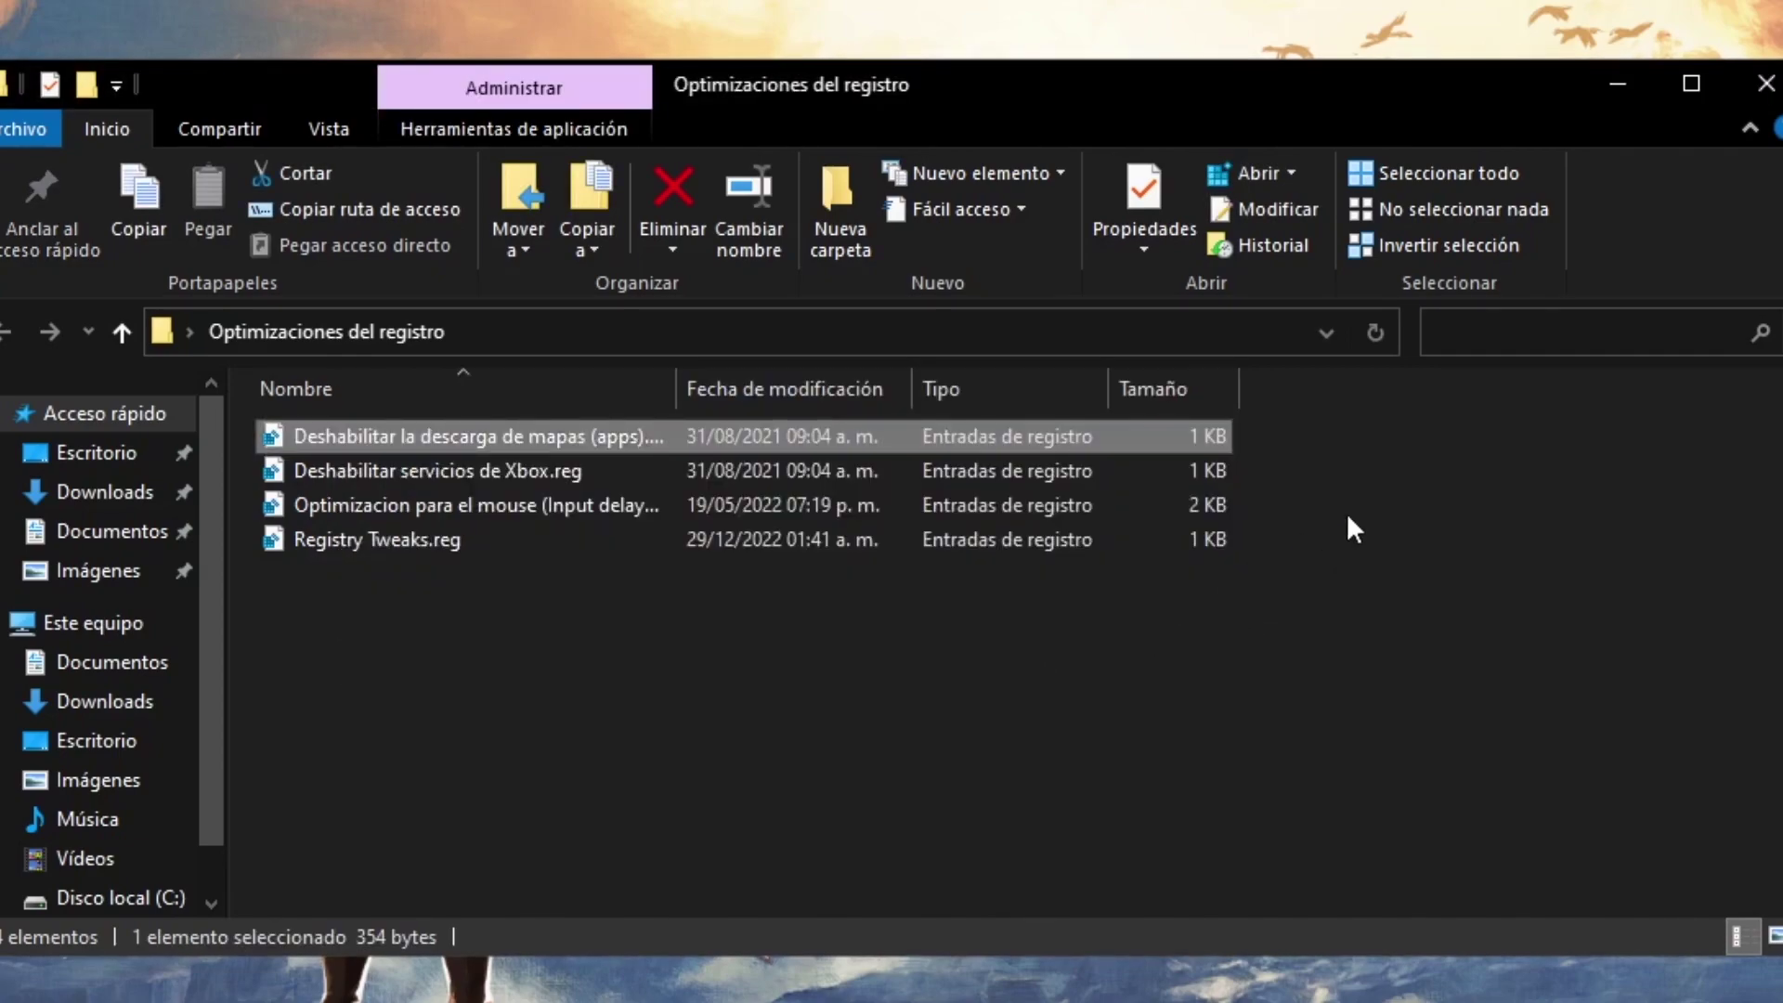
# Step: Merge Deshabilitar servicios de Xbox.reg into the Windows registry
pyautogui.moveTo(1388, 462)
pyautogui.mouseDown()
pyautogui.moveTo(266, 467)
pyautogui.moveTo(232, 483)
pyautogui.mouseUp()
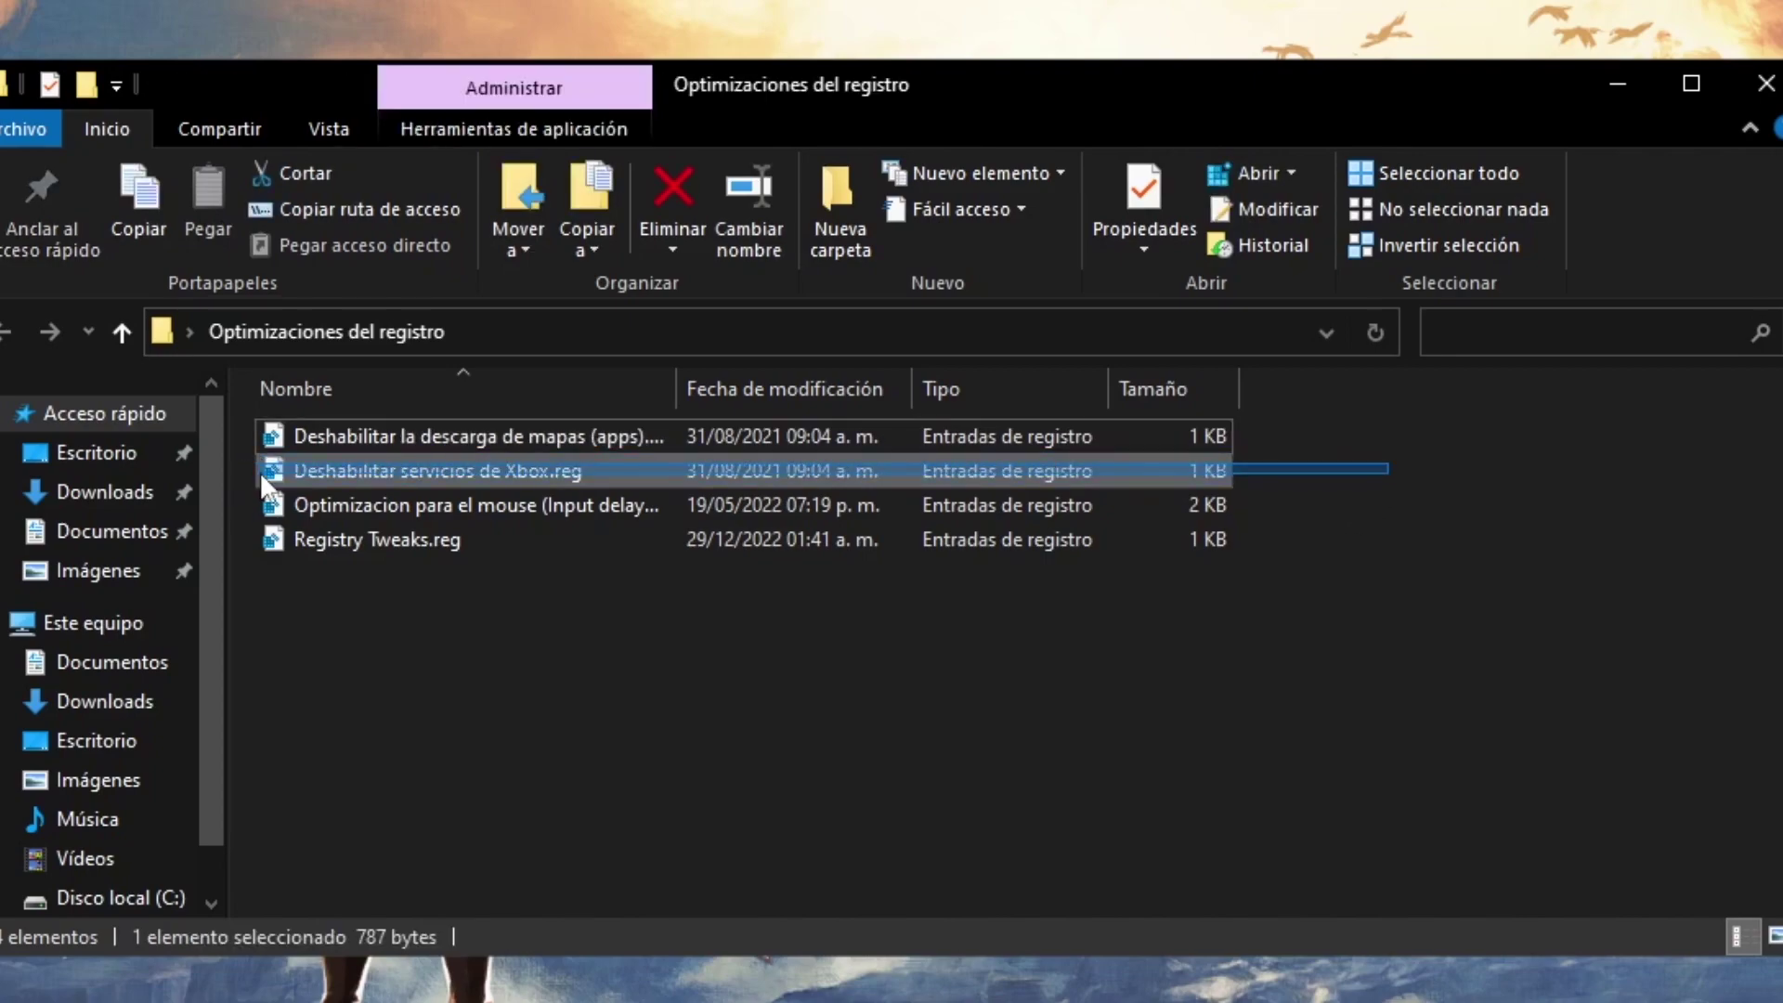
pyautogui.click(1435, 504)
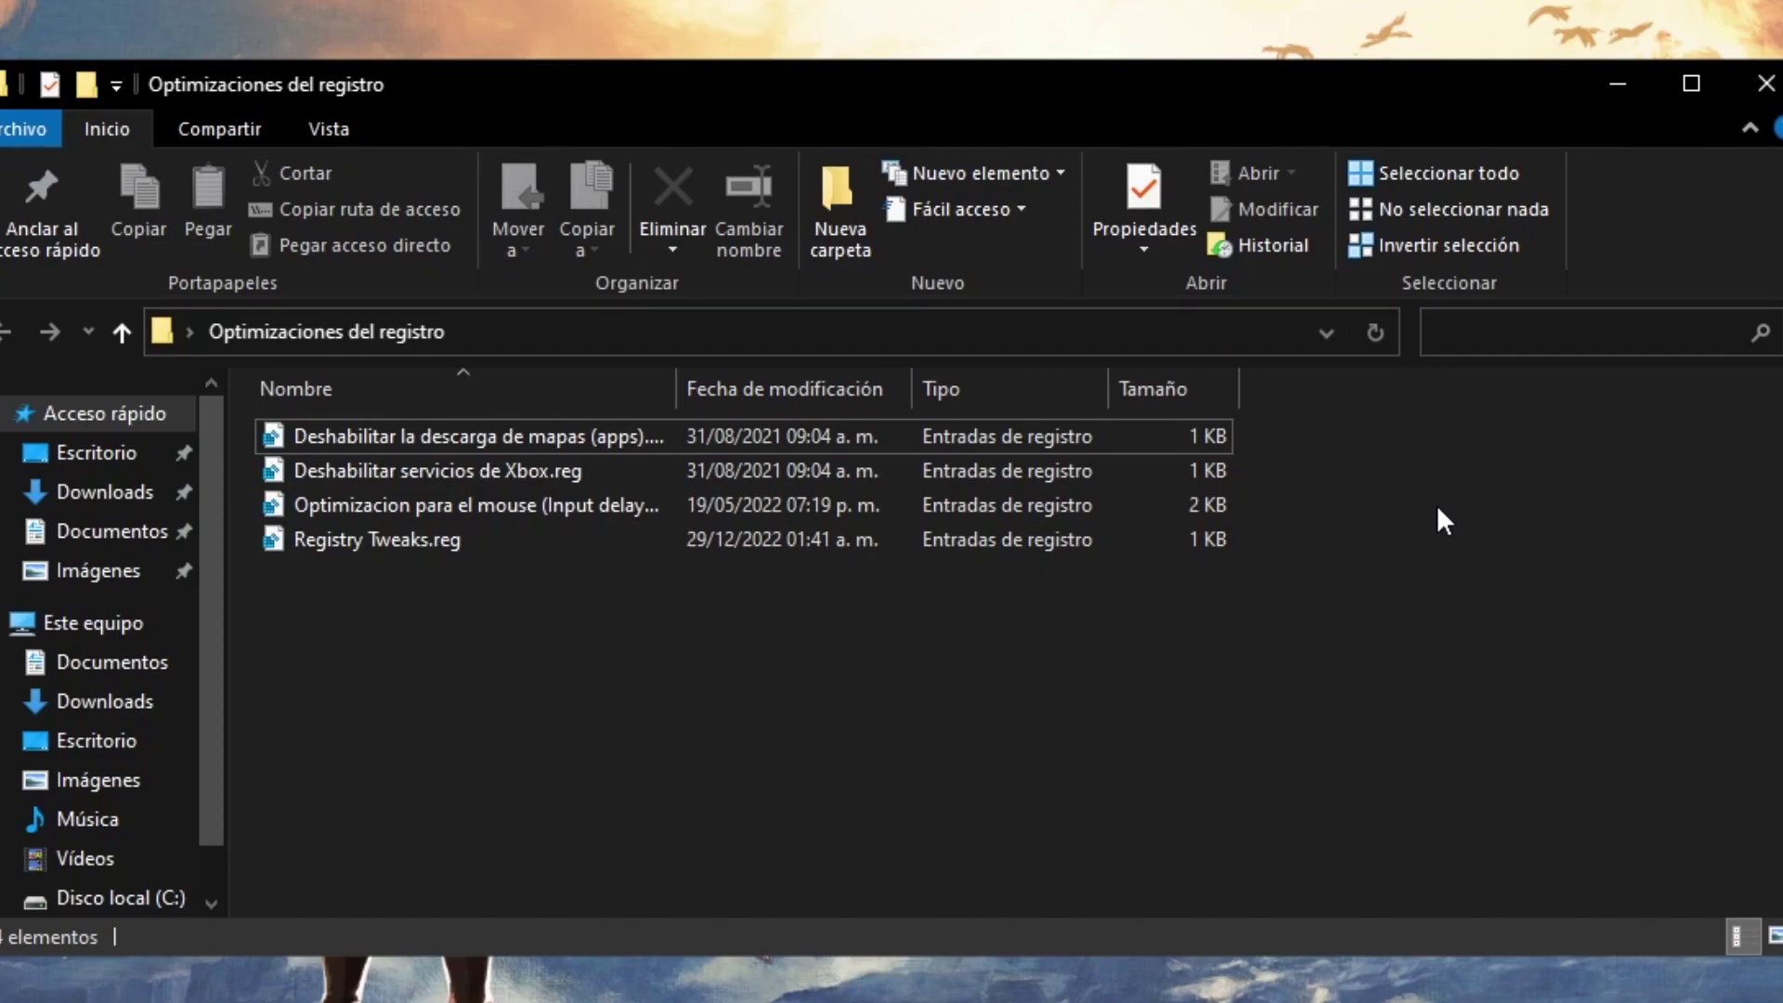
pyautogui.doubleClick(532, 474)
pyautogui.click(1052, 640)
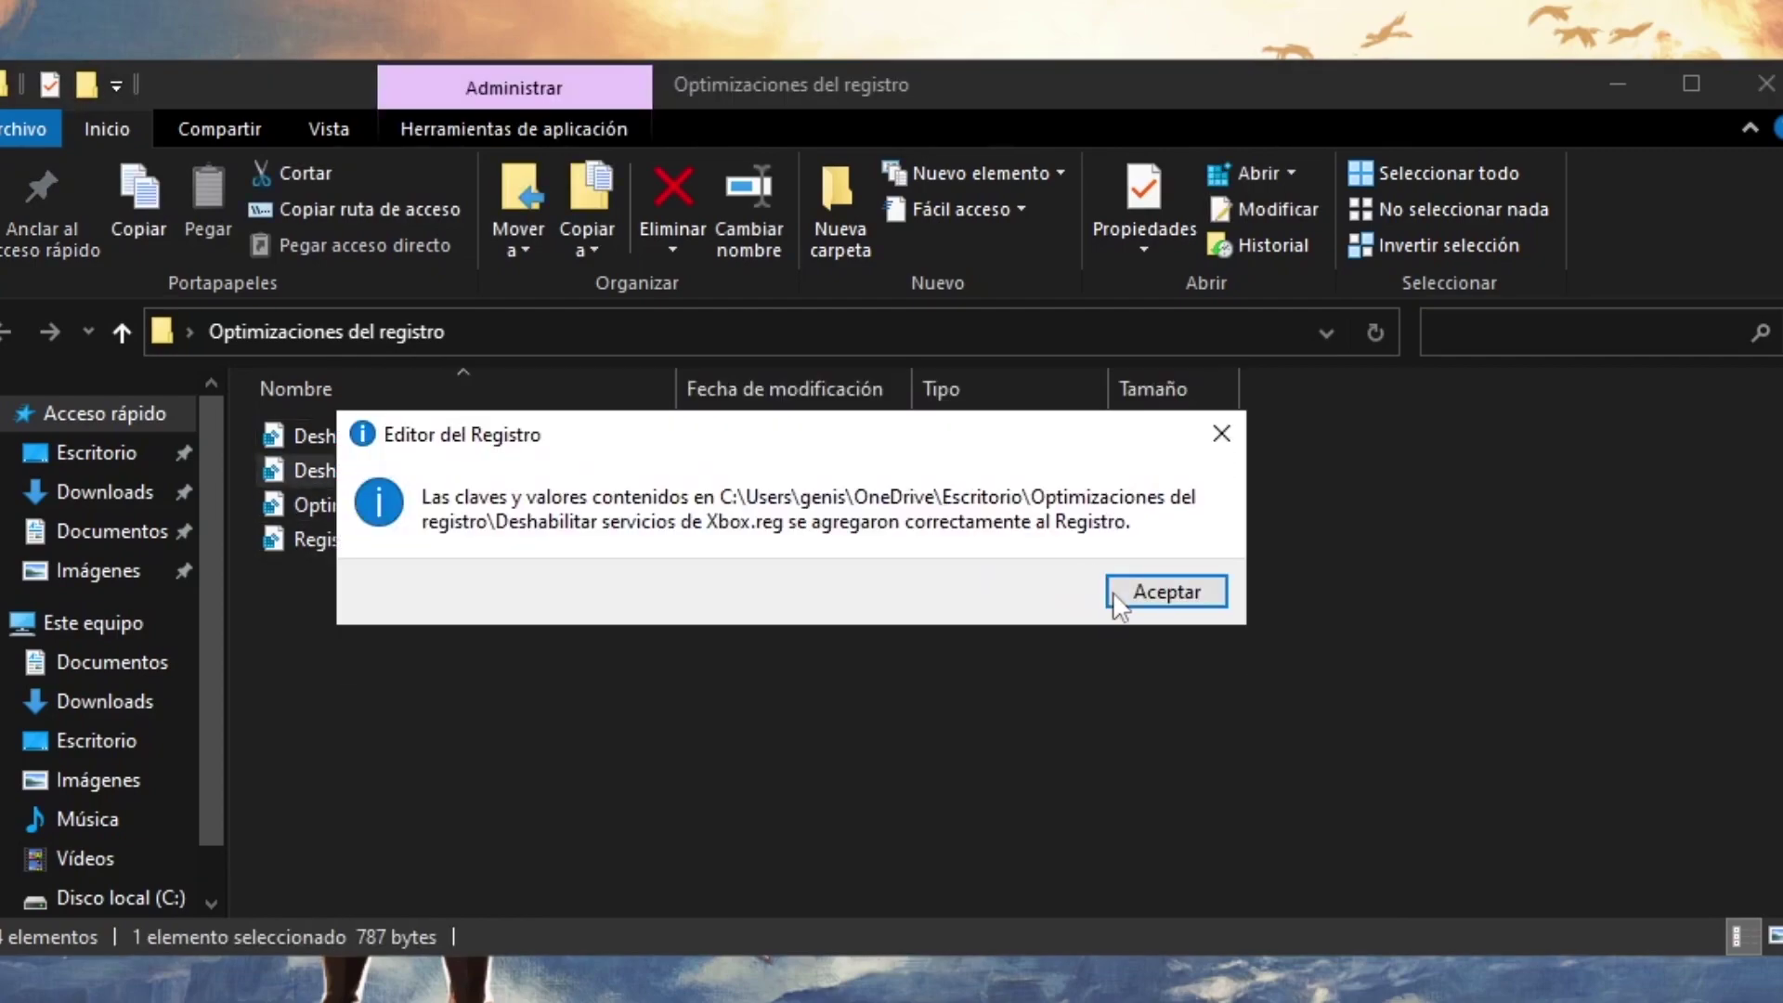
pyautogui.click(1147, 599)
# Step: Merge Optimizacion para el mouse (Input delay).reg into the Windows registry
pyautogui.moveTo(1398, 487); pyautogui.dragTo(319, 507)
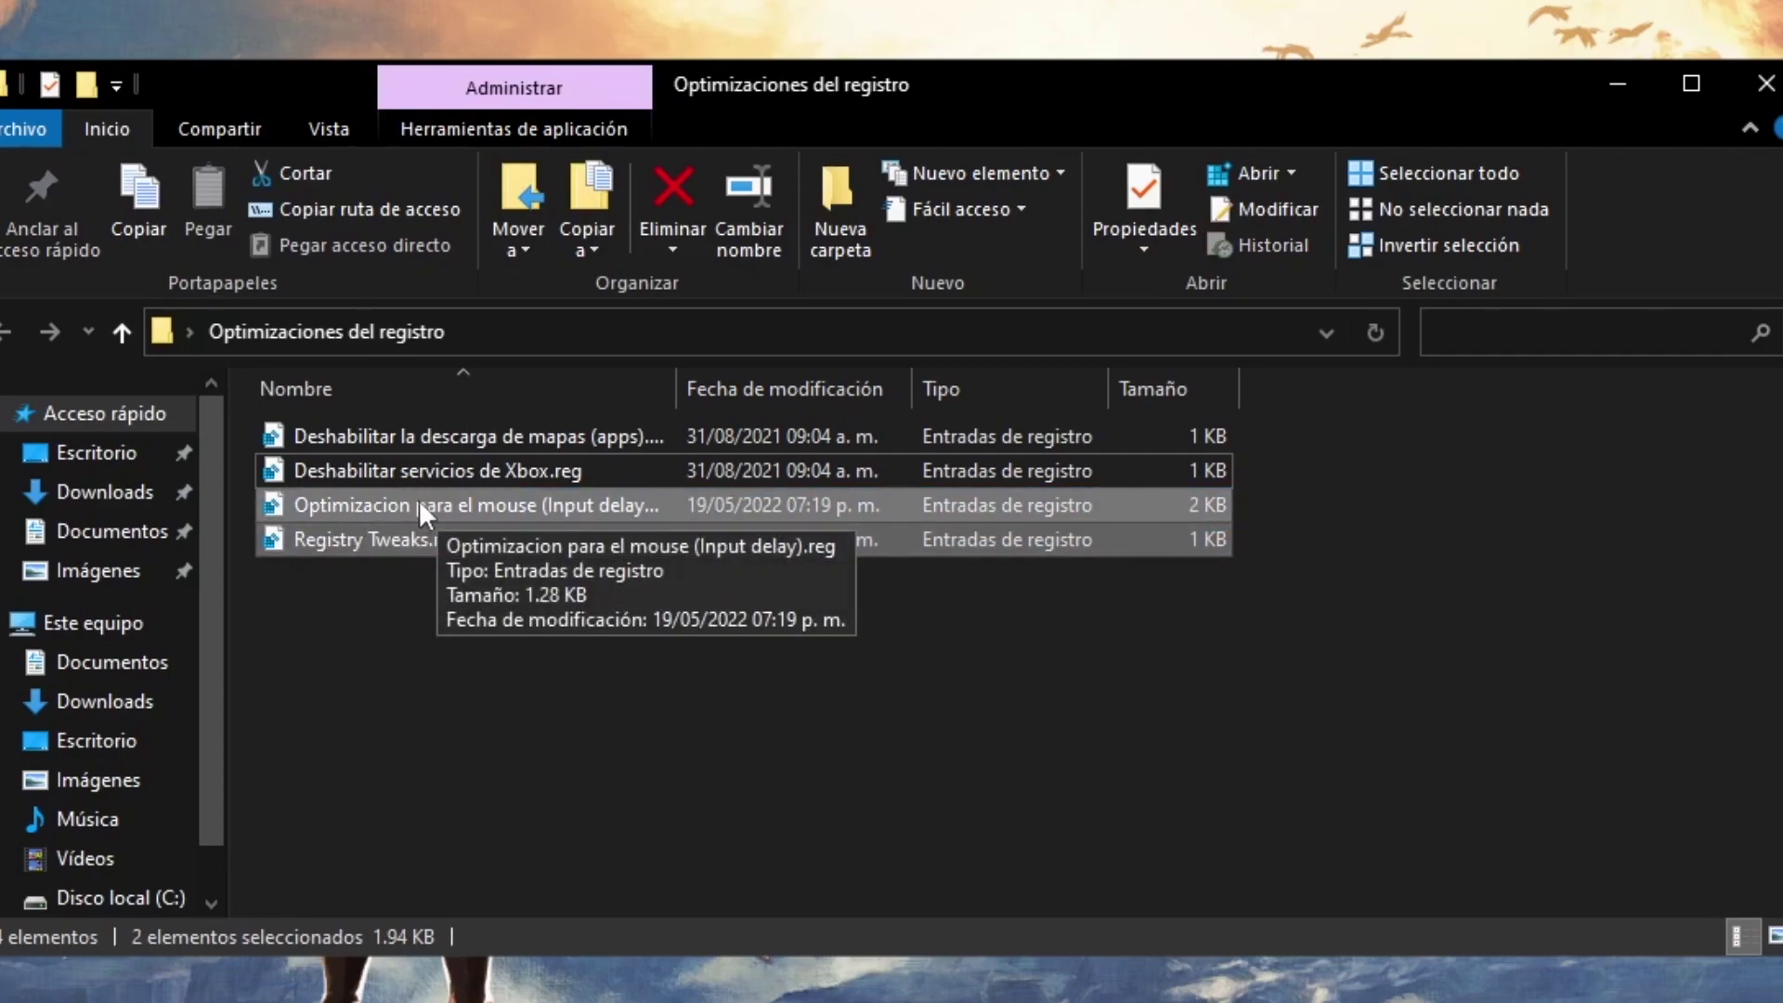
pyautogui.click(413, 686)
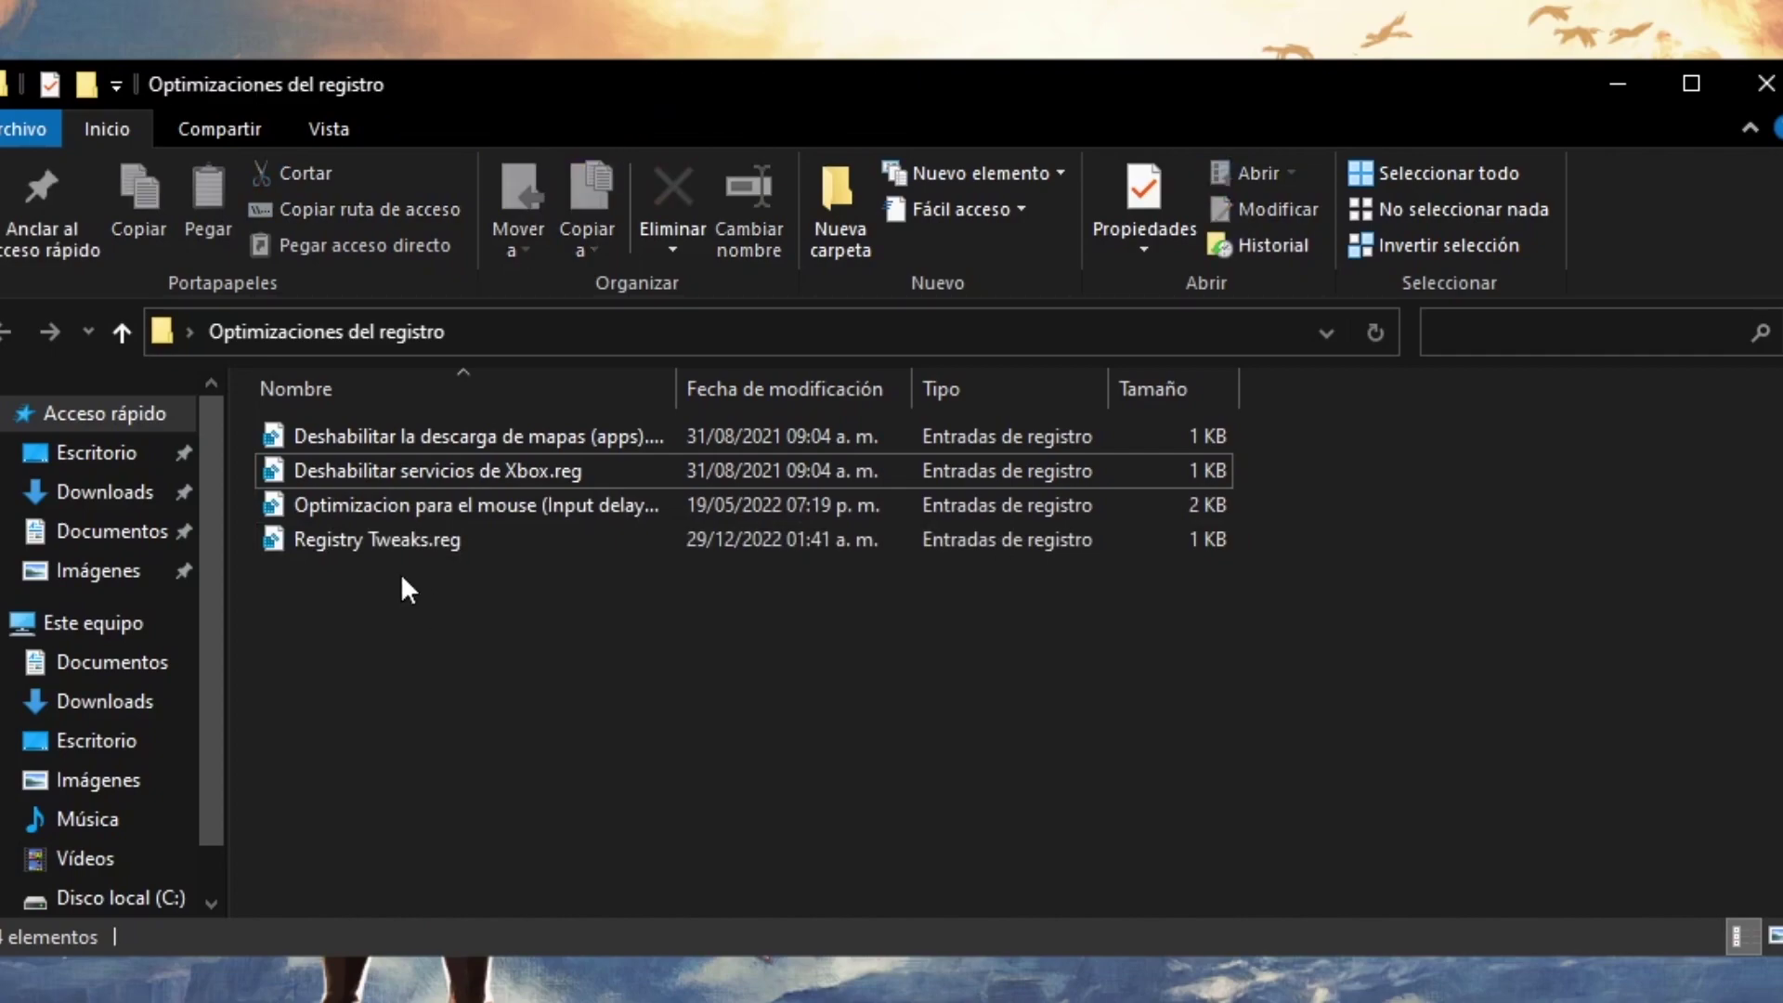
pyautogui.moveTo(270, 577); pyautogui.dragTo(549, 553)
pyautogui.moveTo(1390, 478); pyautogui.dragTo(1320, 498)
pyautogui.moveTo(1319, 504); pyautogui.dragTo(1100, 506)
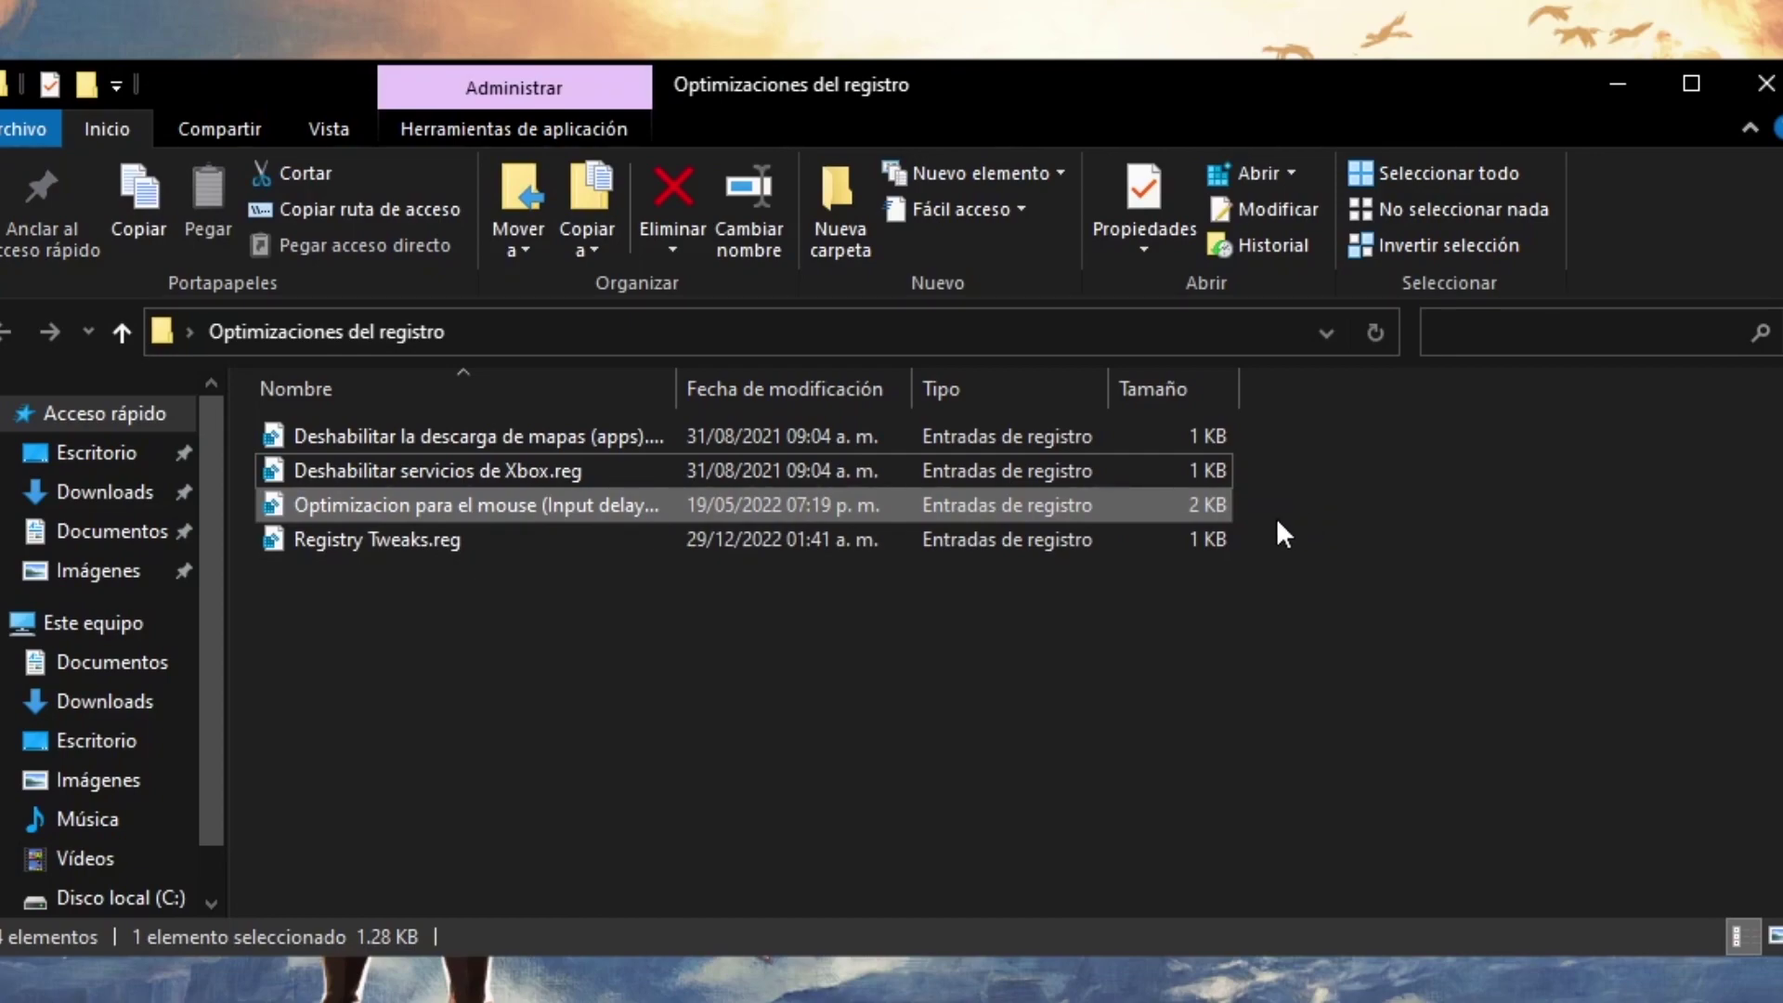
pyautogui.doubleClick(665, 503)
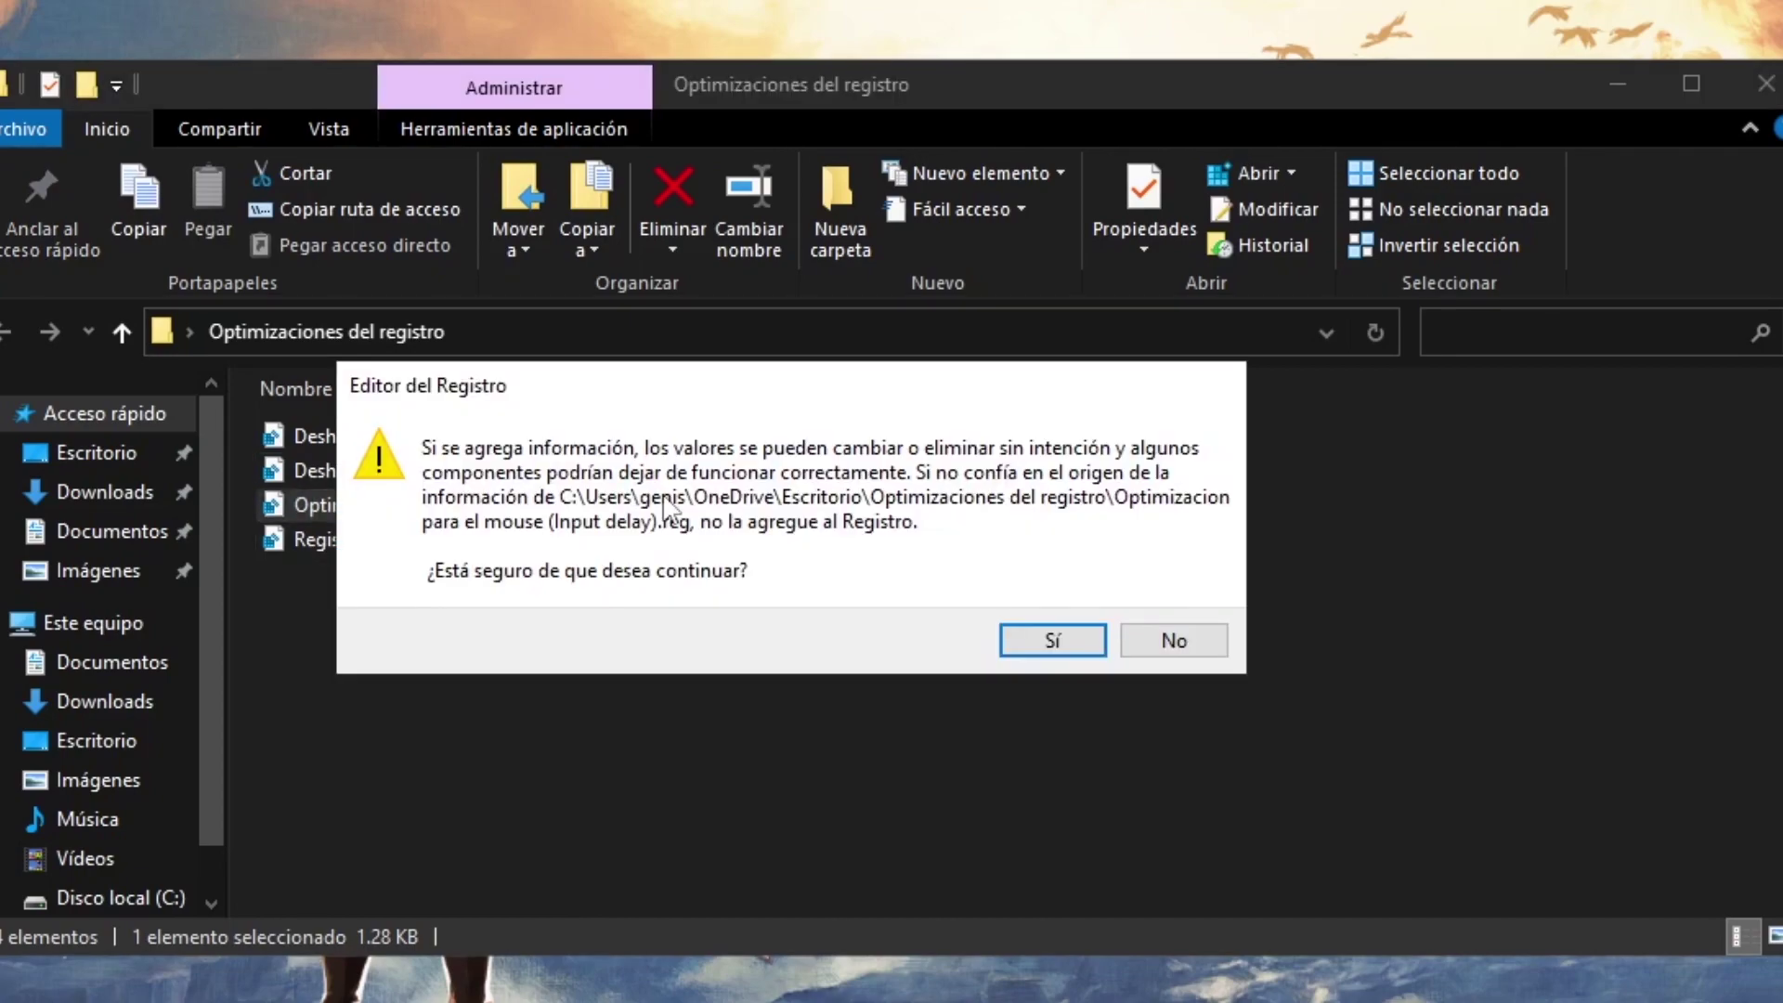
pyautogui.click(1052, 639)
pyautogui.click(1192, 604)
# Step: Merge Registry Tweaks.reg into the Windows registry
pyautogui.moveTo(1405, 526); pyautogui.dragTo(1173, 526)
pyautogui.moveTo(1452, 563); pyautogui.dragTo(255, 527)
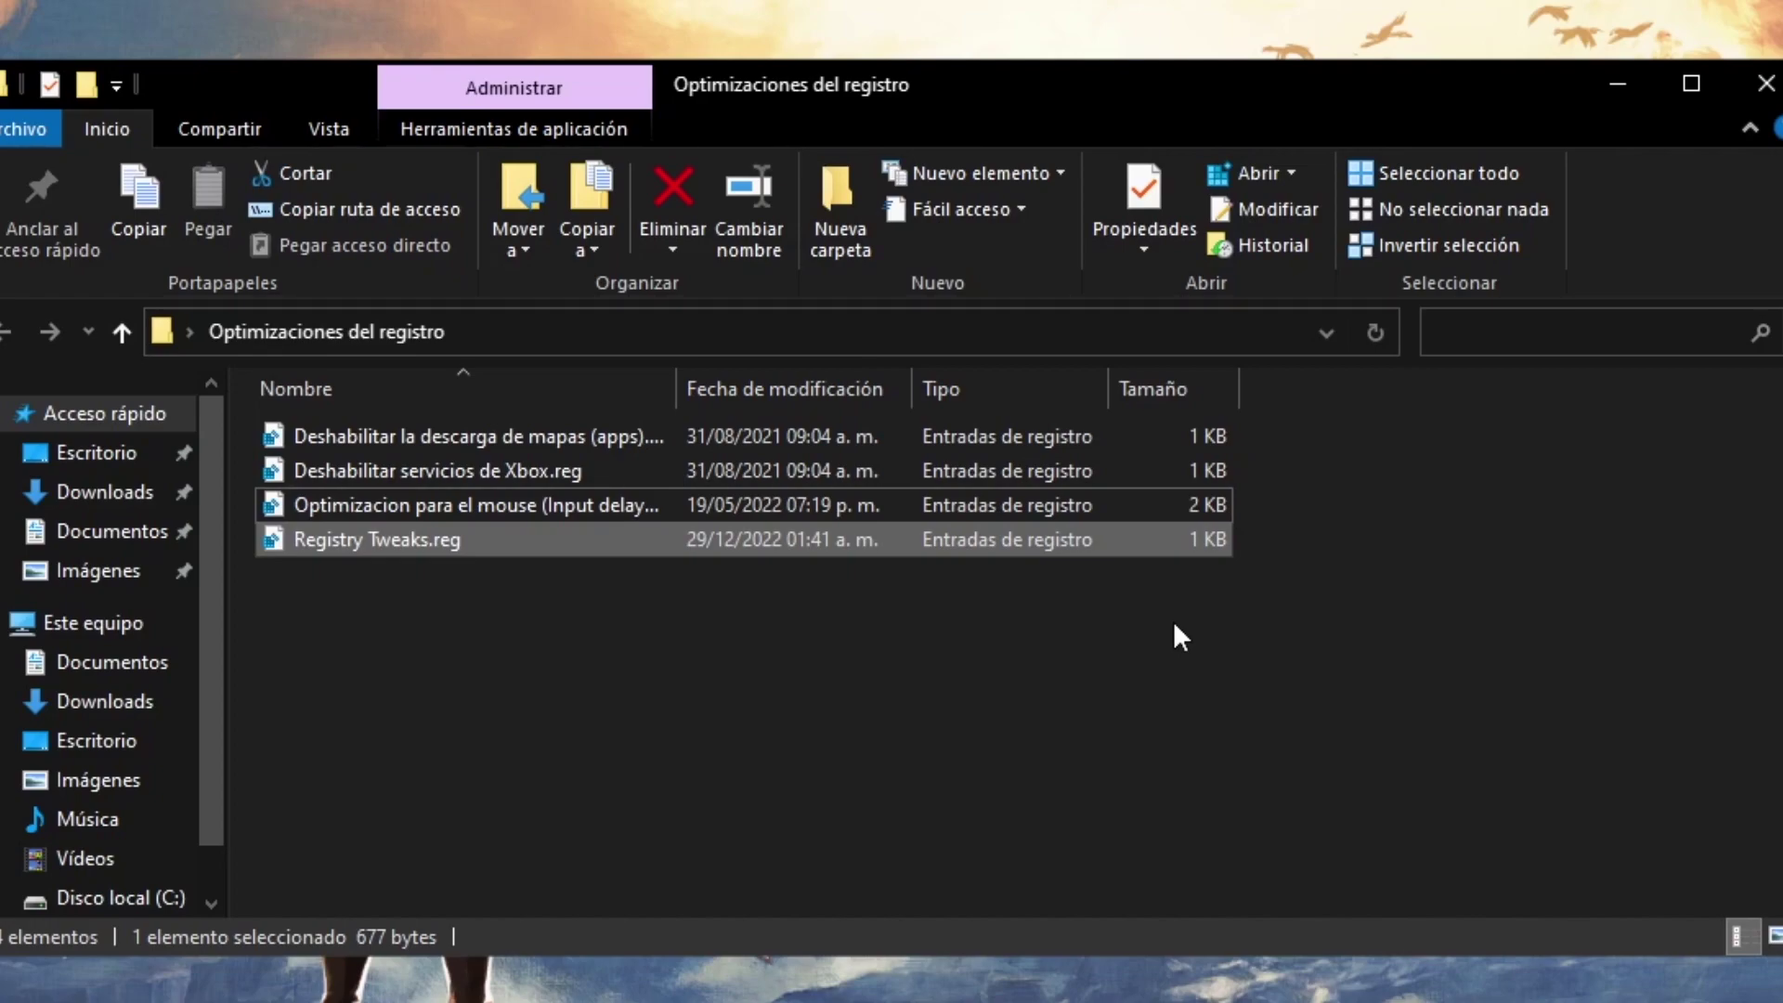
pyautogui.doubleClick(371, 542)
pyautogui.click(1054, 645)
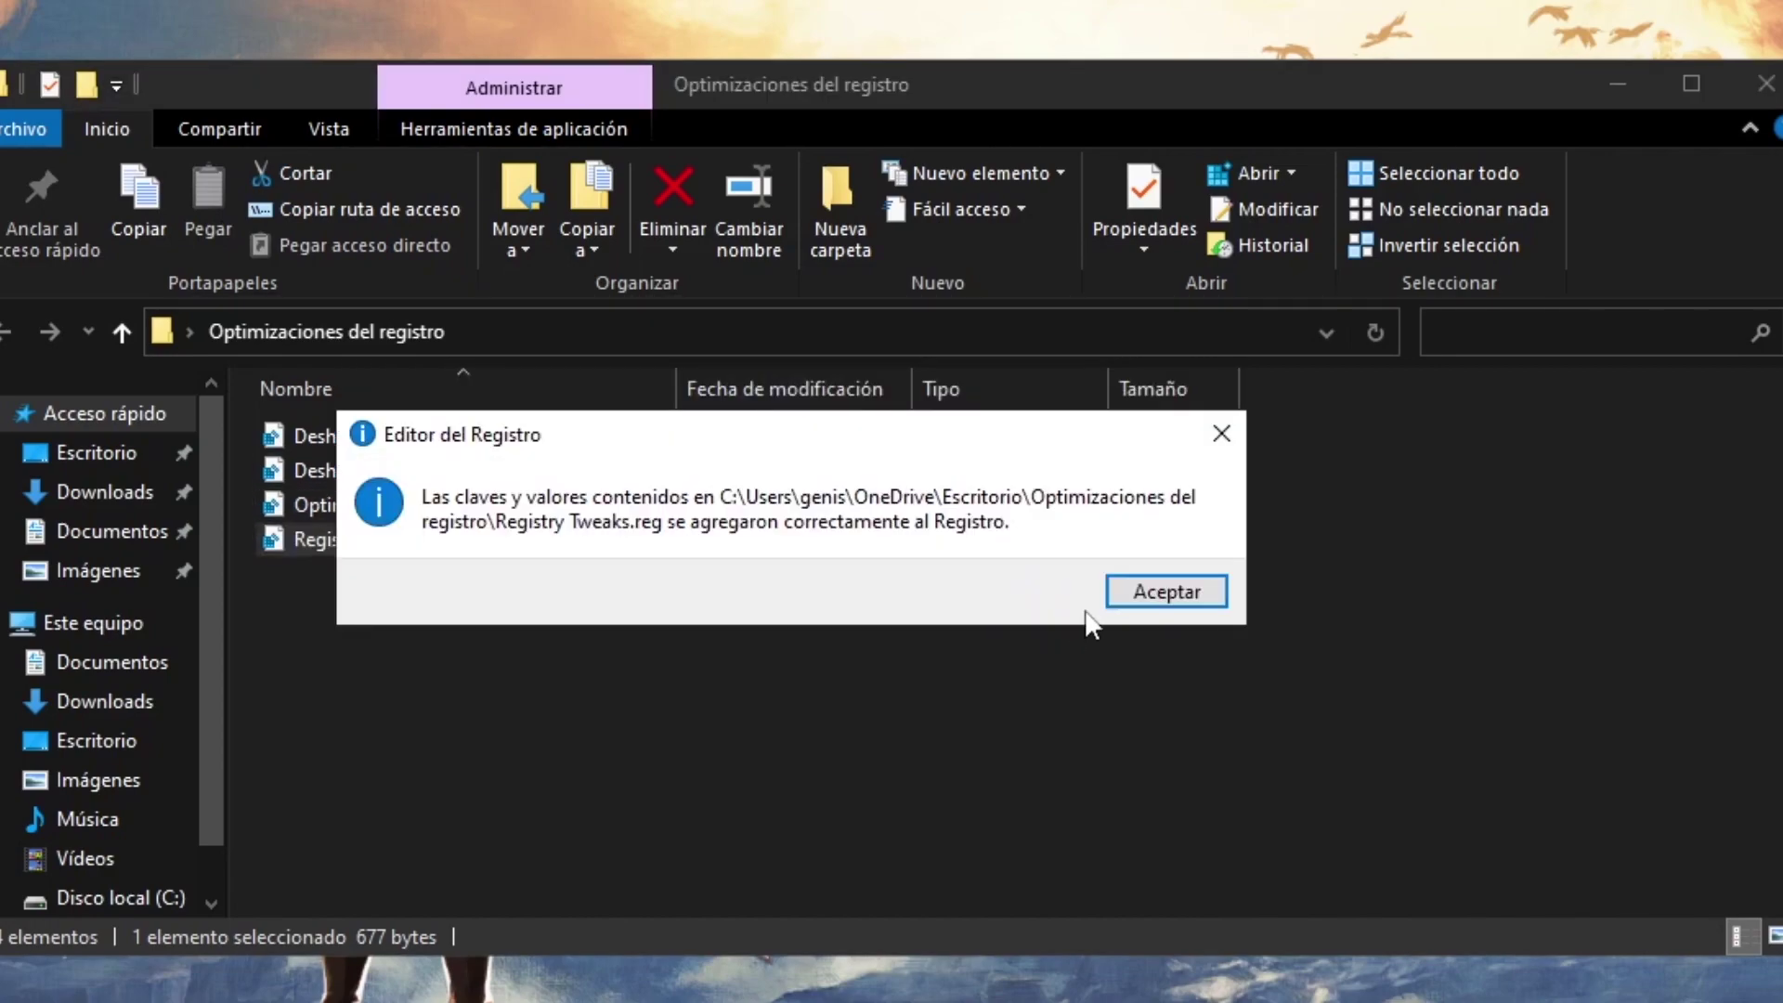
pyautogui.click(1144, 602)
pyautogui.moveTo(1581, 684); pyautogui.dragTo(930, 410)
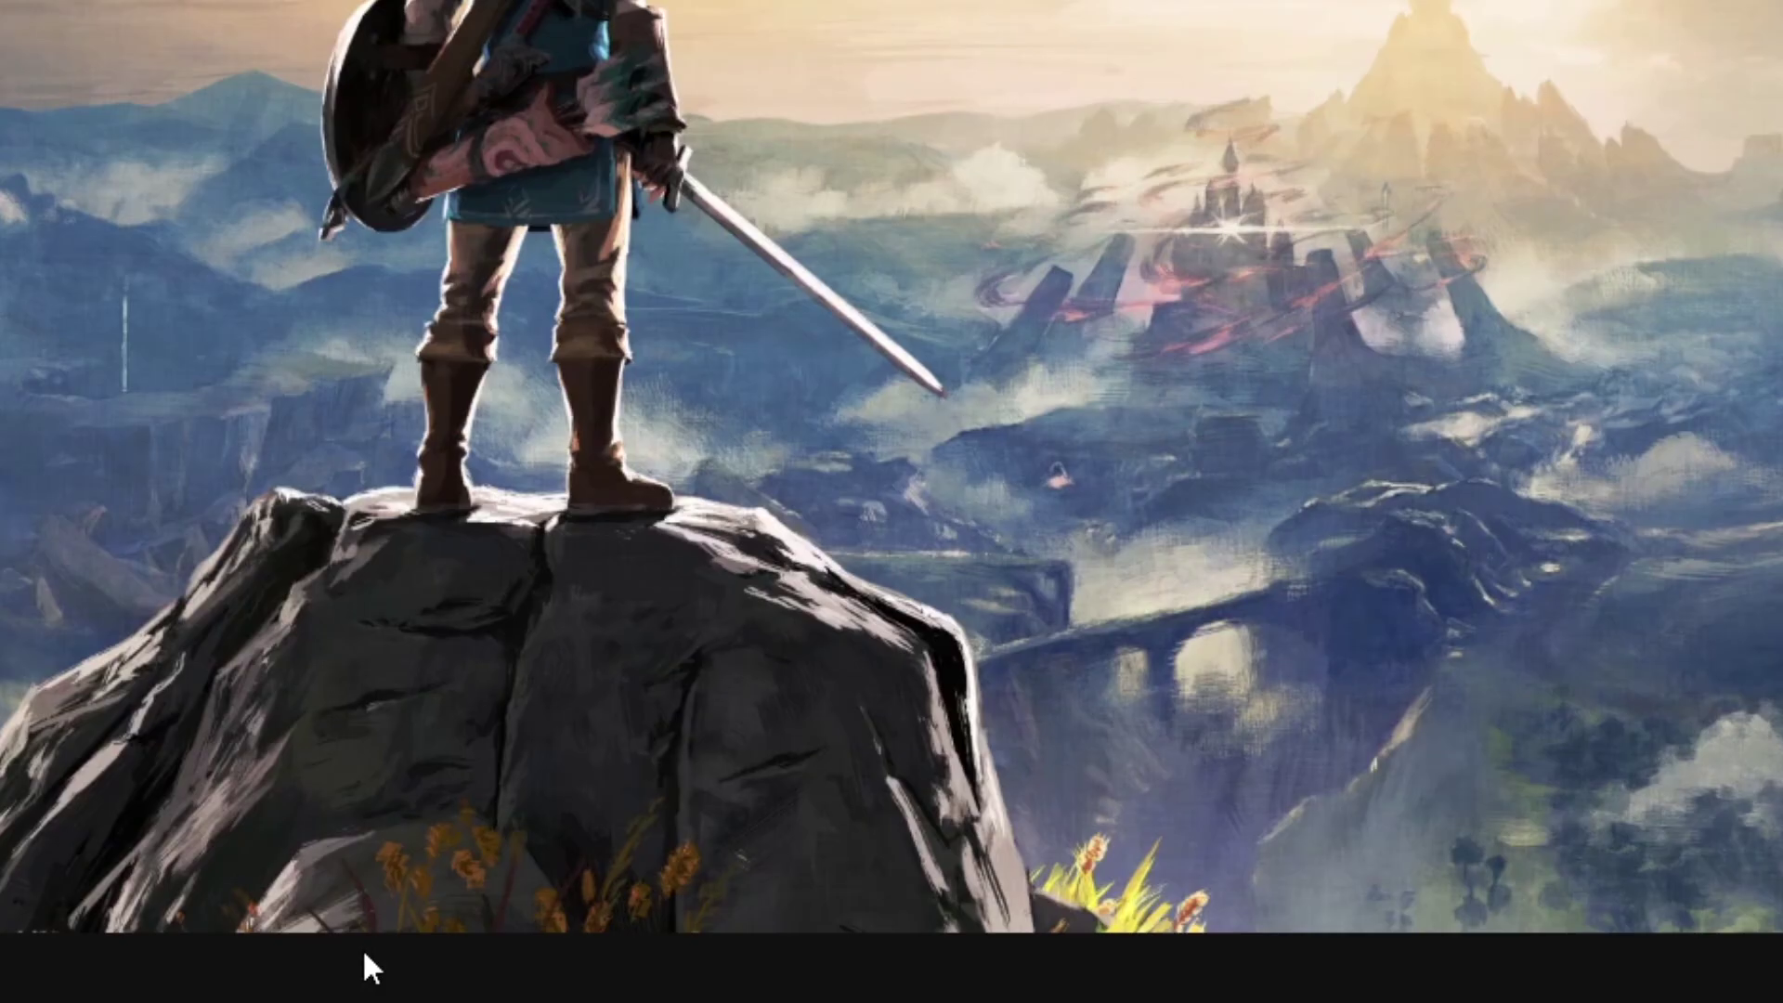
# Step: Open Task Manager and launch the Windows Services console from its list of services
pyautogui.rightClick(620, 979)
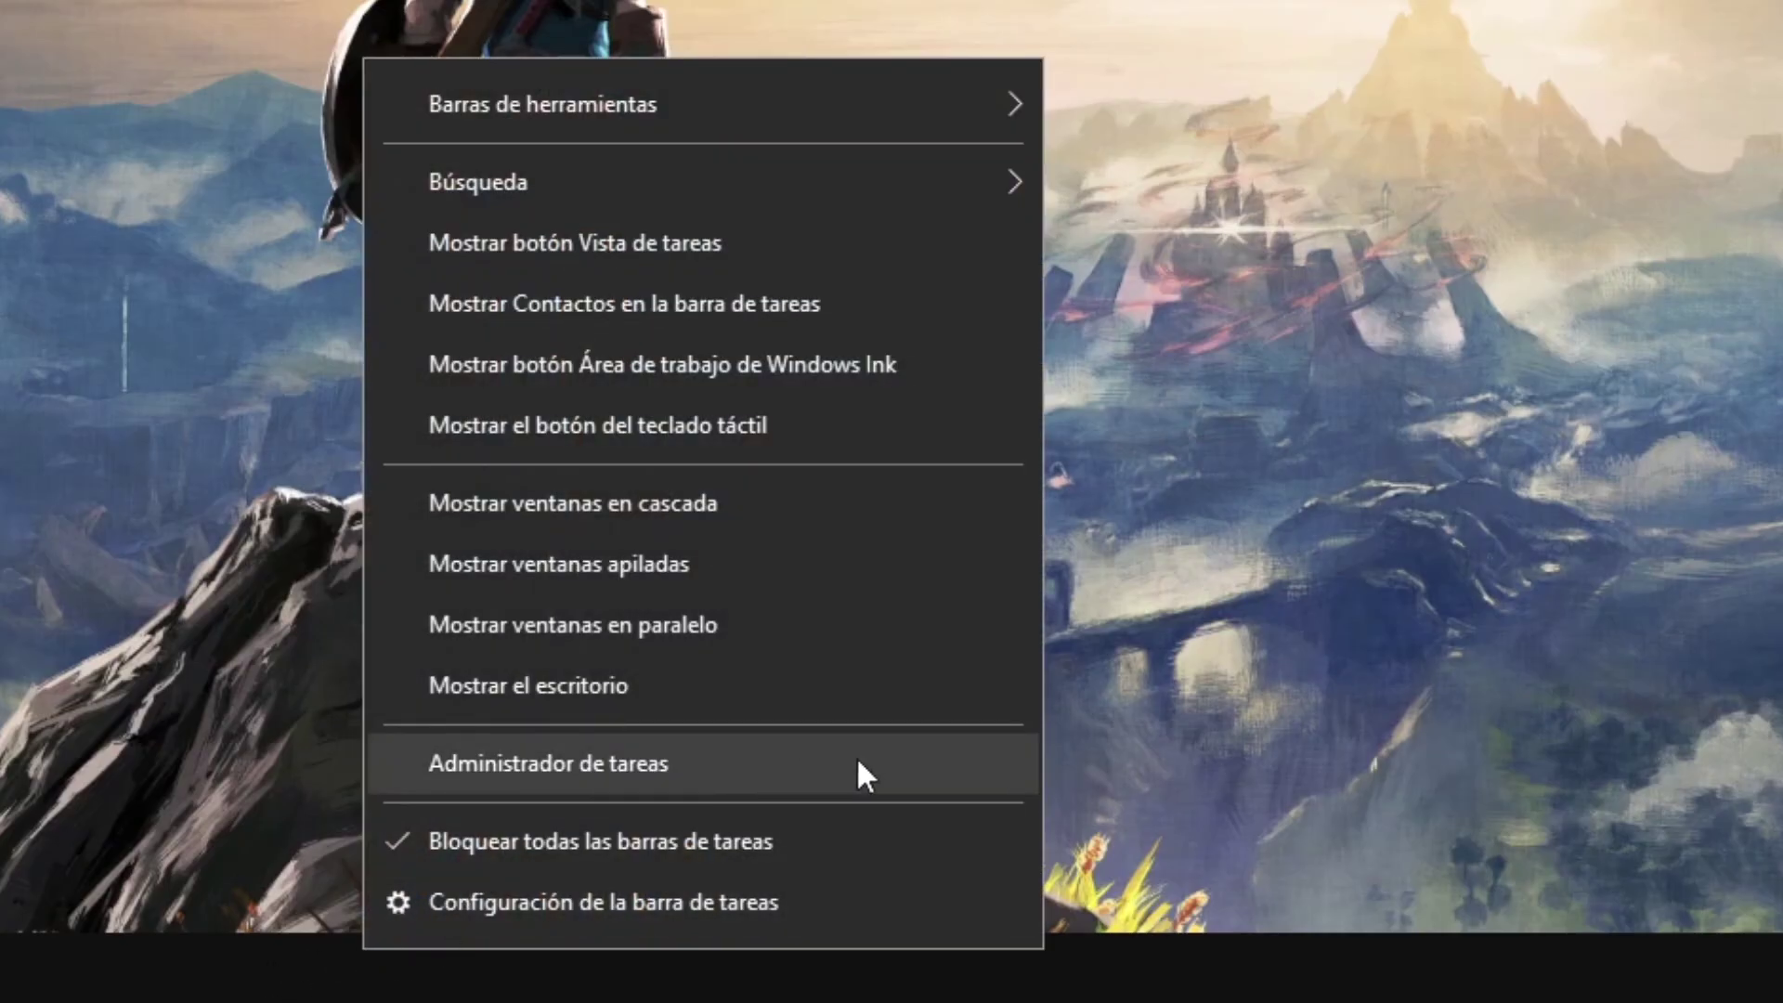
pyautogui.click(617, 761)
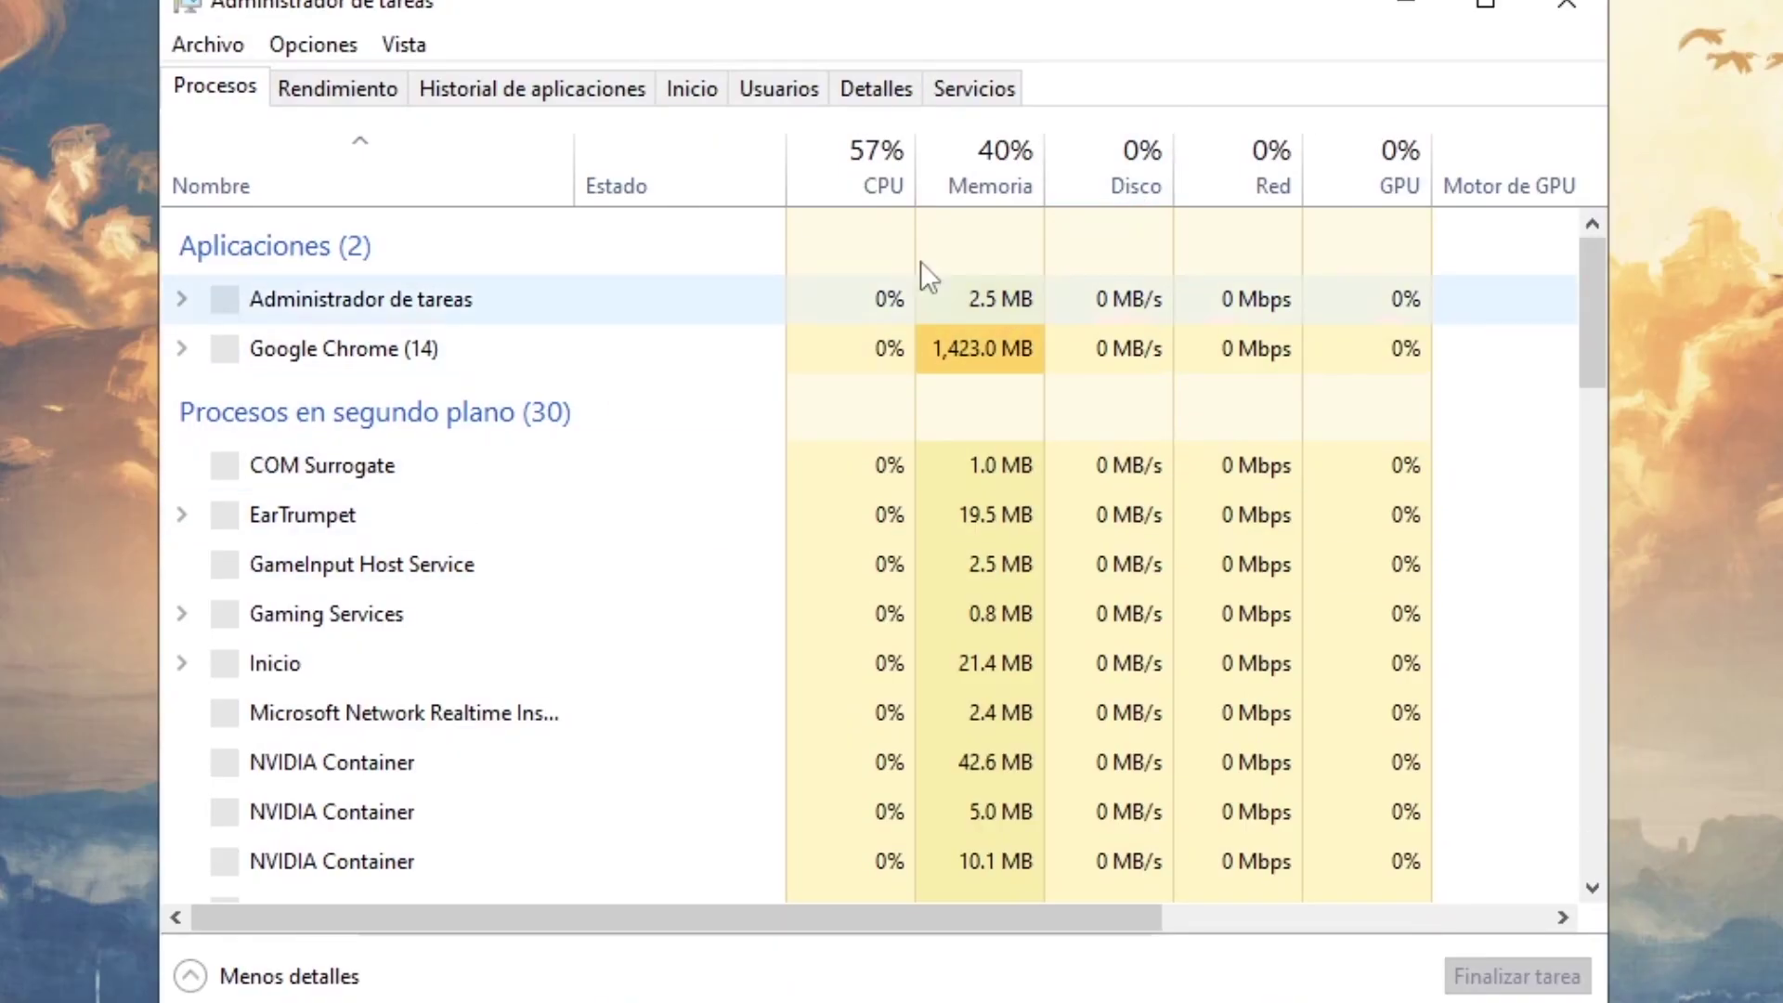
pyautogui.click(988, 84)
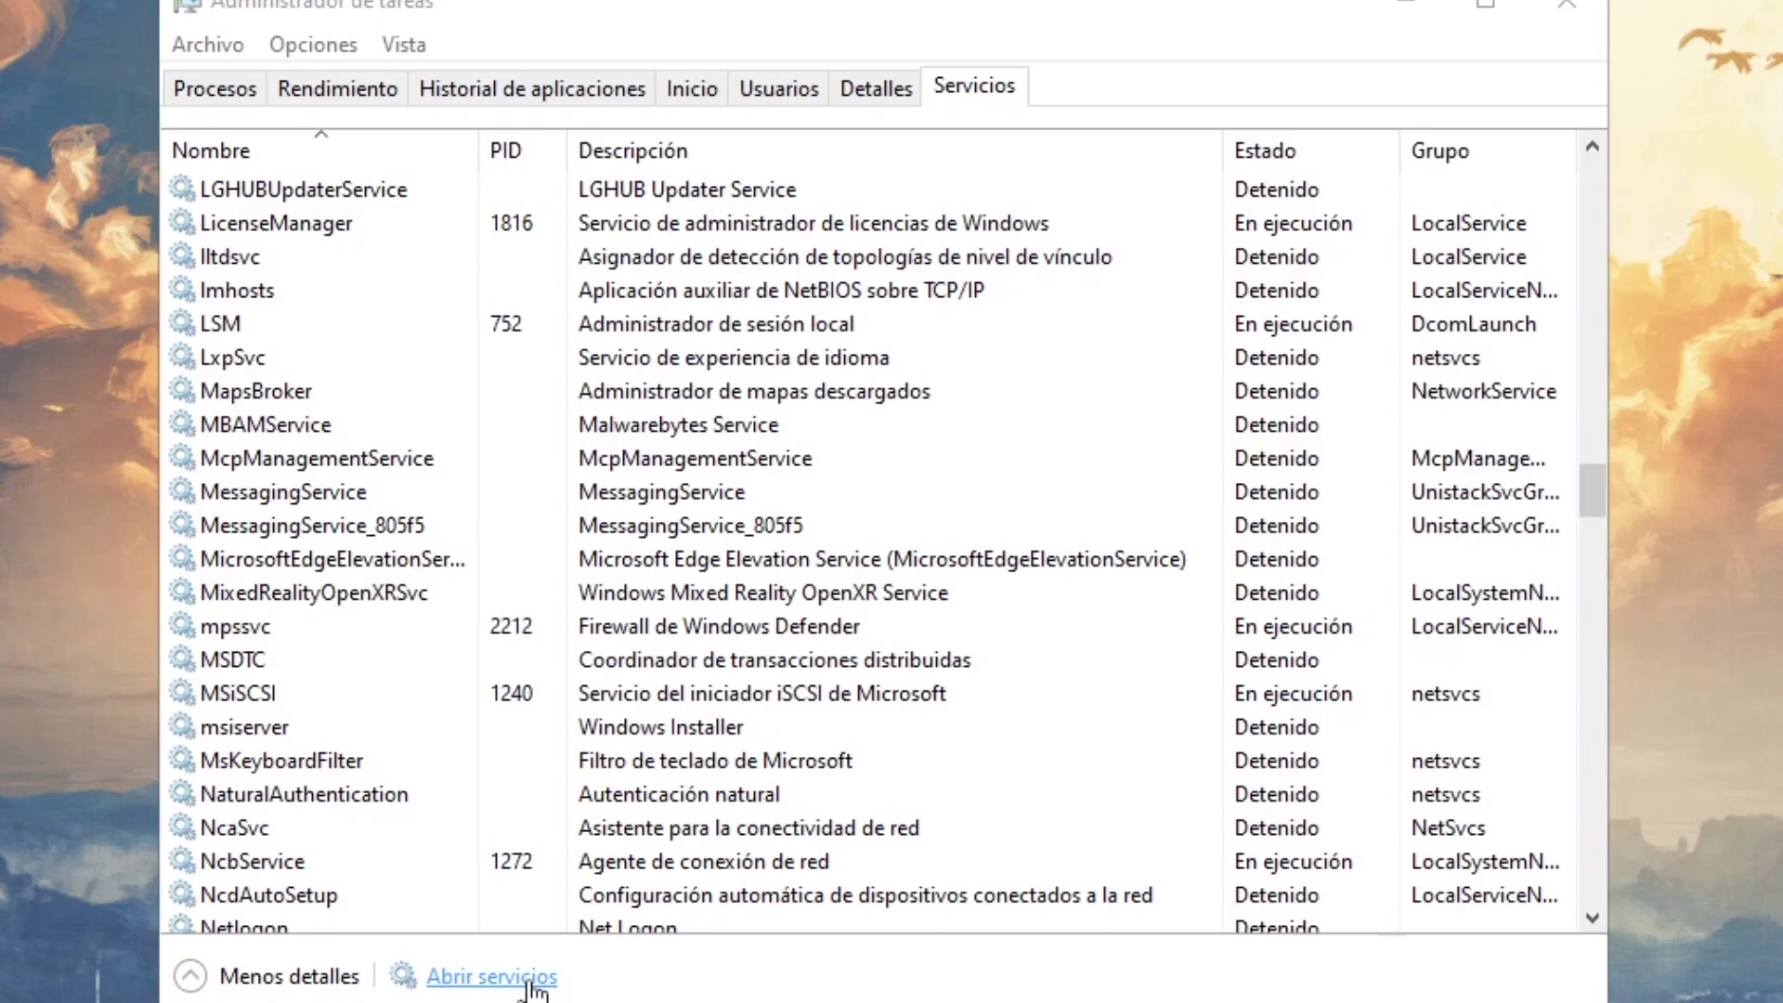
pyautogui.click(528, 982)
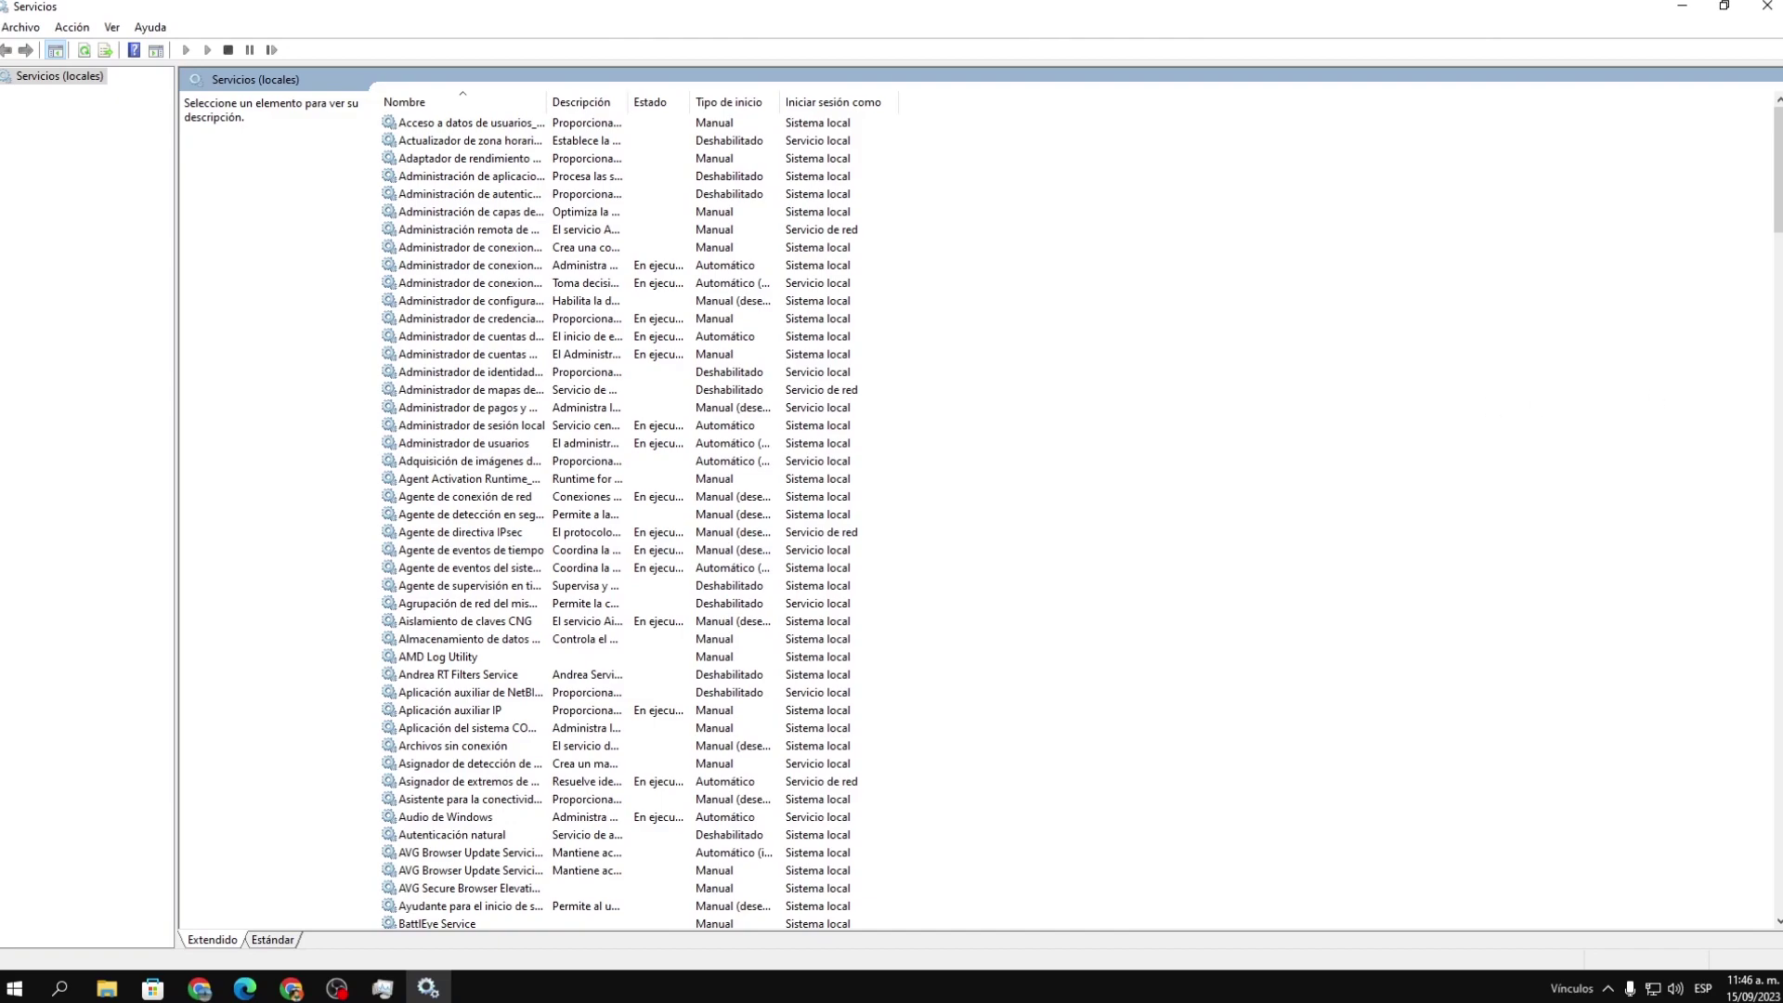
pyautogui.hotkey('alt', 'Tab')
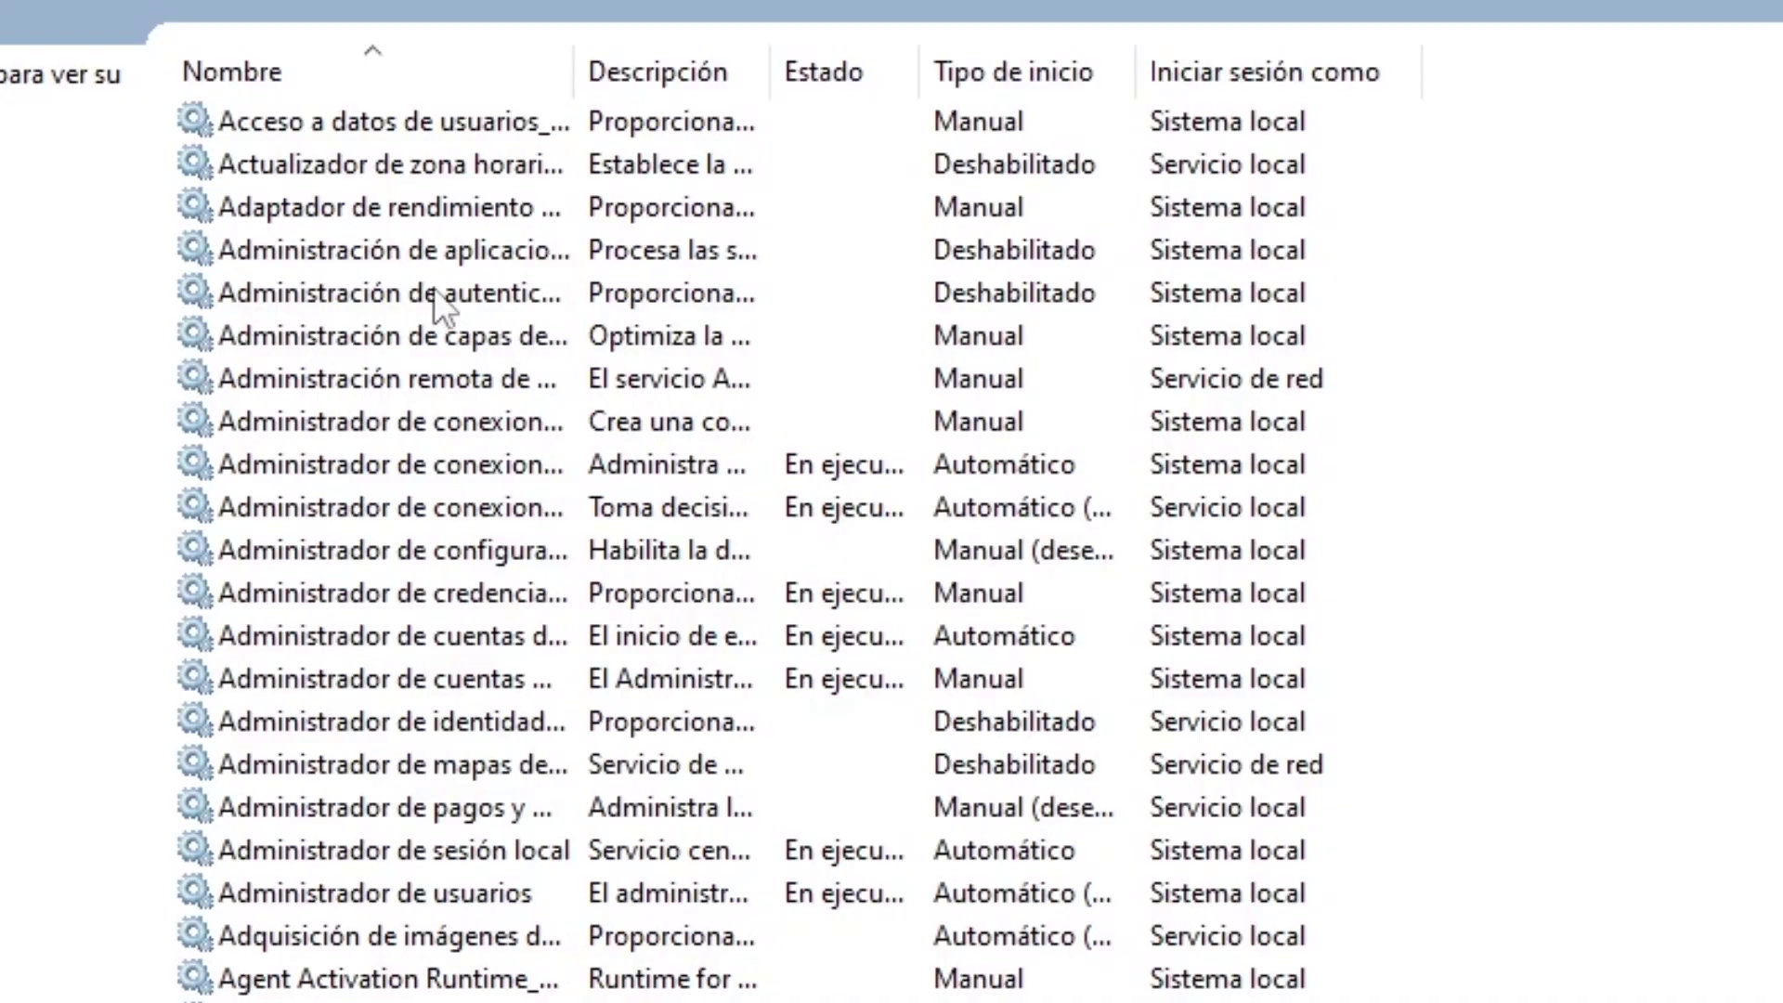
# Step: Check the task options available for the Administración de autenticación service, including whether it can be stopped
pyautogui.click(432, 290)
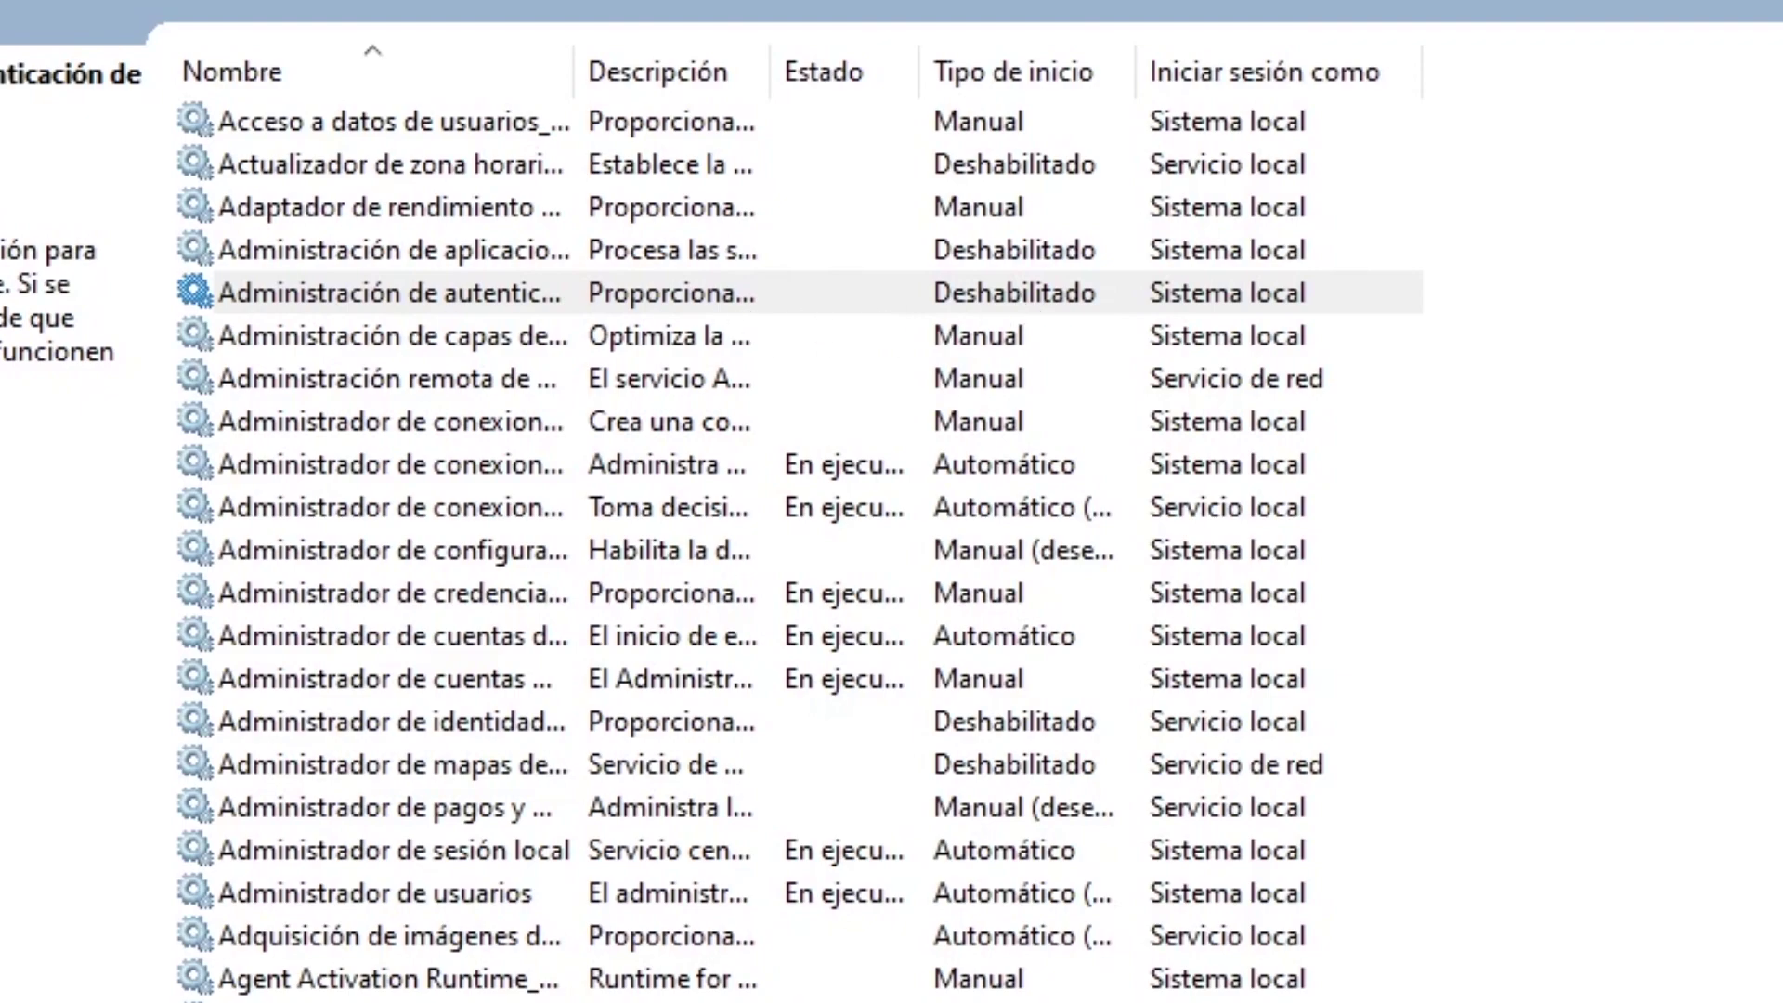
pyautogui.rightClick(461, 303)
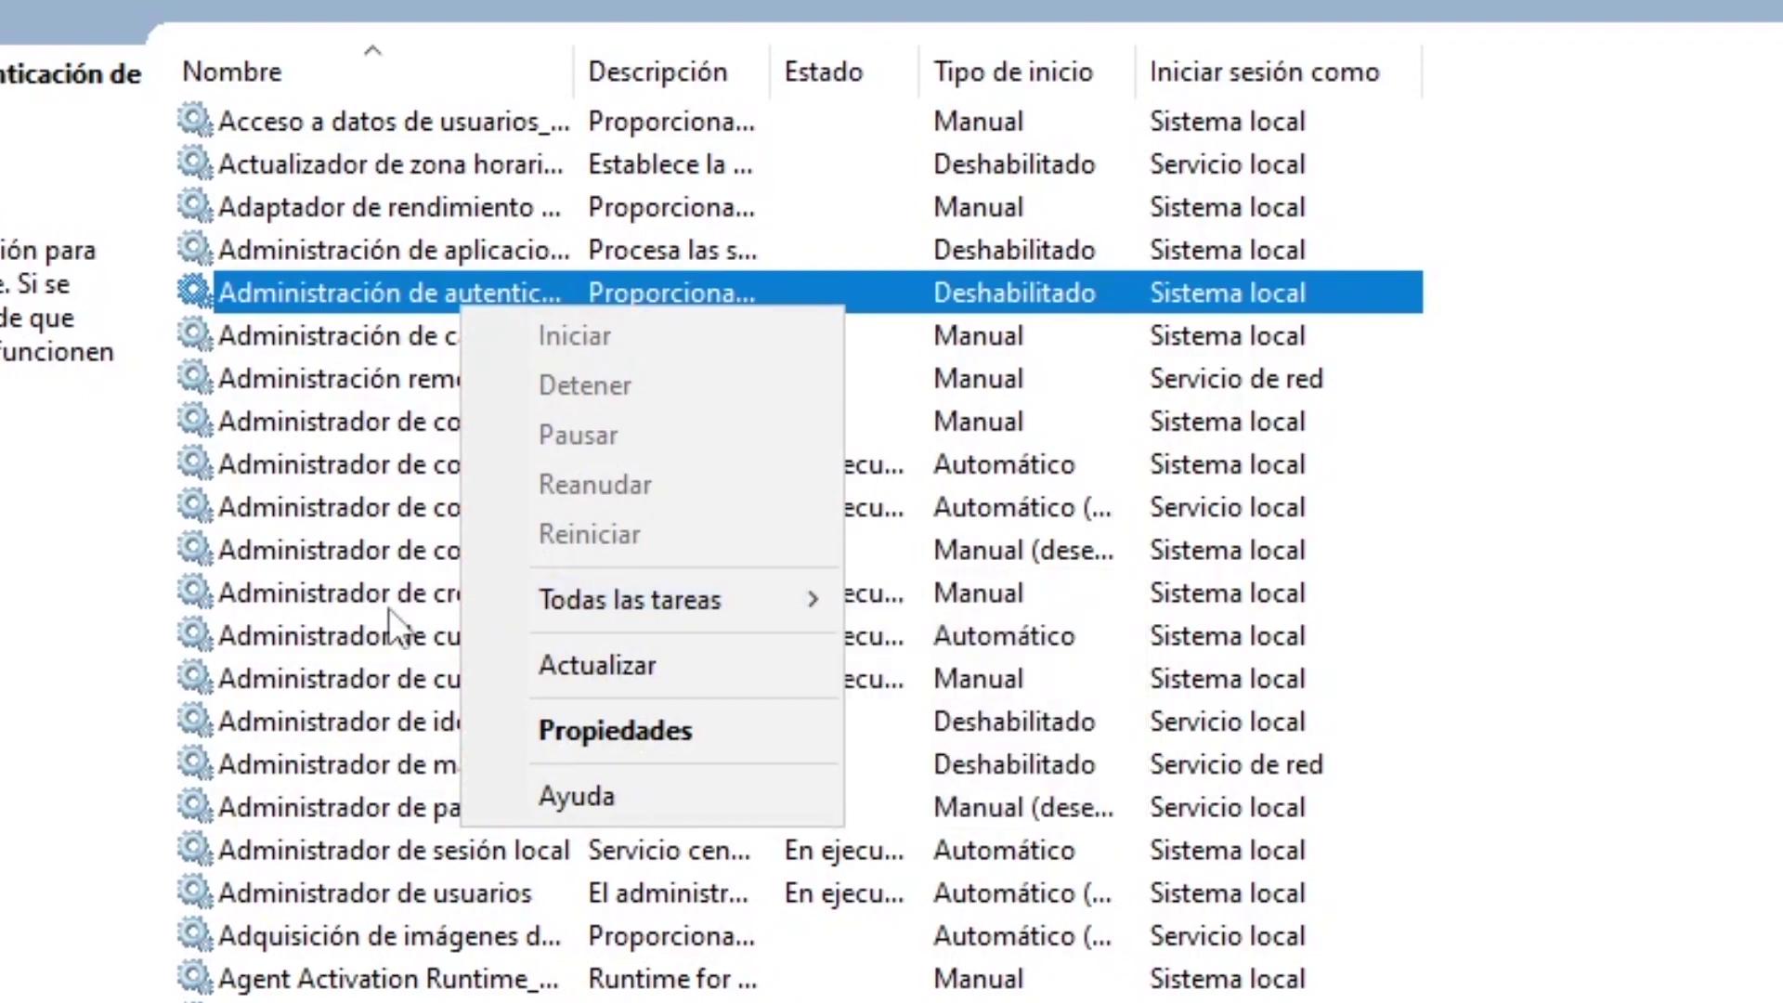
pyautogui.moveTo(831, 600)
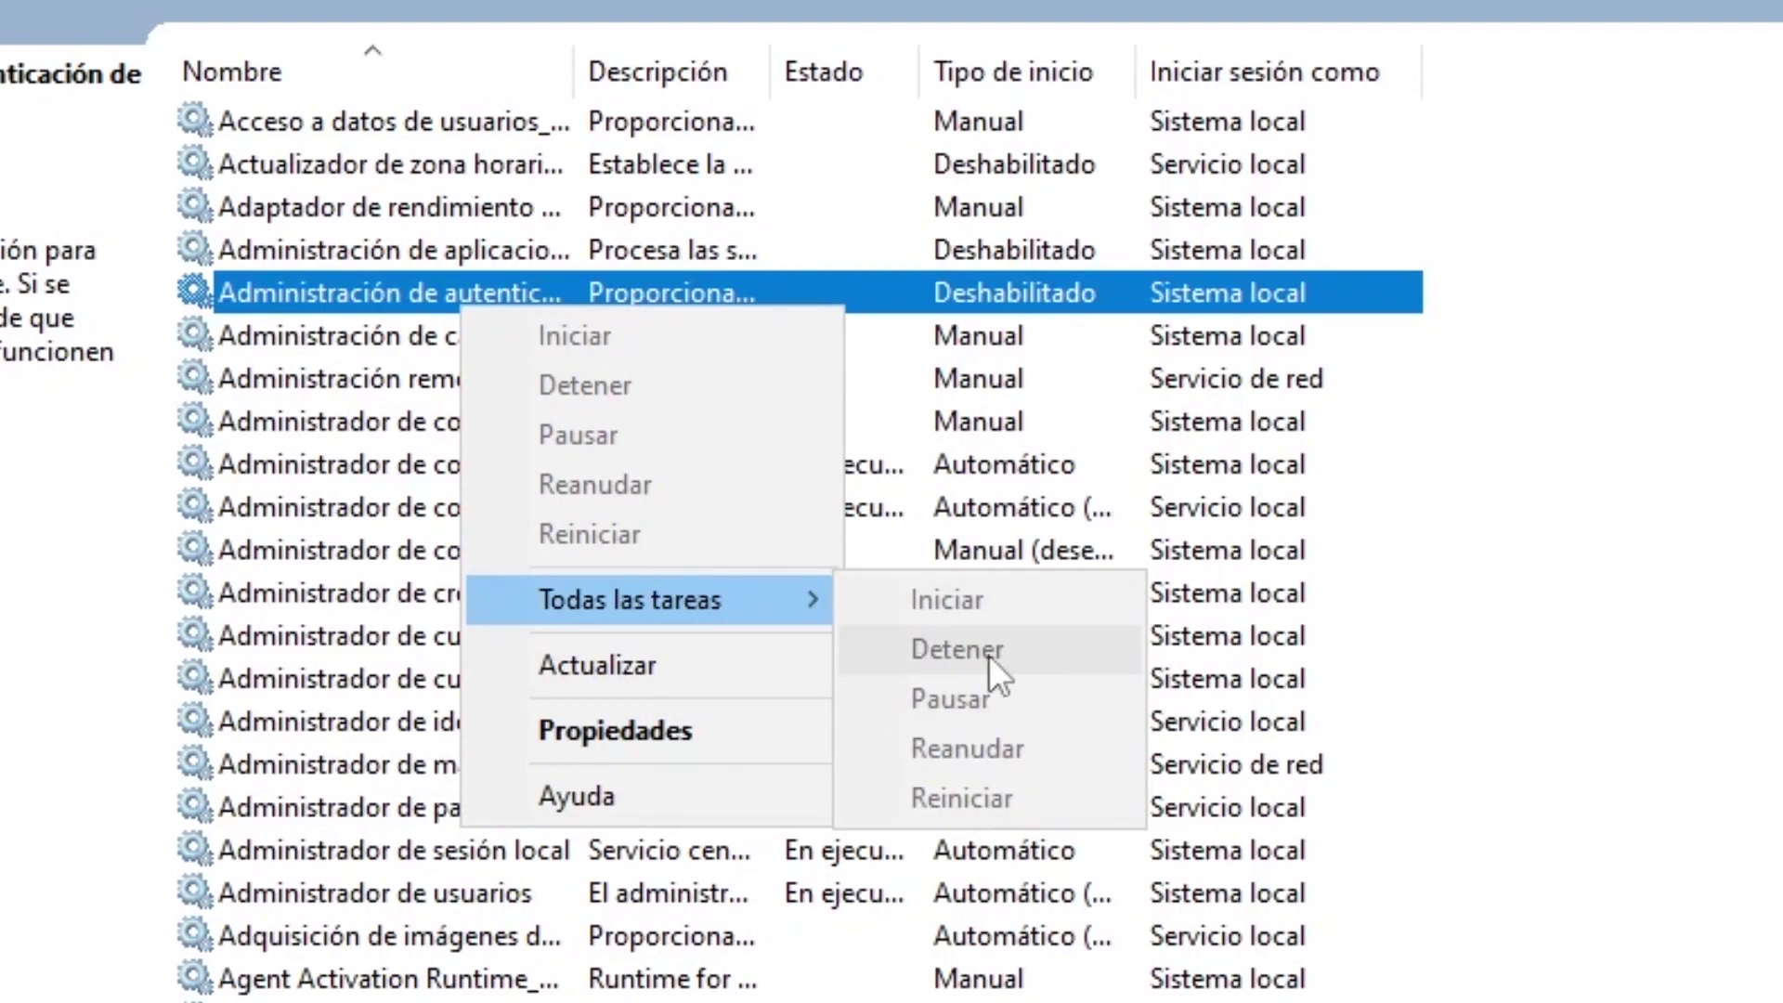
pyautogui.click(1055, 311)
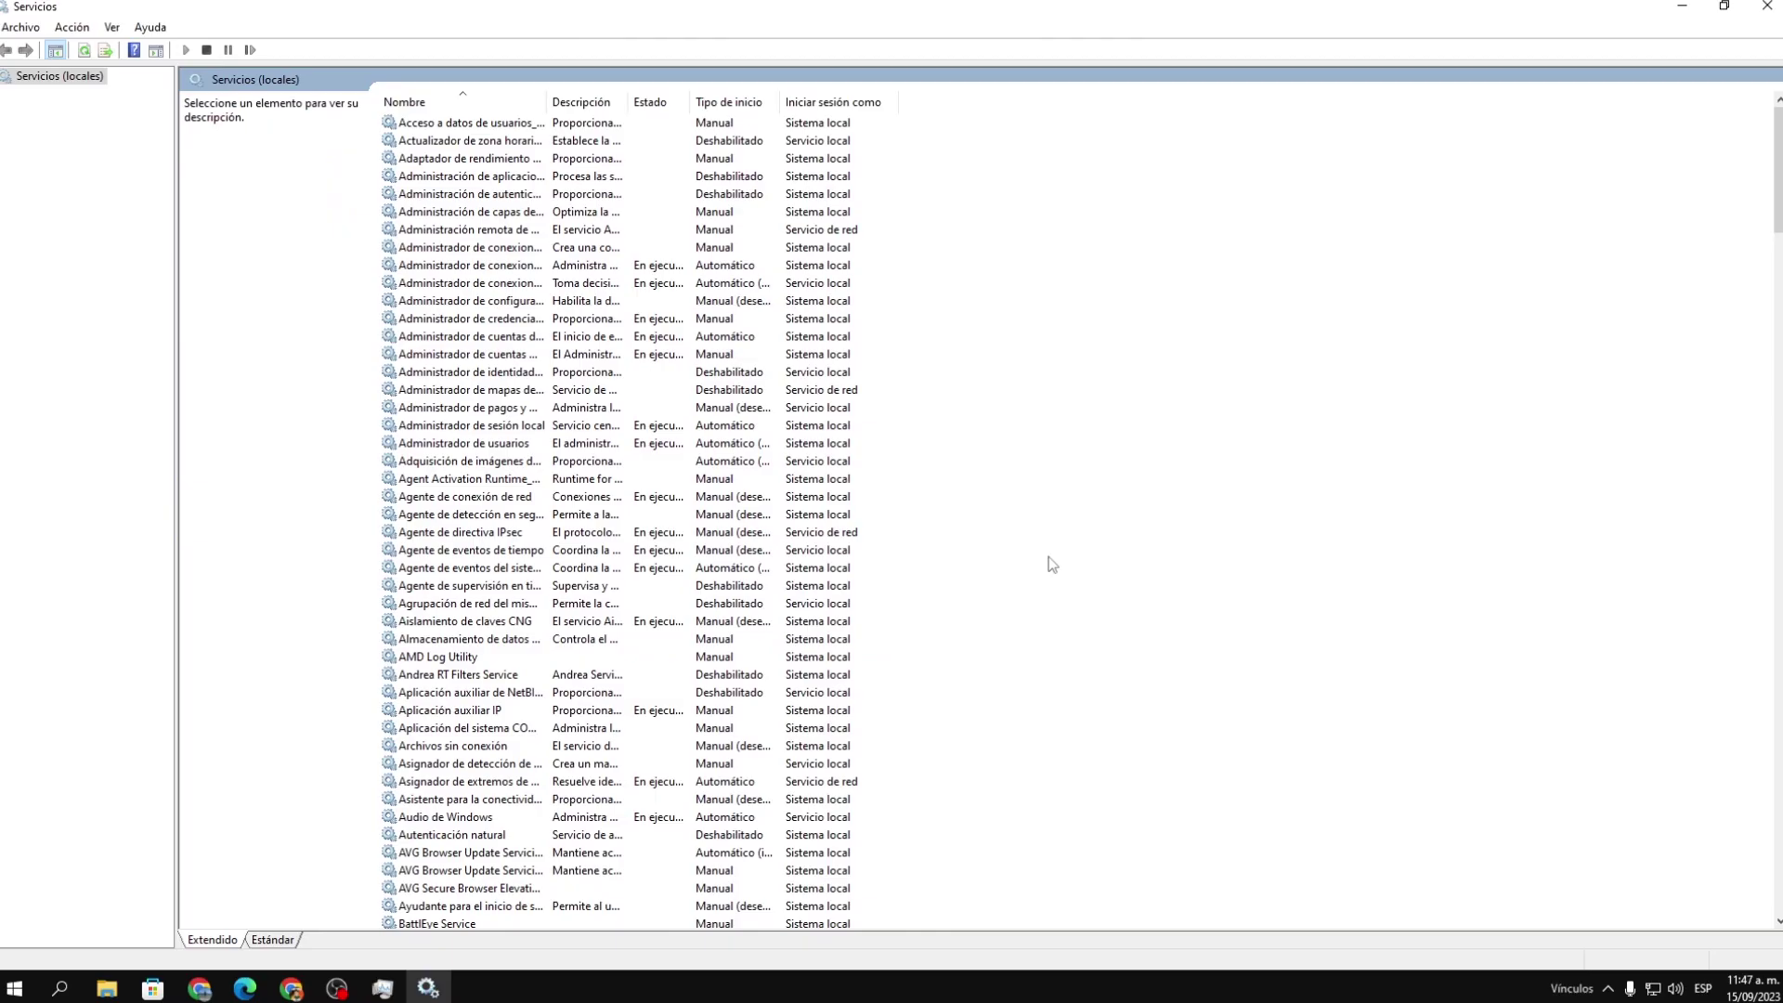
# Step: Set the Fax service's startup type to Deshabilitado and apply the change
pyautogui.scroll(-4, 1782, 1002)
pyautogui.scroll(-20, 1051, 563)
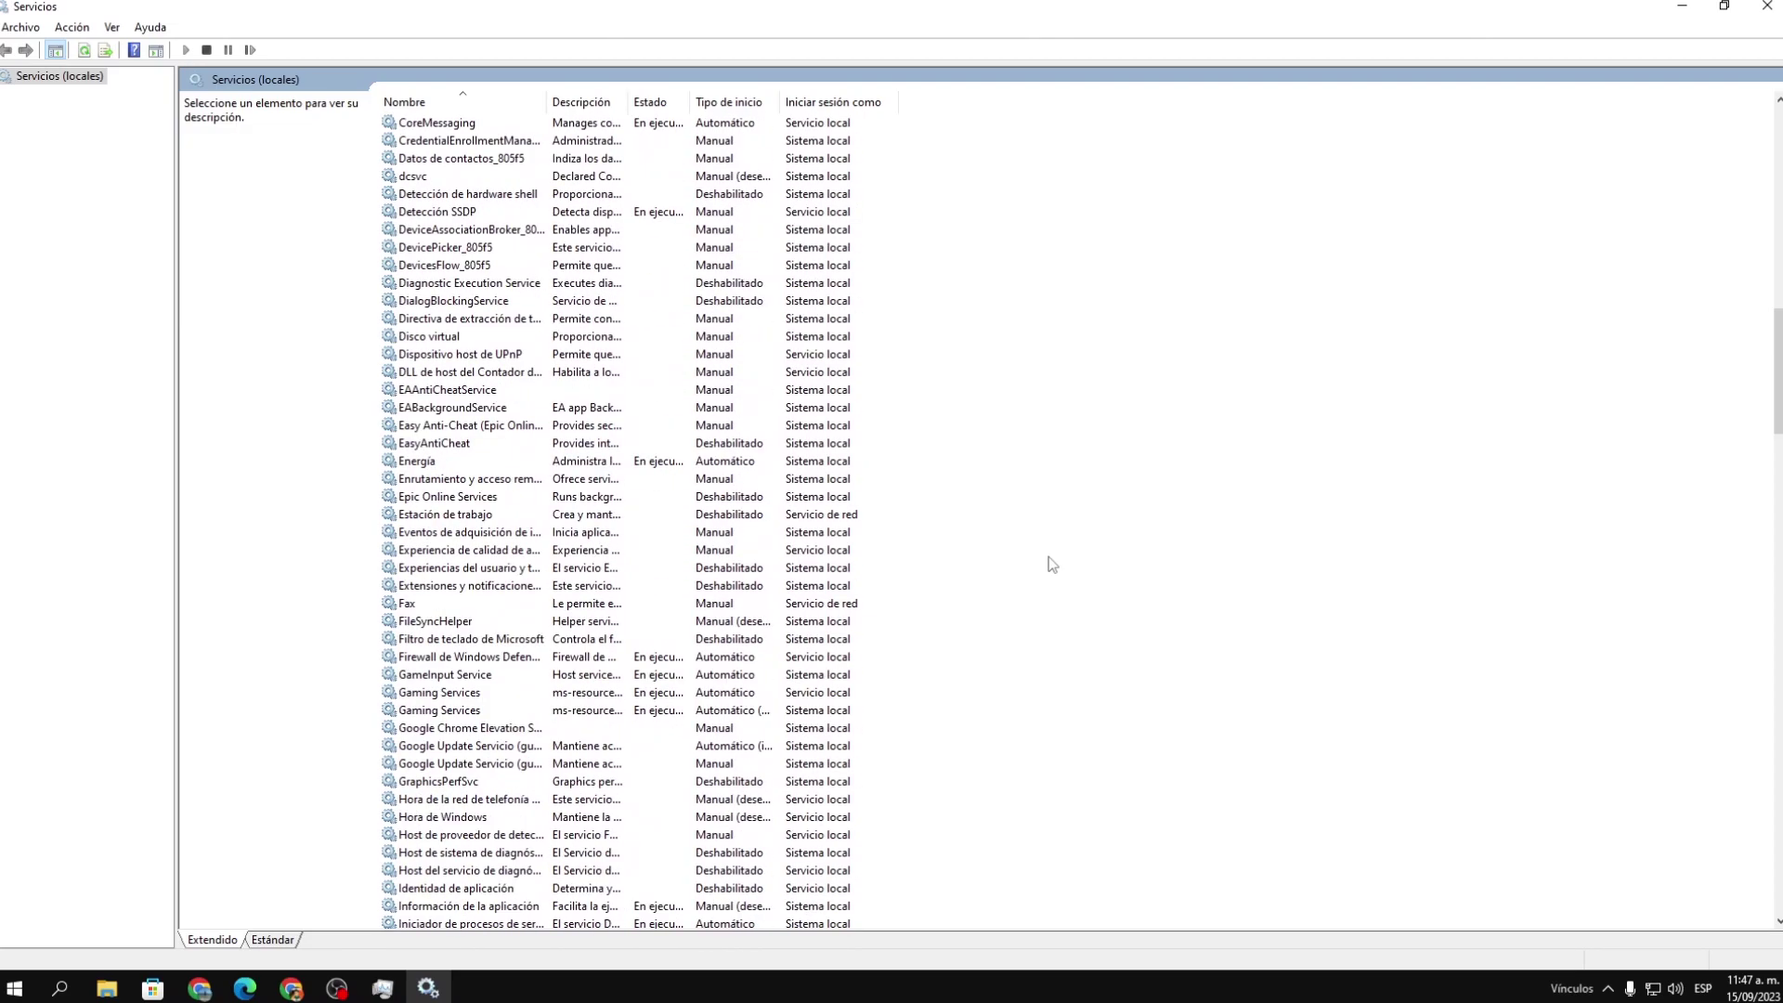
pyautogui.scroll(-1, 1051, 564)
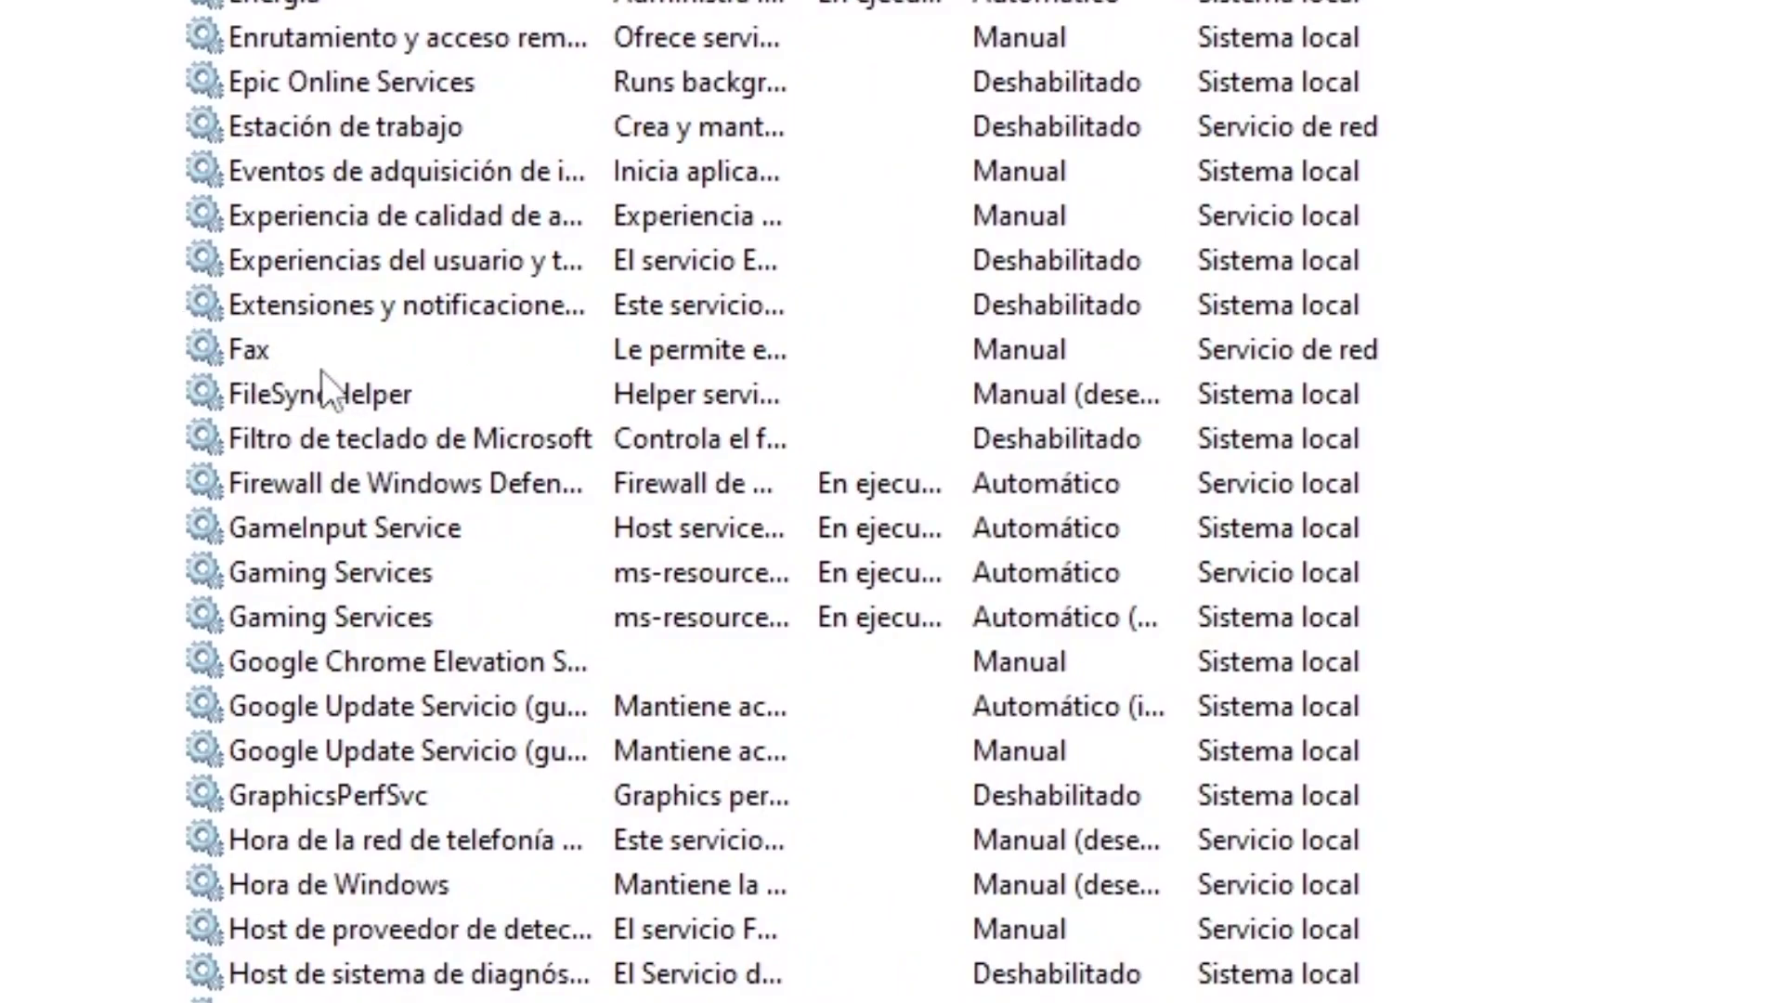
pyautogui.rightClick(263, 354)
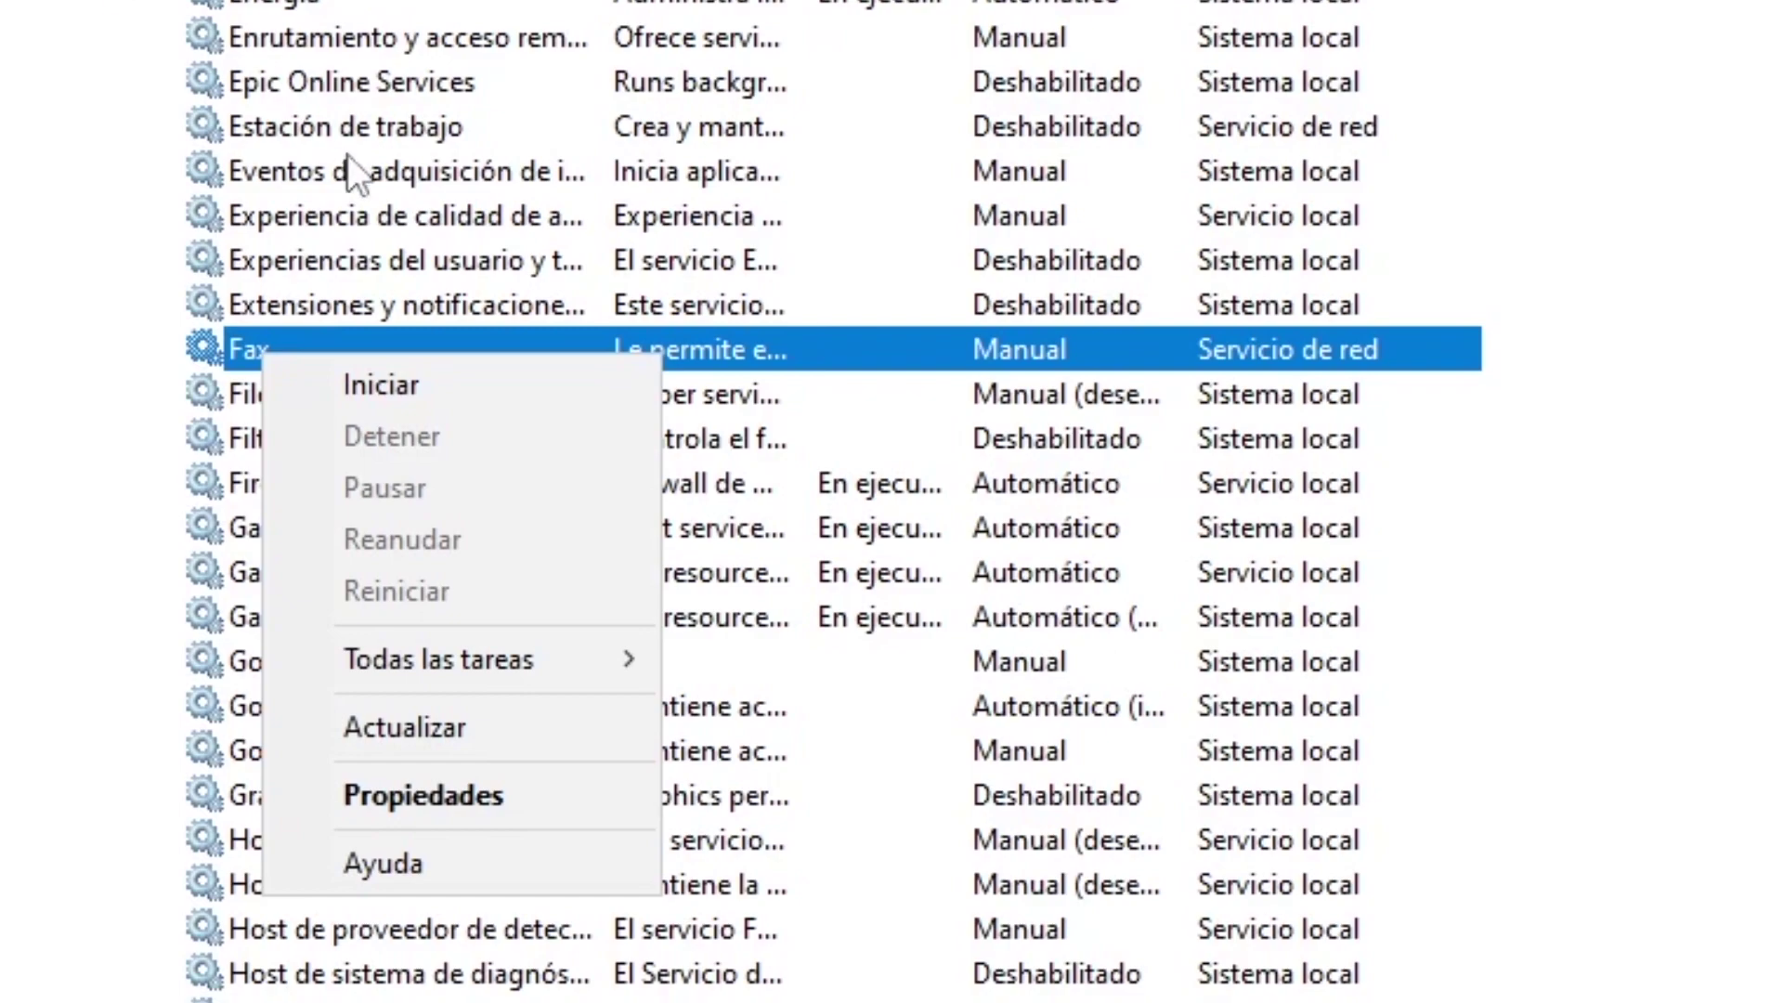
pyautogui.moveTo(624, 665)
pyautogui.click(628, 817)
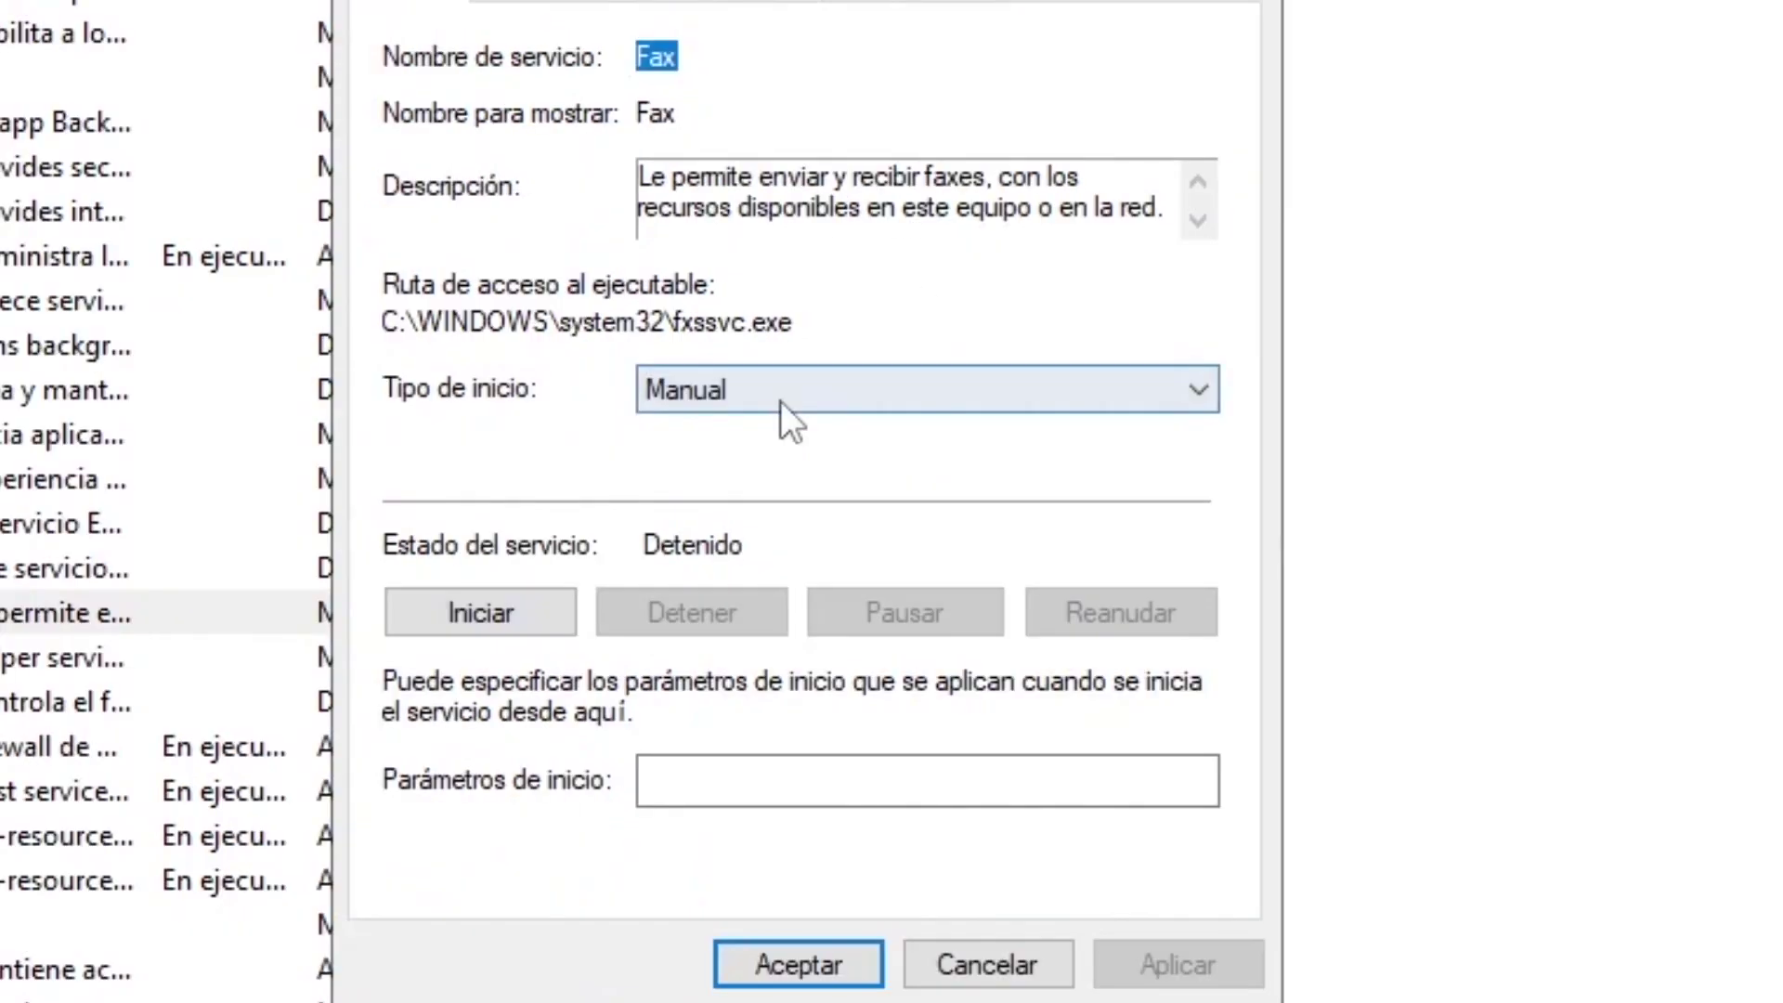
pyautogui.click(1436, 136)
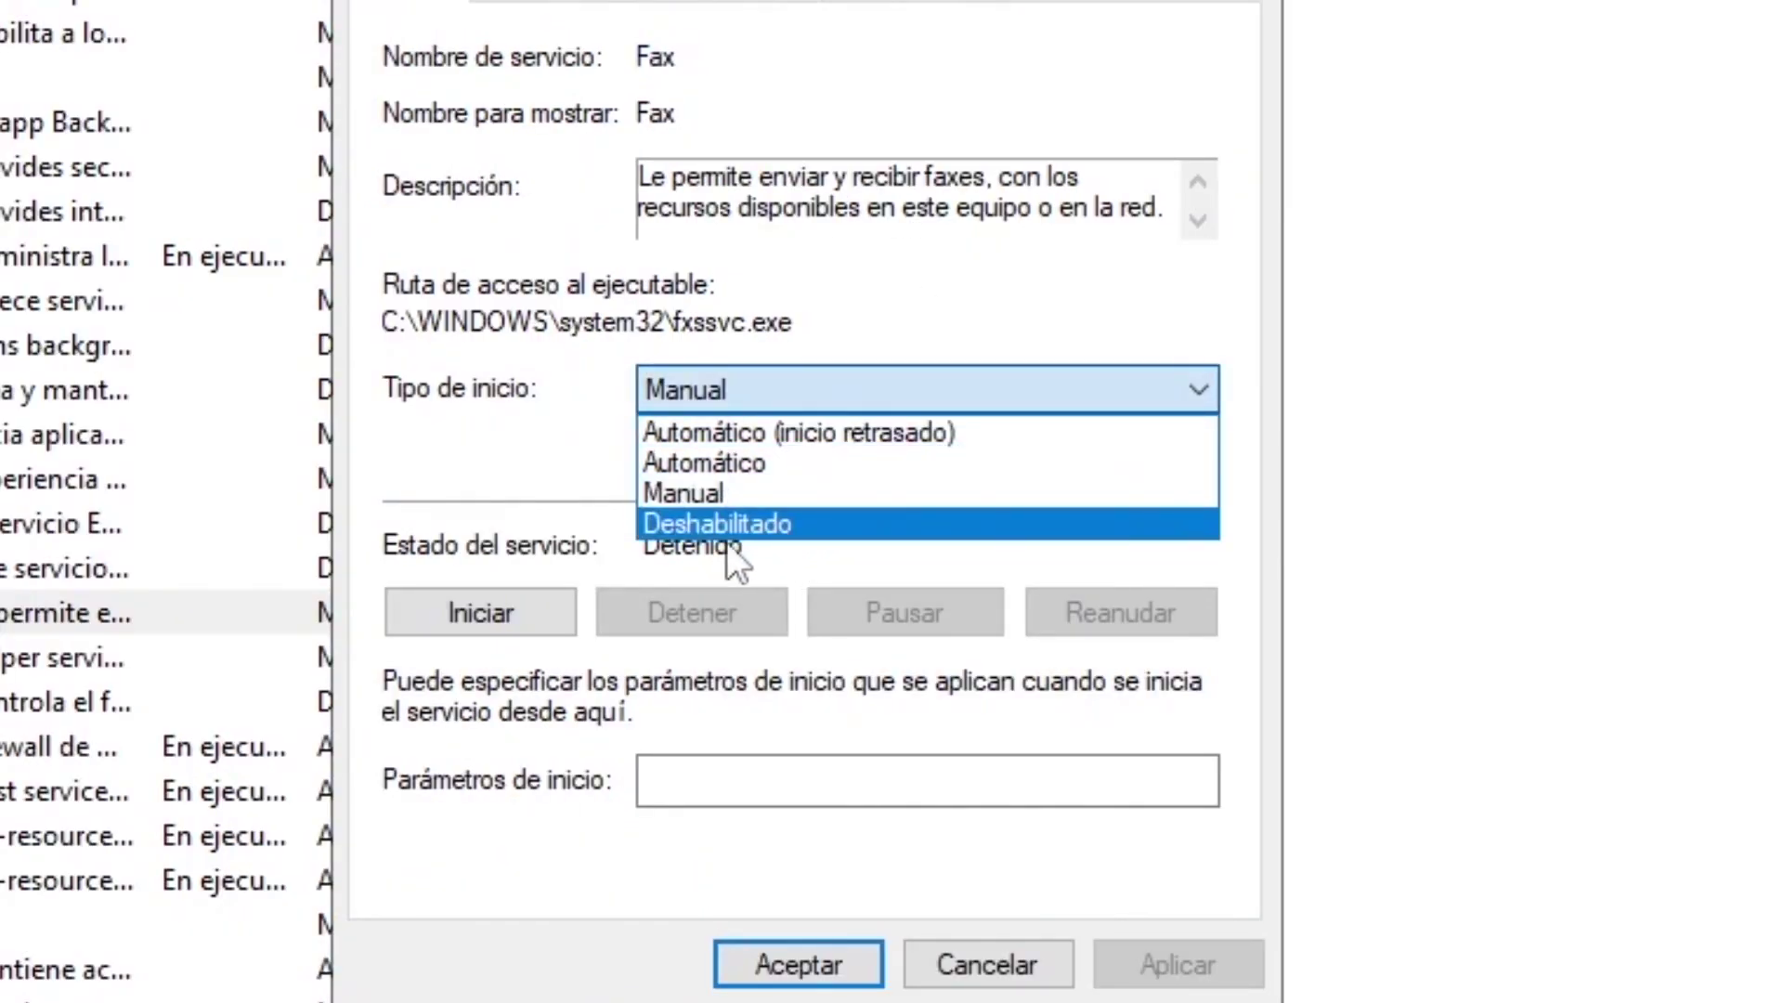
pyautogui.click(726, 542)
pyautogui.click(798, 388)
pyautogui.click(789, 523)
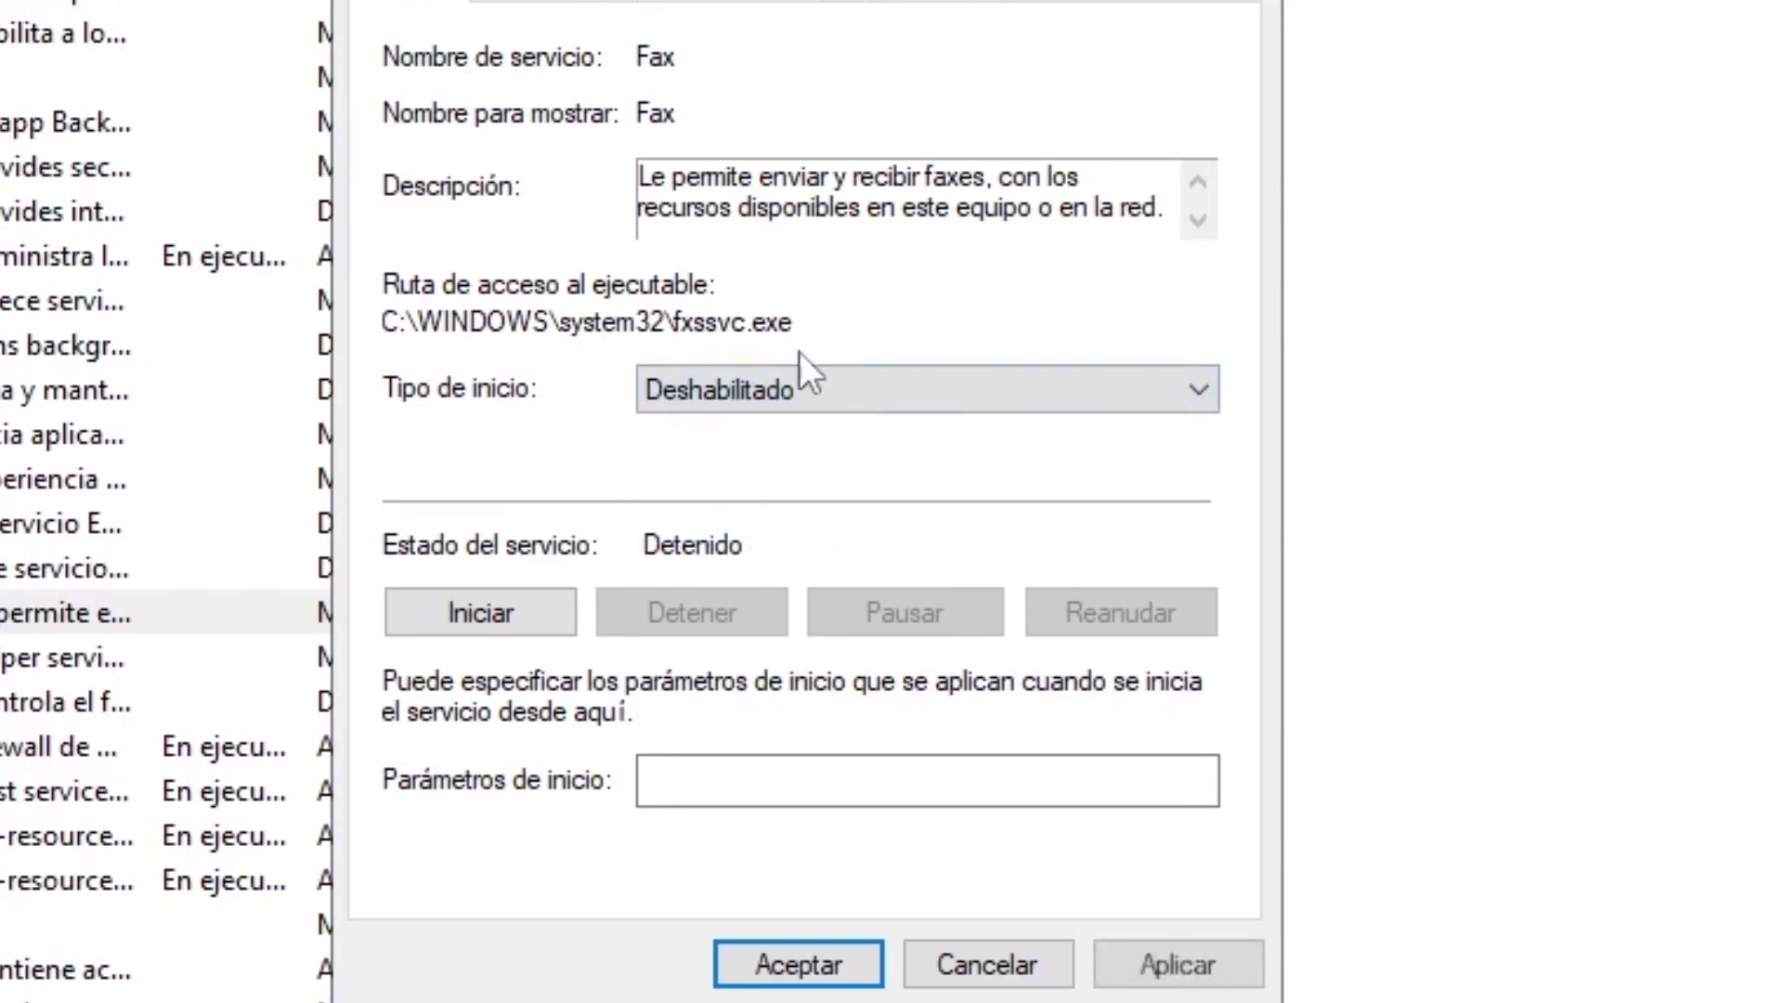
pyautogui.click(1189, 966)
pyautogui.click(804, 962)
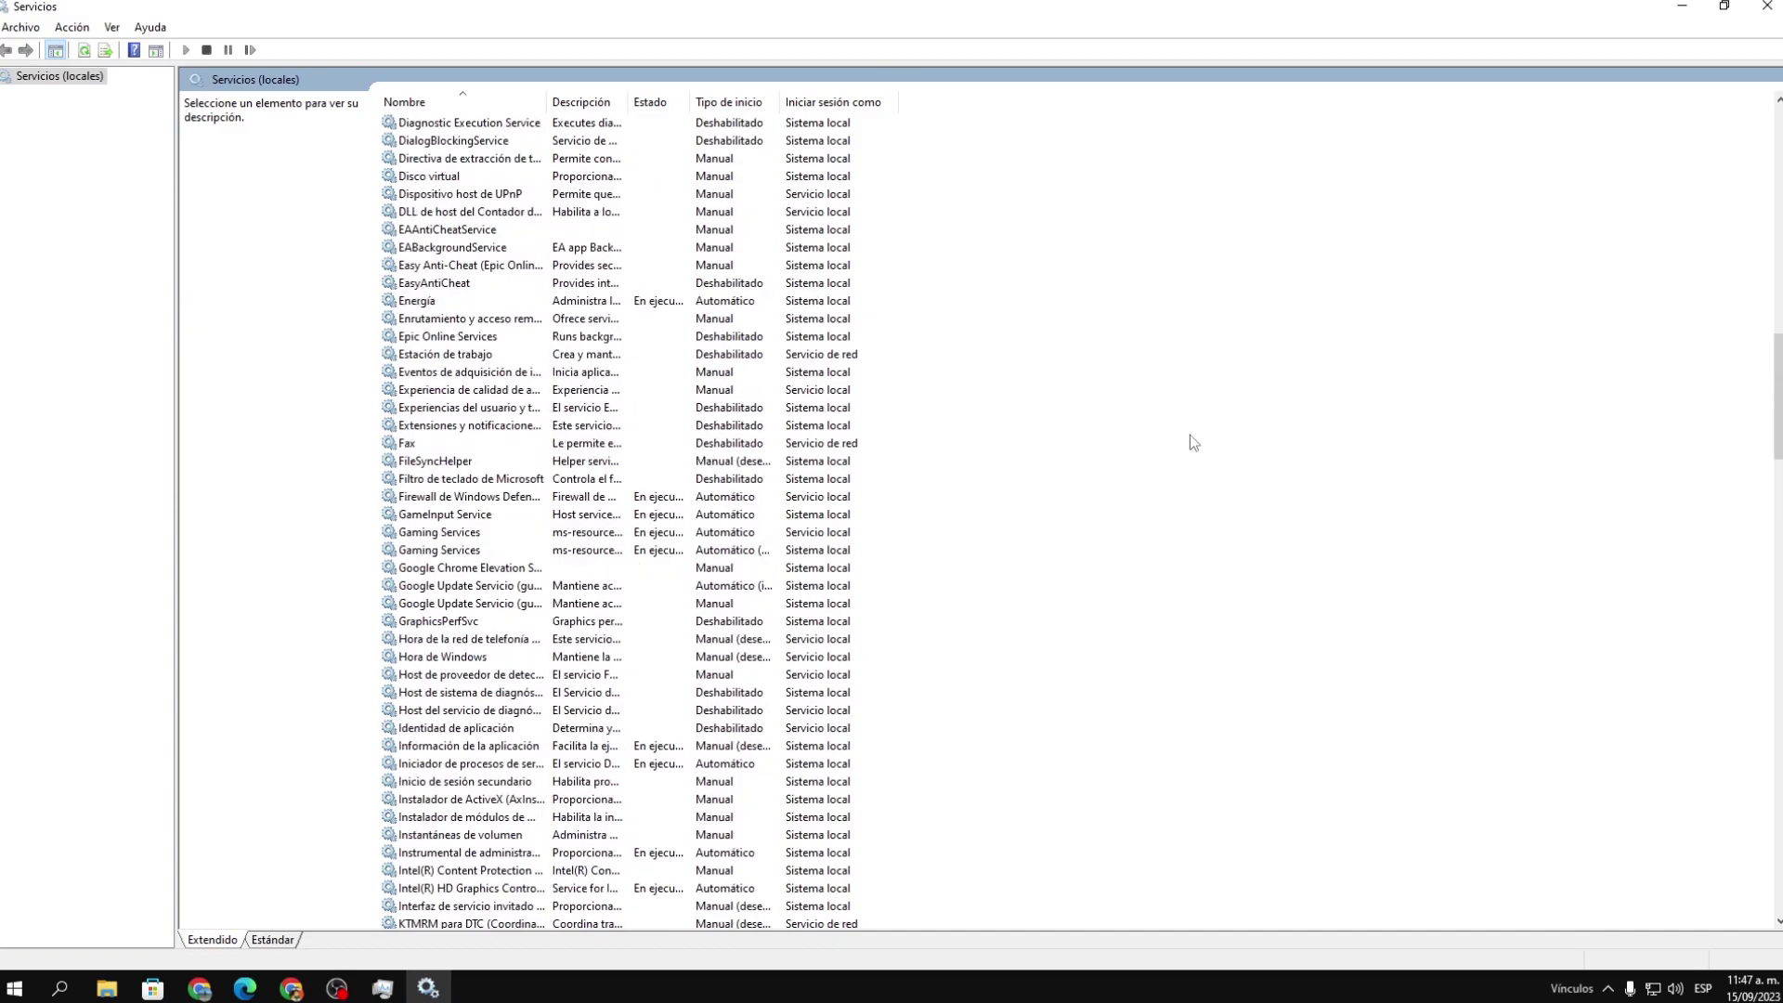
# Step: Disable the Telefonía service by setting its startup type to Deshabilitado in its properties
pyautogui.scroll(-20, 1189, 435)
pyautogui.scroll(-20, 1190, 434)
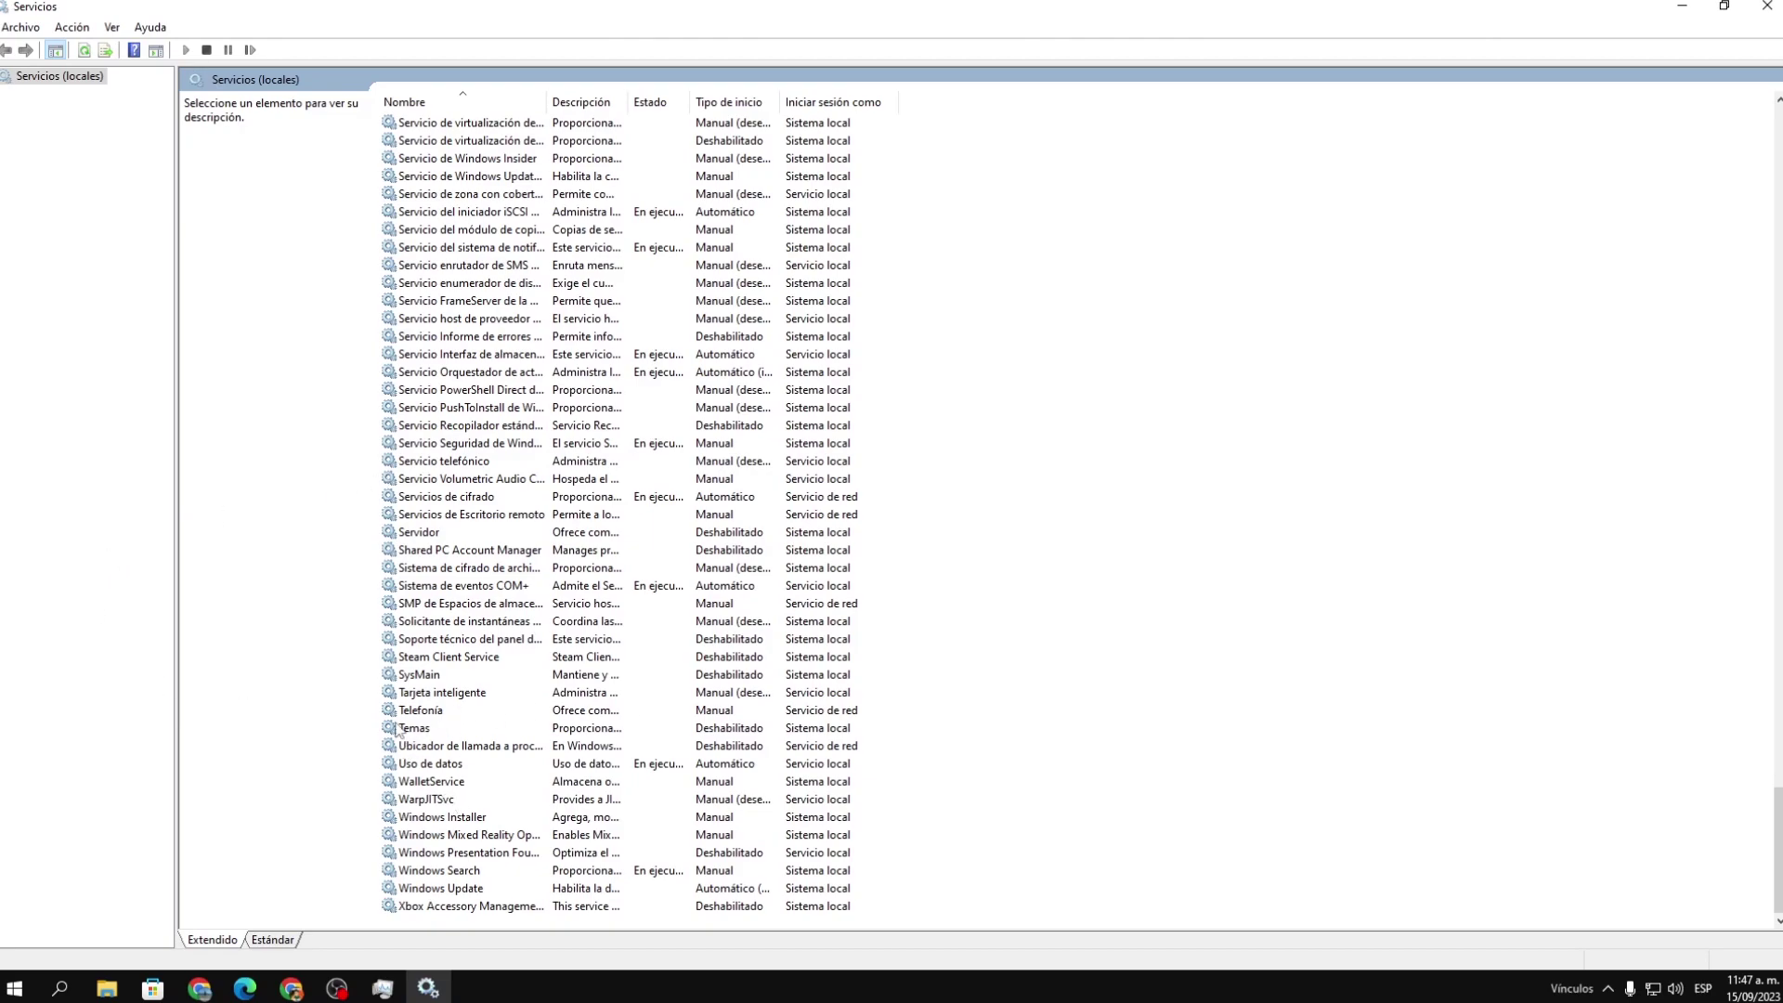
pyautogui.click(460, 715)
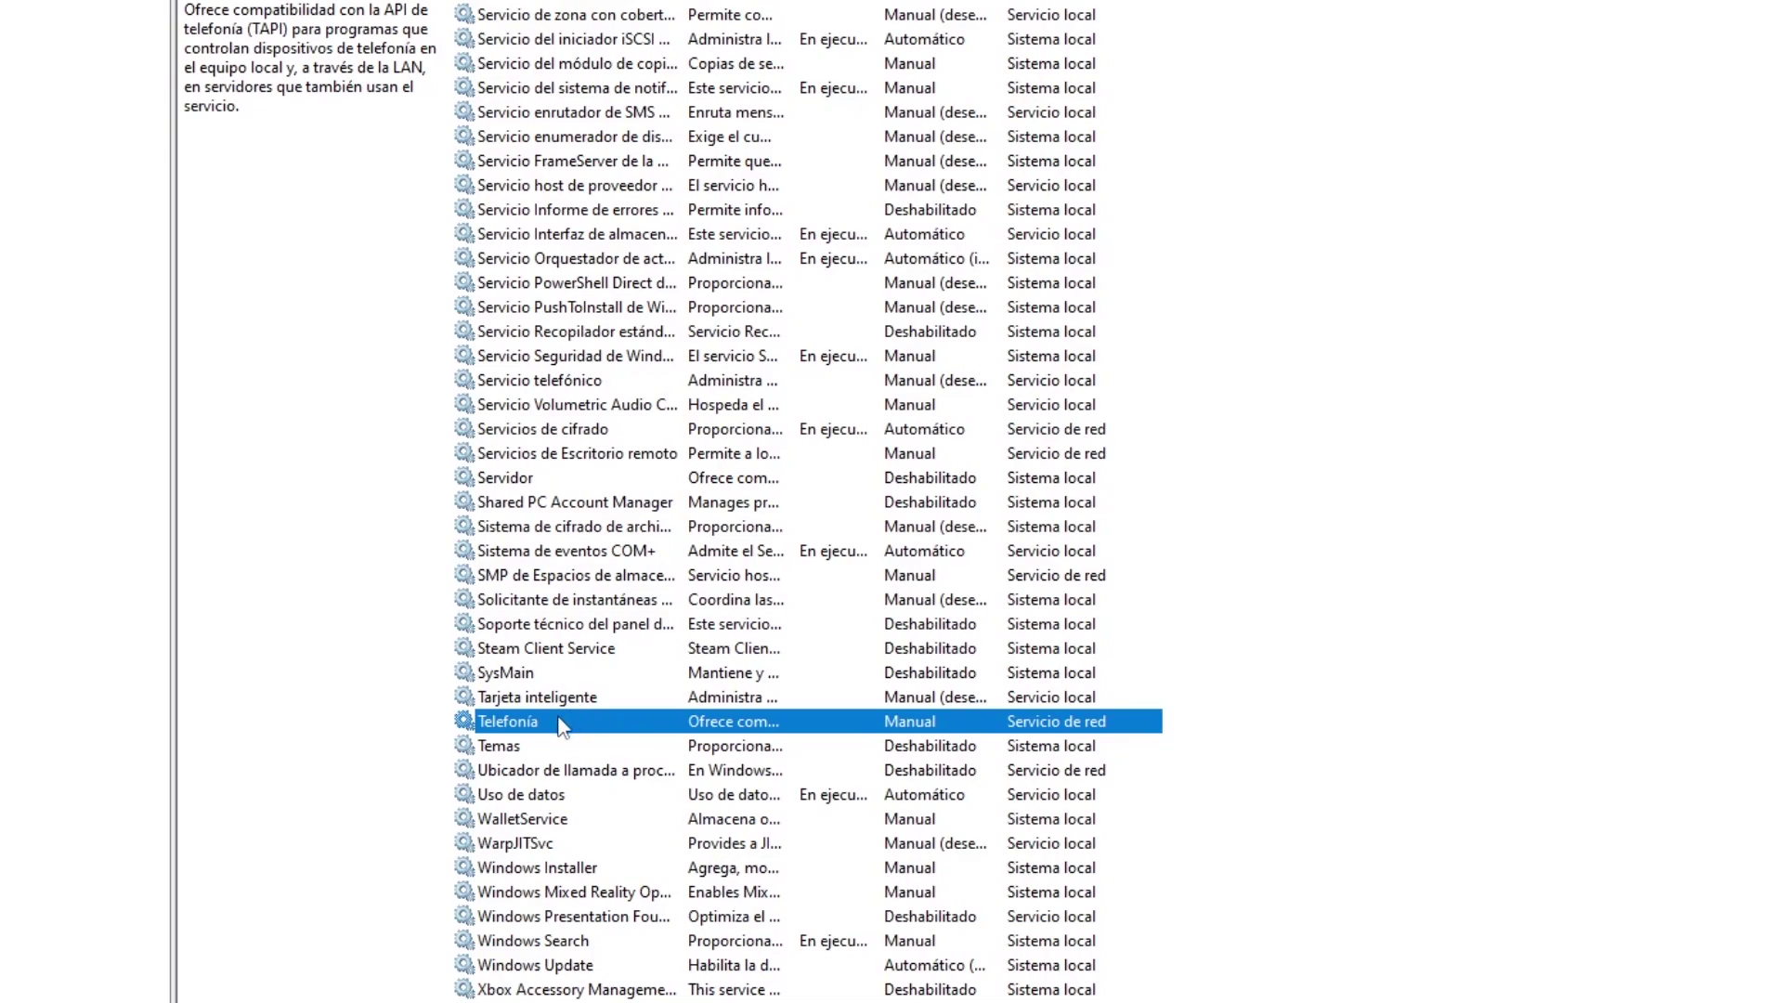
pyautogui.rightClick(743, 740)
pyautogui.moveTo(863, 898)
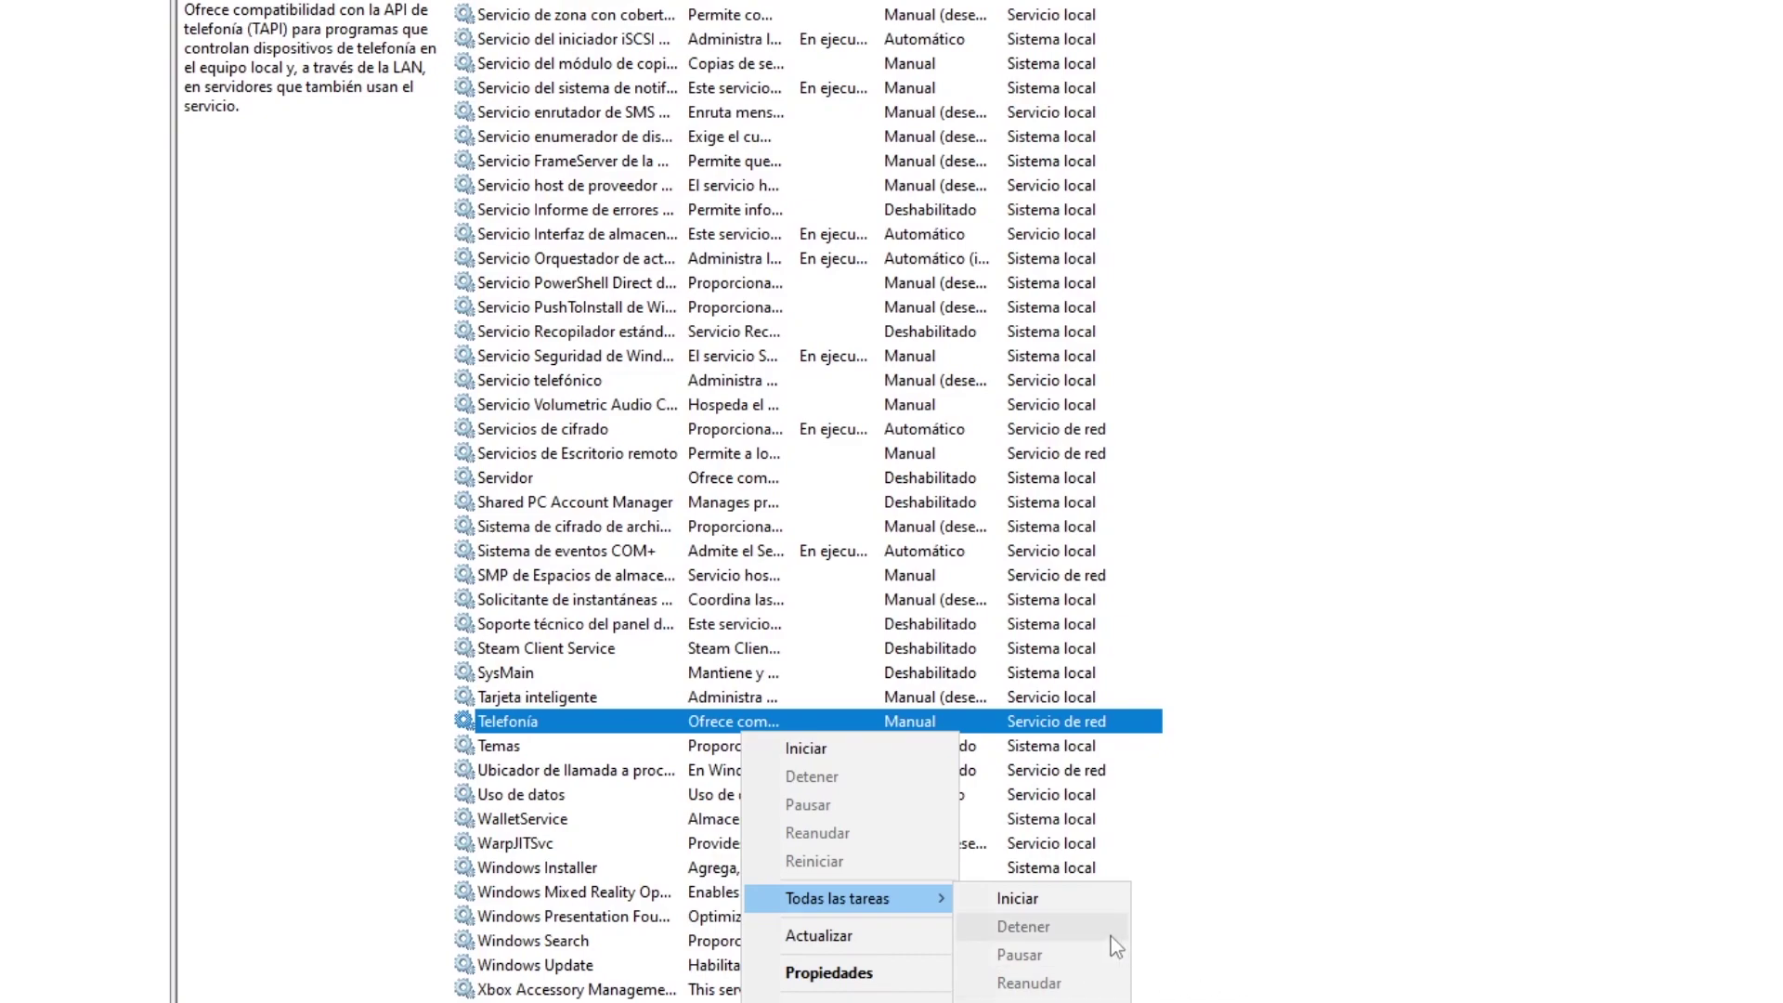
pyautogui.click(887, 984)
pyautogui.click(1225, 383)
pyautogui.click(1092, 454)
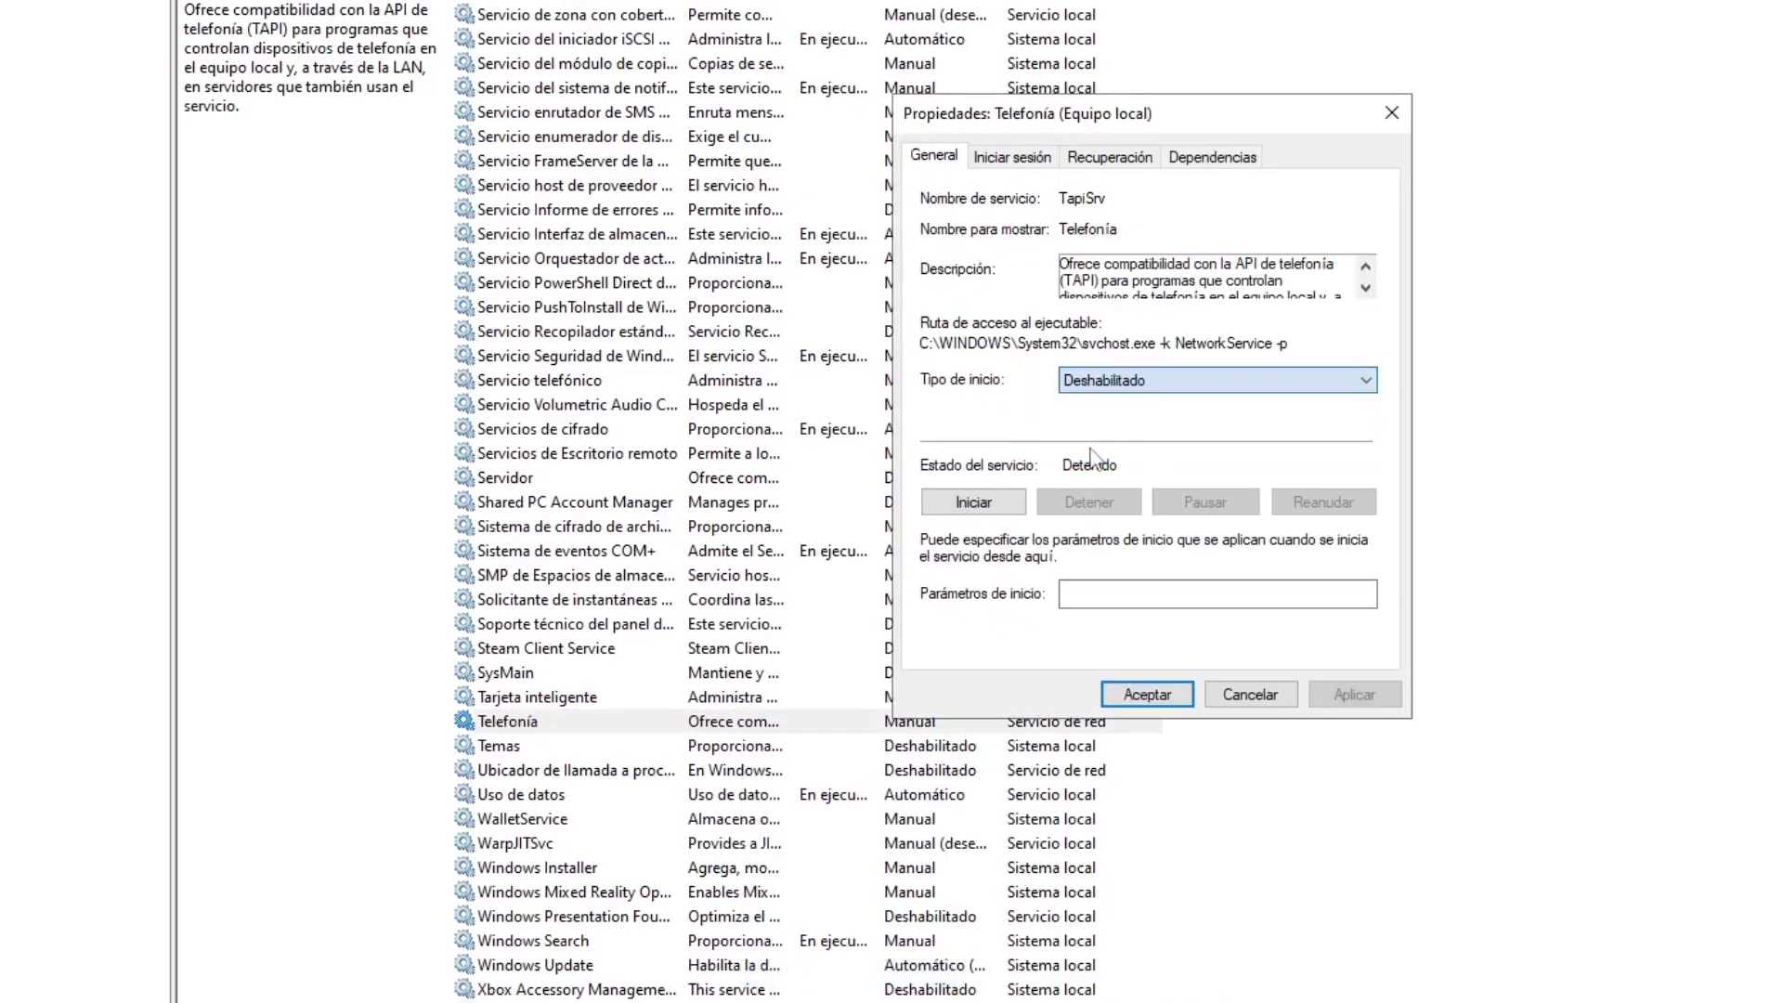
pyautogui.click(1353, 694)
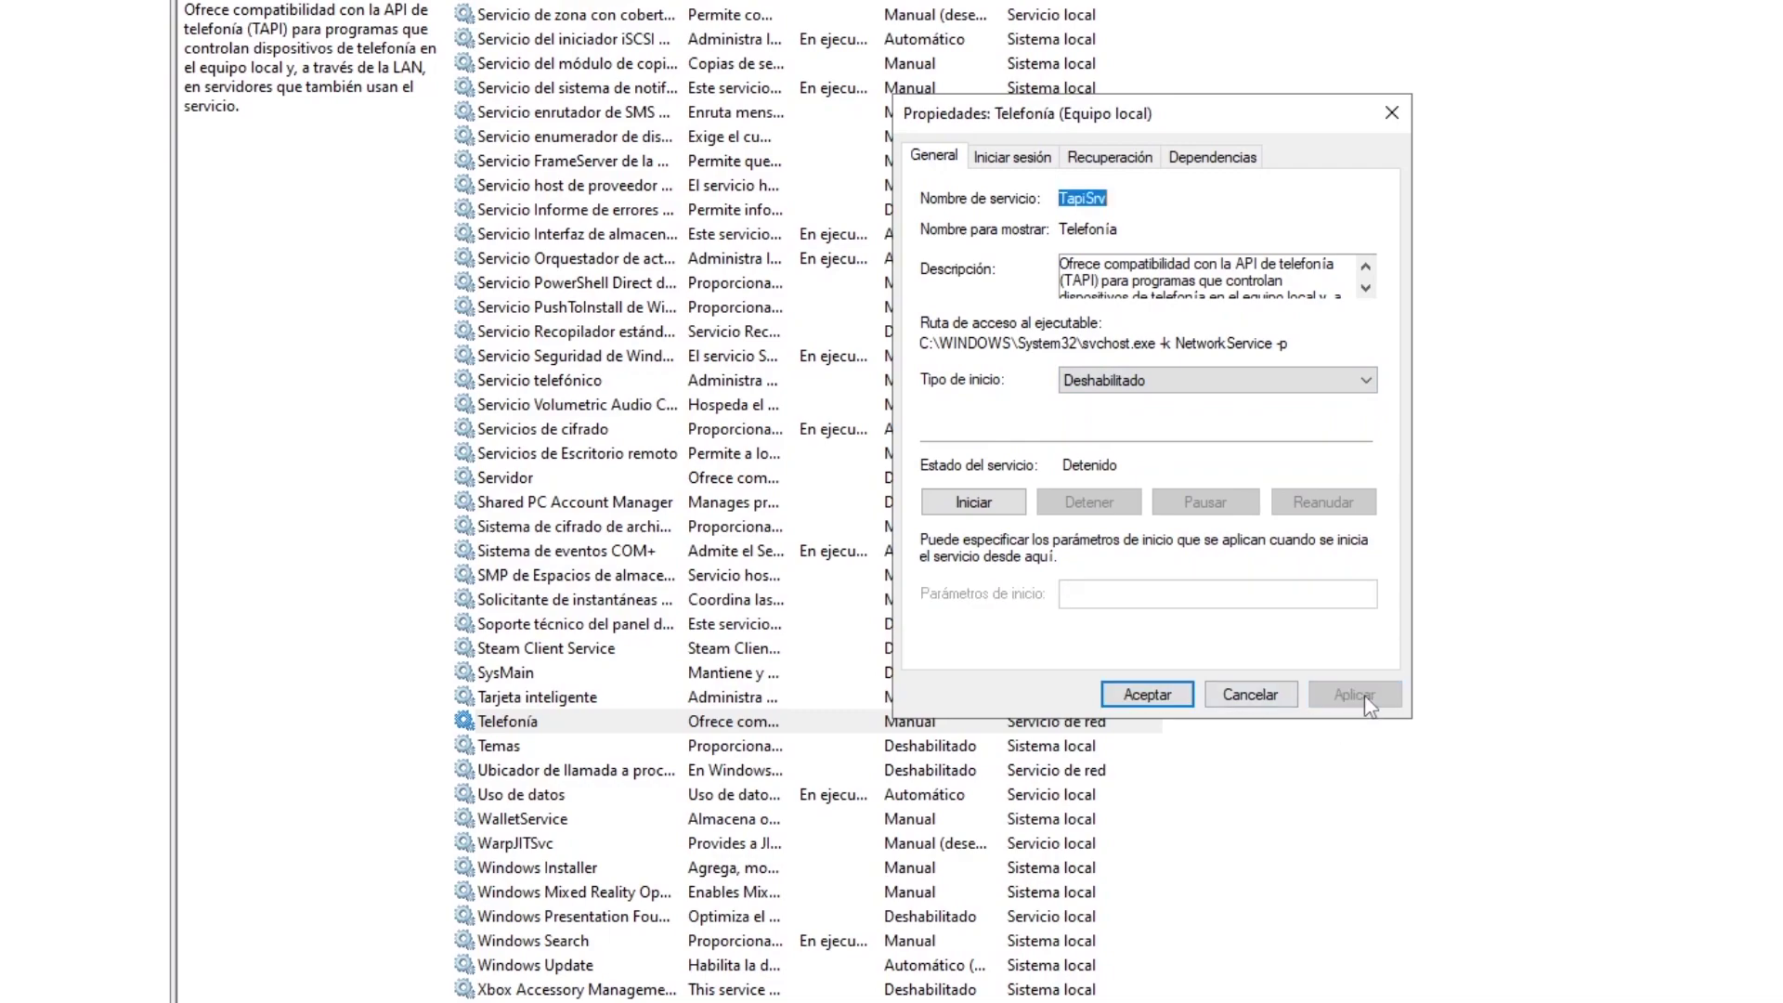
pyautogui.click(1142, 695)
# Step: Check the SysMain service's startup type in its properties and close them
pyautogui.click(546, 676)
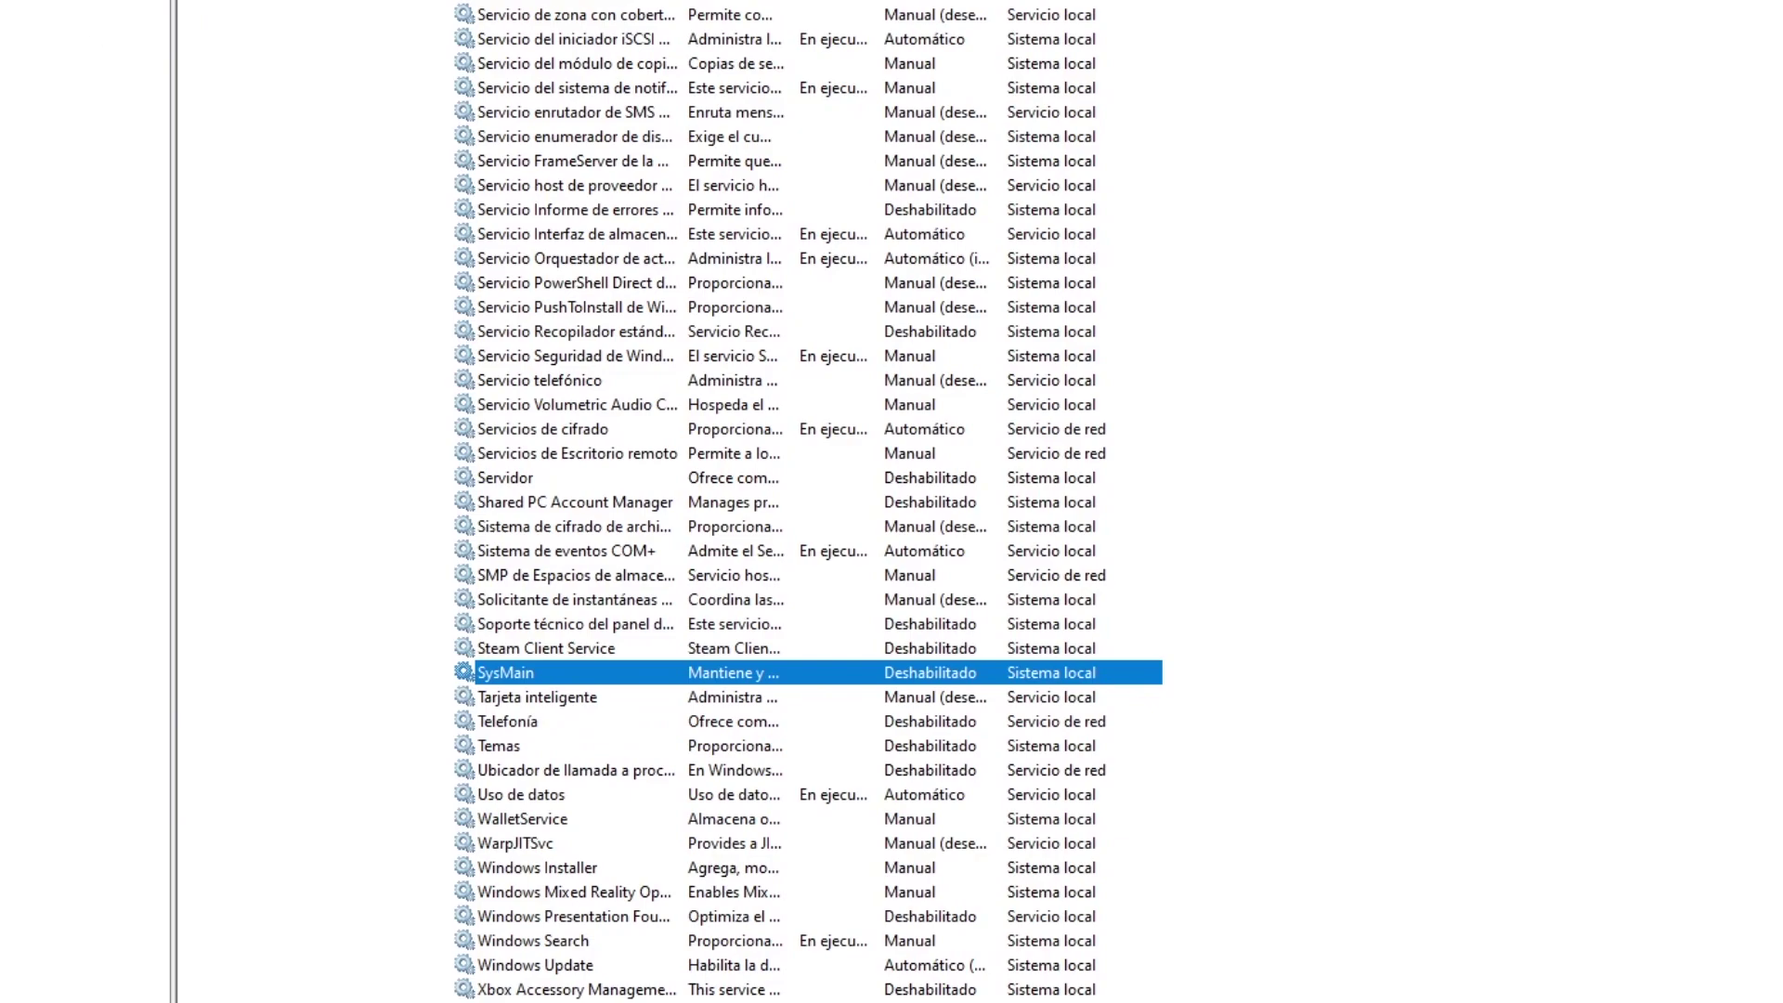
pyautogui.press('Return')
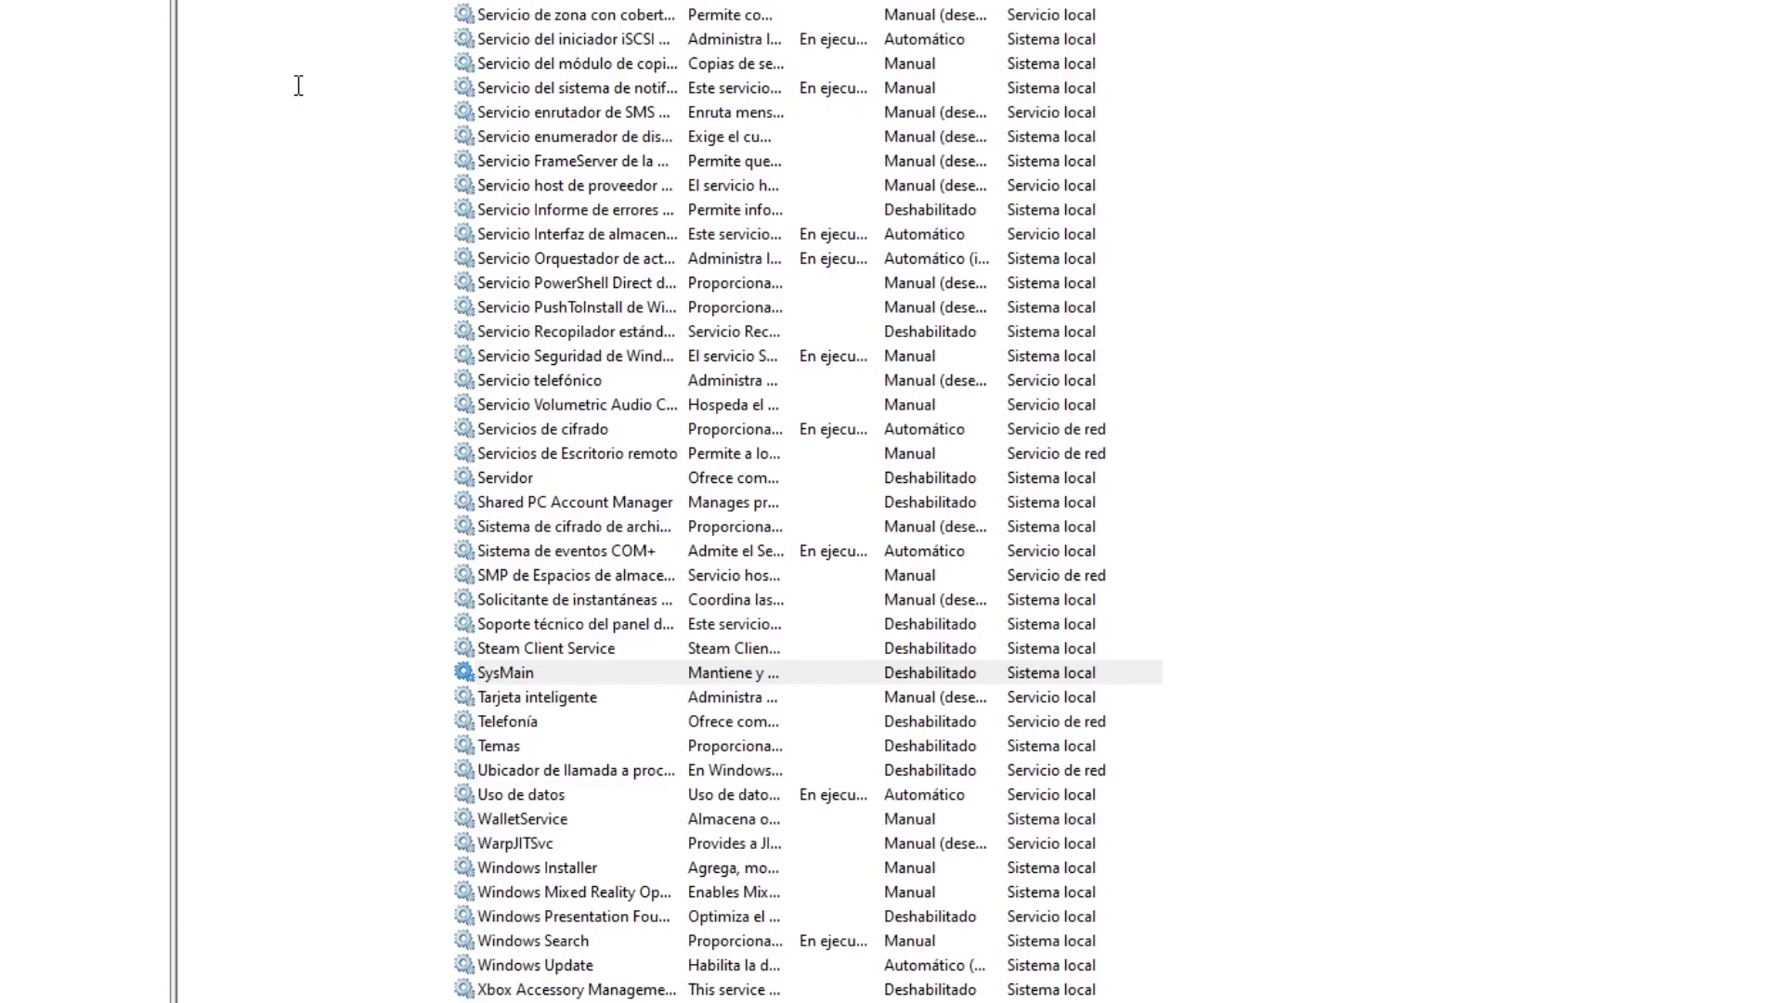
pyautogui.rightClick(615, 675)
pyautogui.click(738, 908)
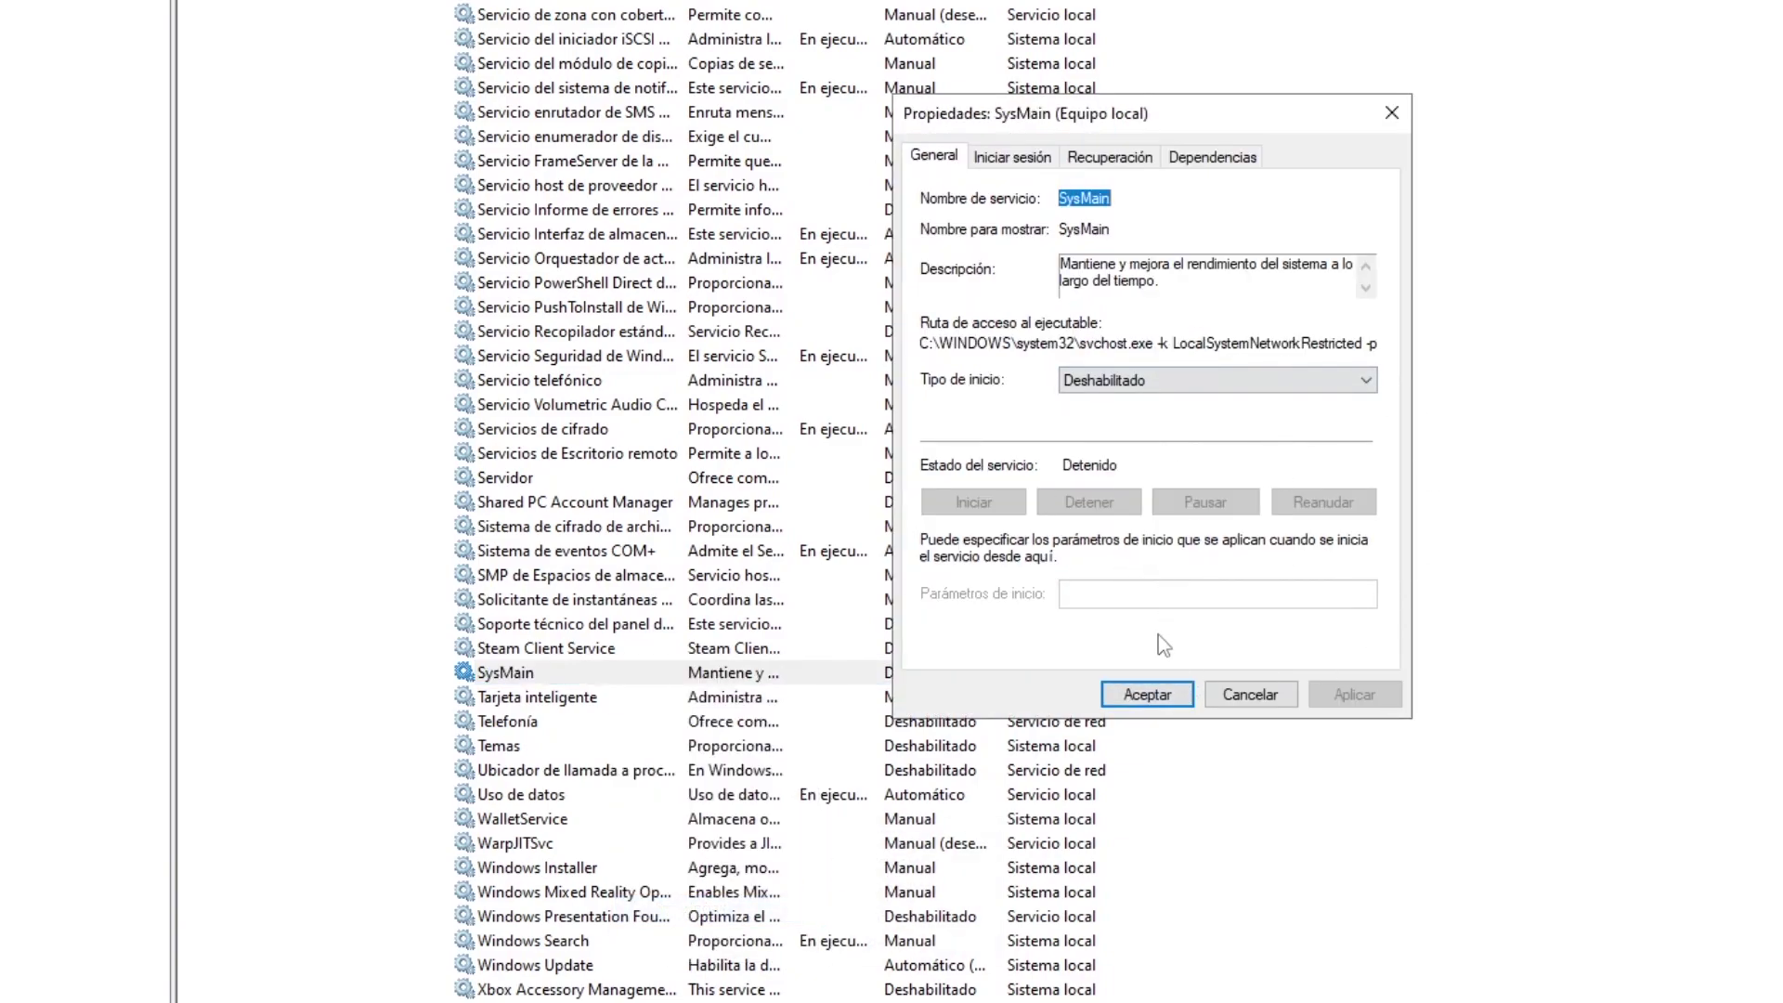
pyautogui.click(1177, 703)
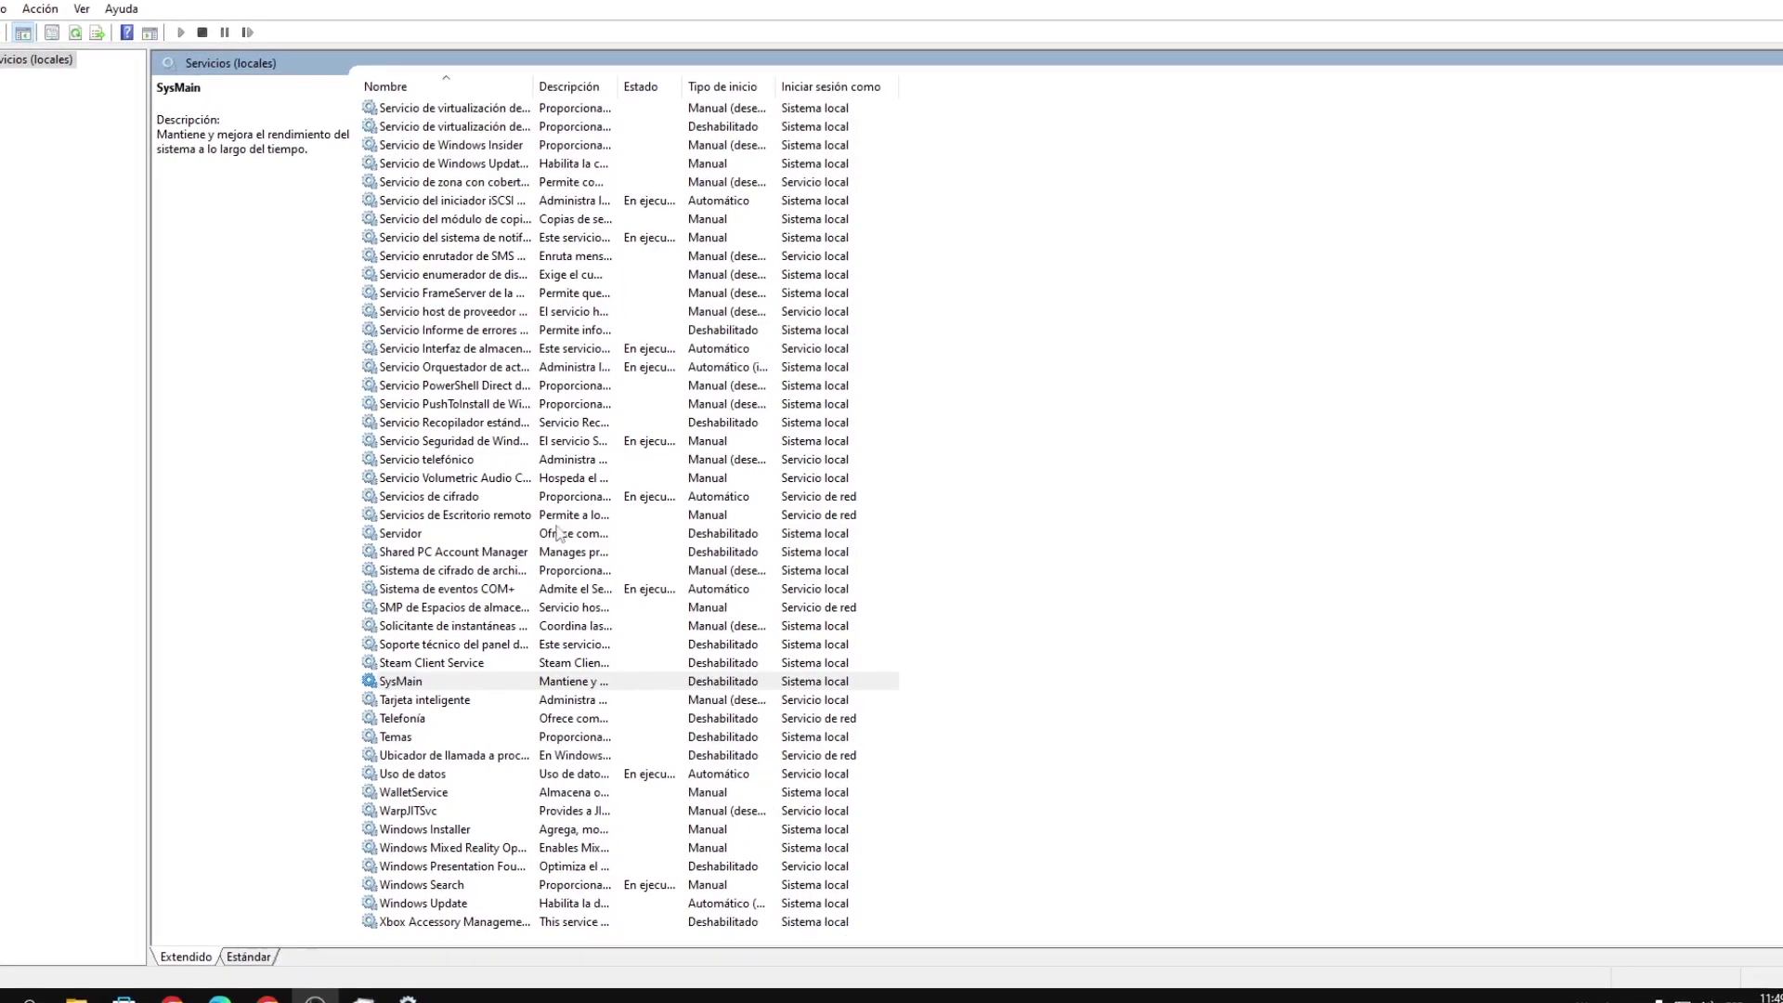
# Step: Review the descriptions of the running services from Servicio del iniciador iSCSI de Microsoft down to Sistema de eventos COM+
pyautogui.click(670, 204)
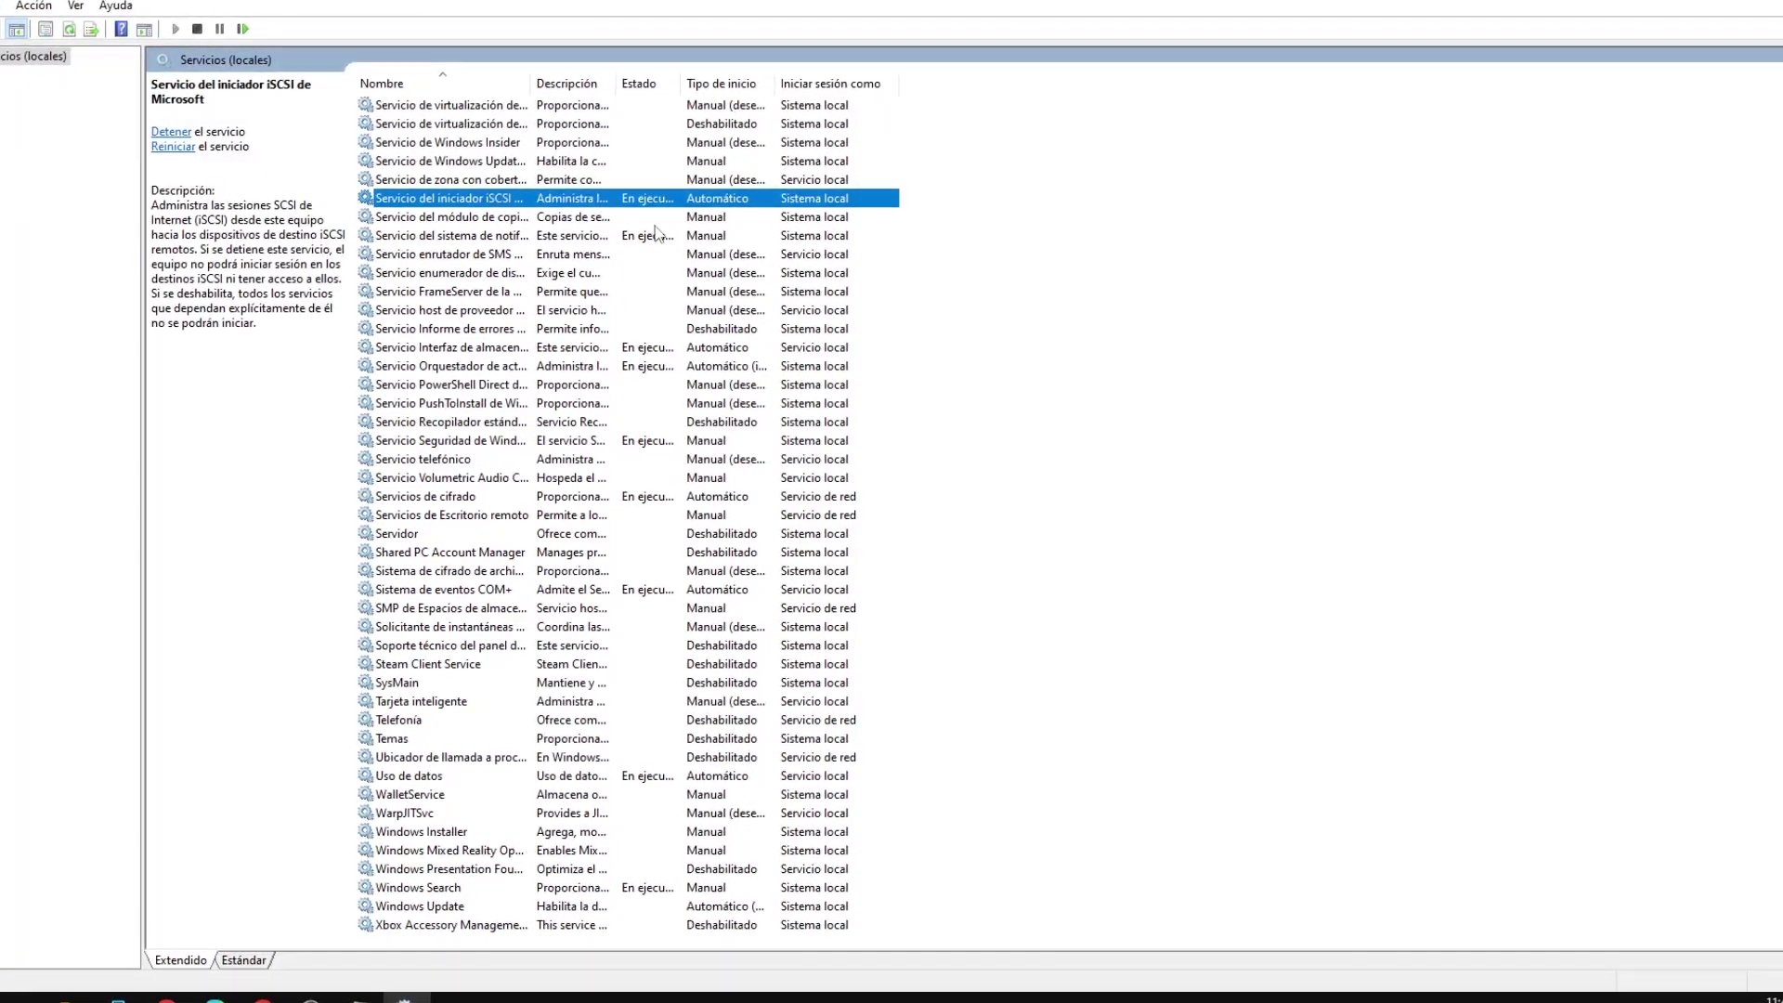
pyautogui.press('Down')
pyautogui.press('Down')
pyautogui.press('Down')
pyautogui.press('Down')
pyautogui.press('Down')
pyautogui.press('Down')
pyautogui.press('Down')
pyautogui.press('Down')
pyautogui.press('Down')
pyautogui.press('Down')
pyautogui.press('Down')
pyautogui.press('Down')
pyautogui.press('Down')
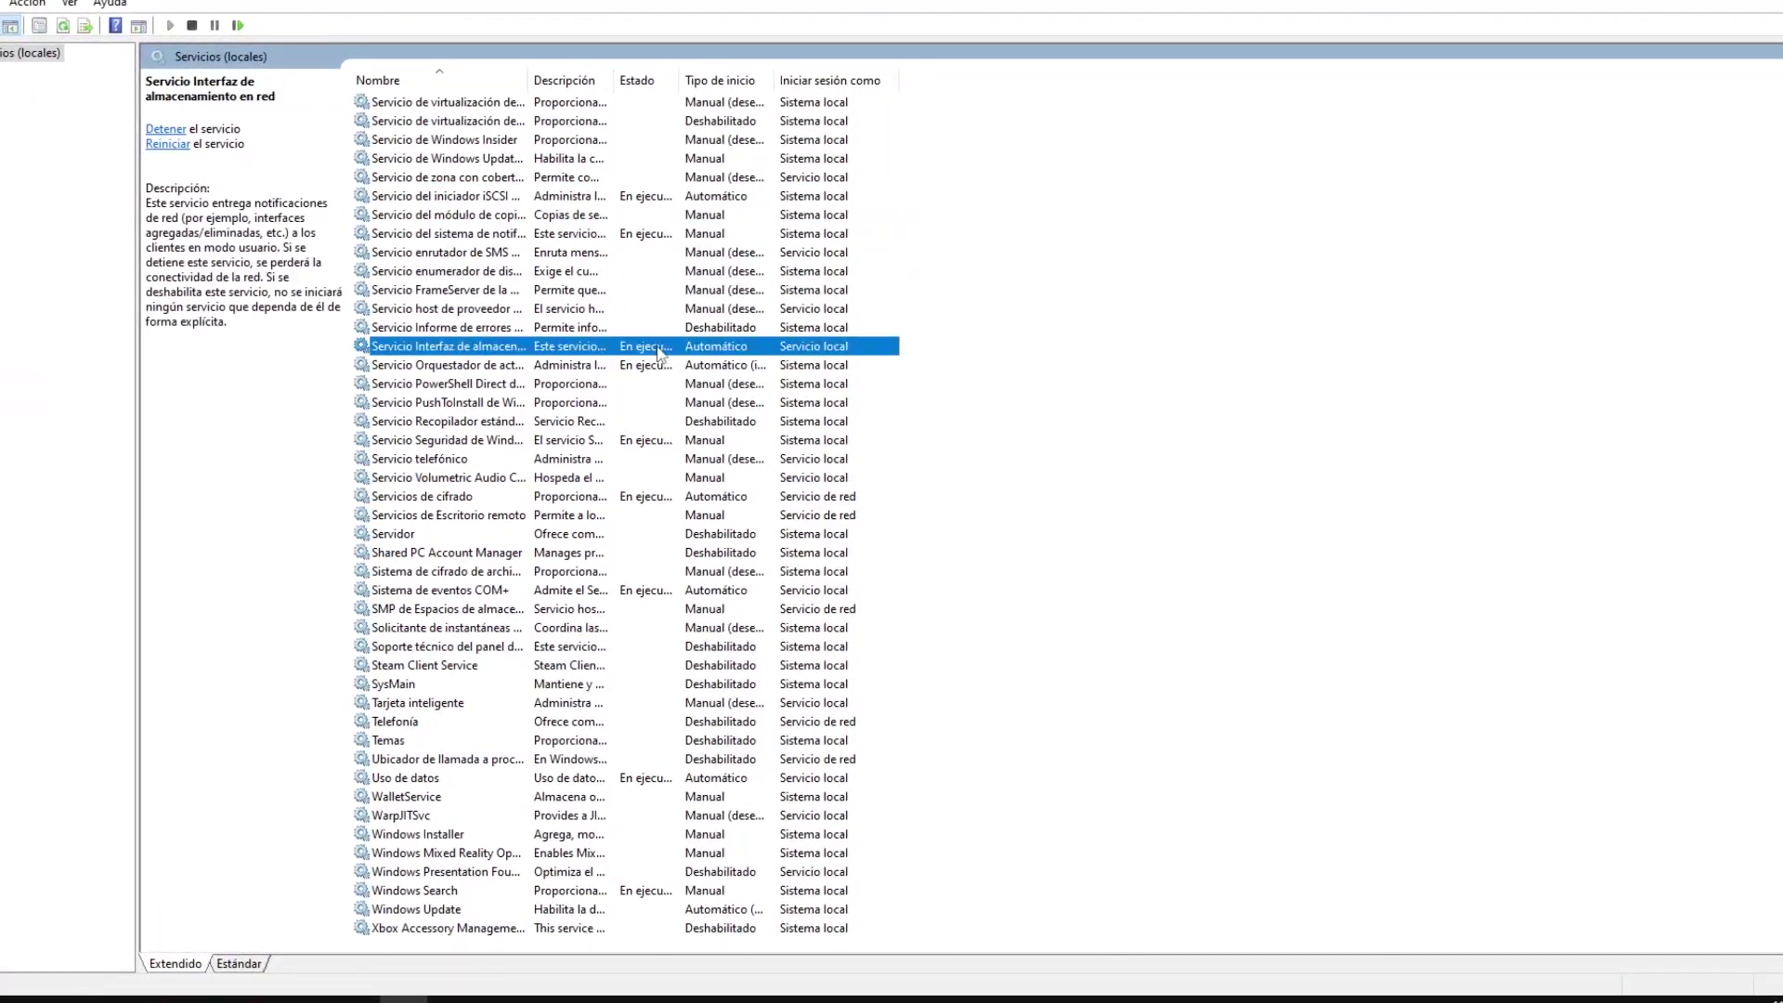
pyautogui.click(637, 498)
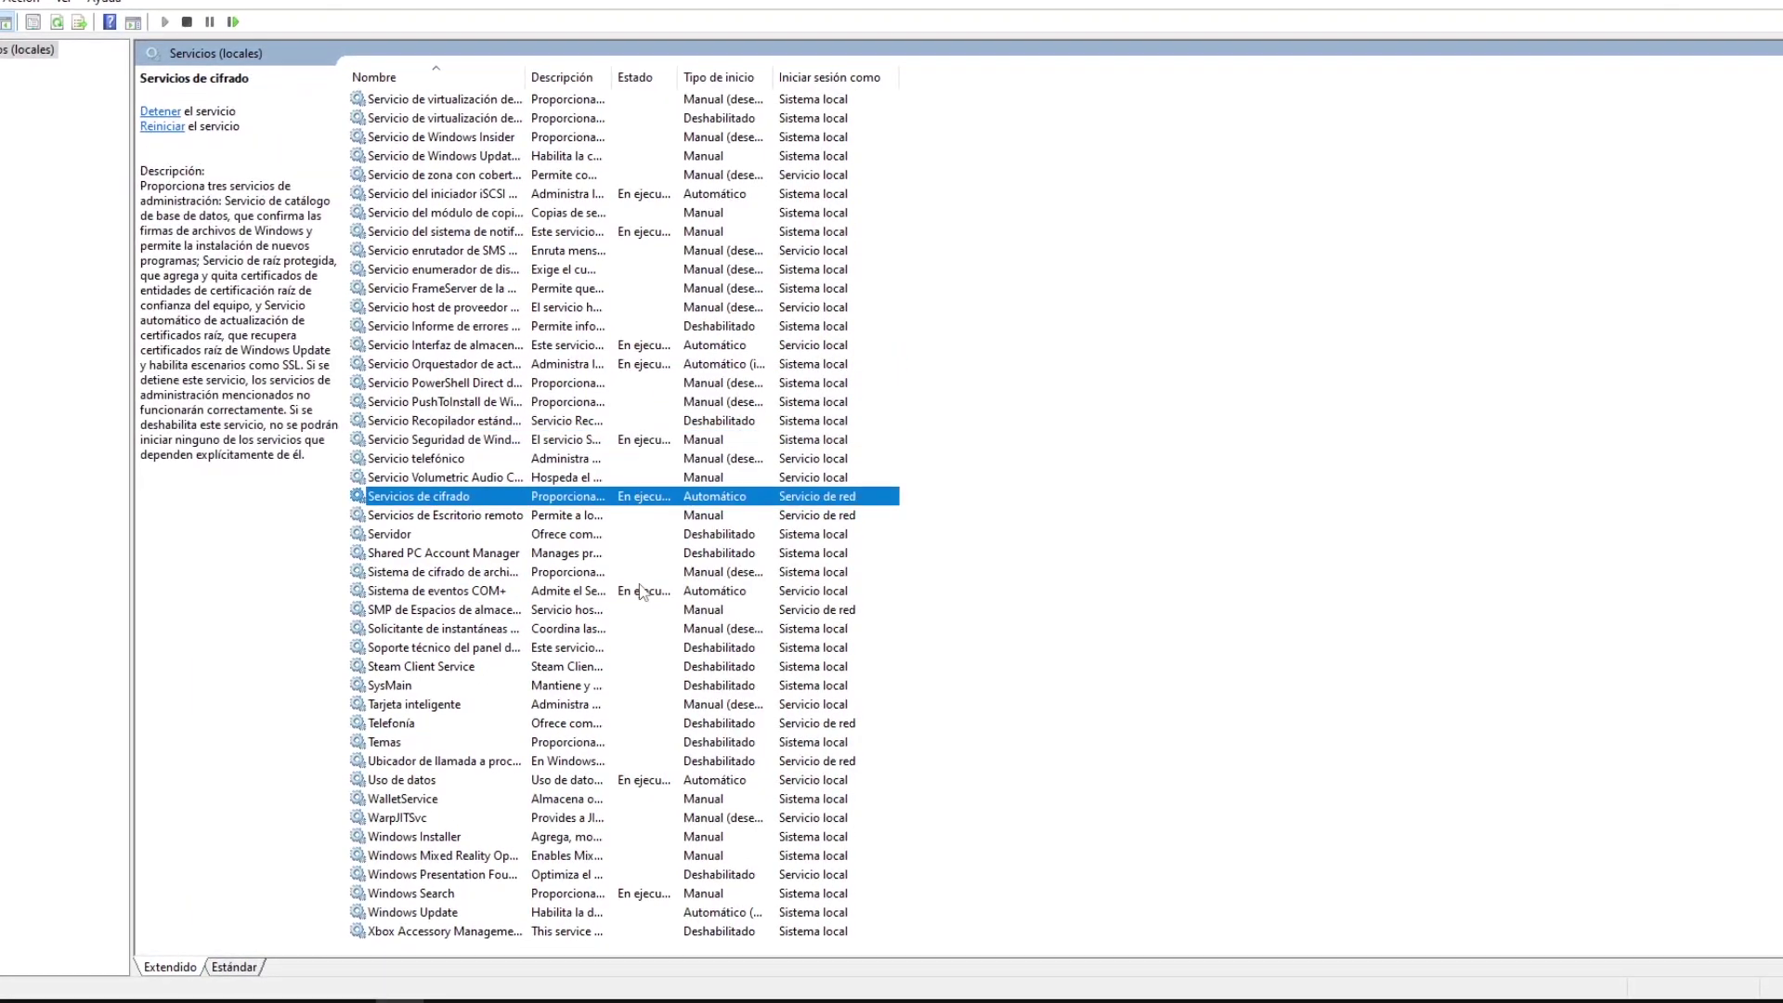
pyautogui.click(643, 593)
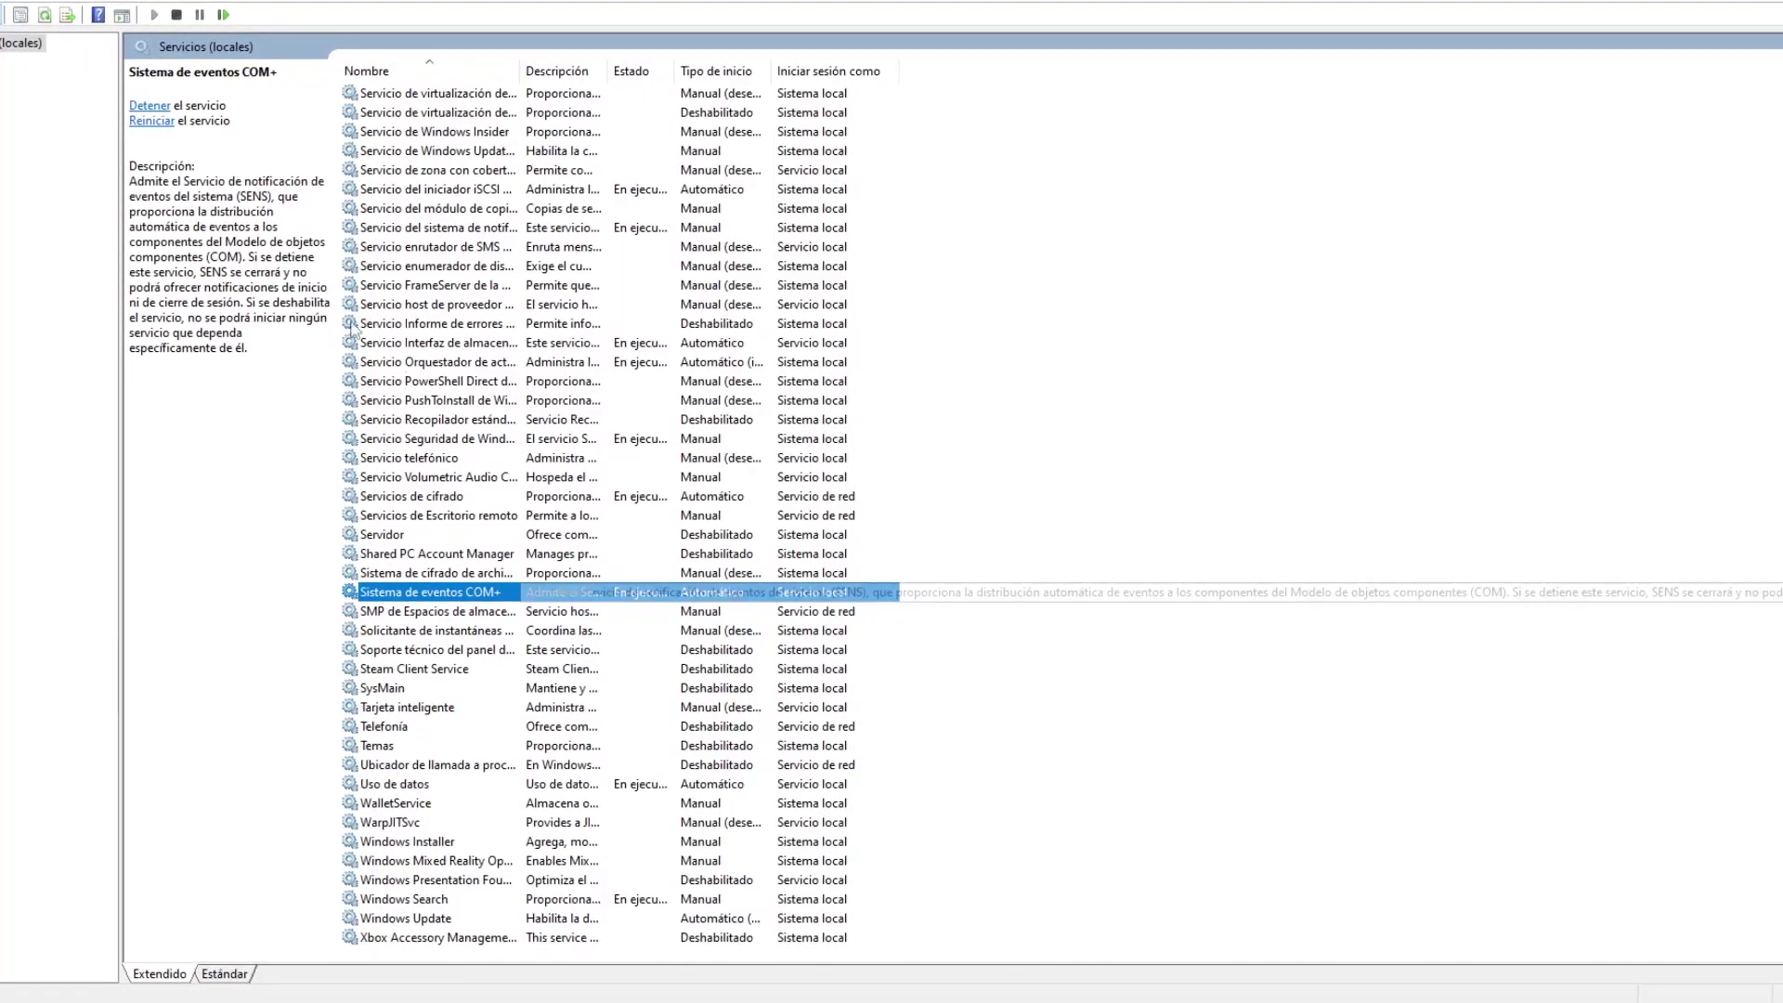
# Step: Review the descriptions of the services from Servicio telefónico through Servidor to Telefonía
pyautogui.click(180, 187)
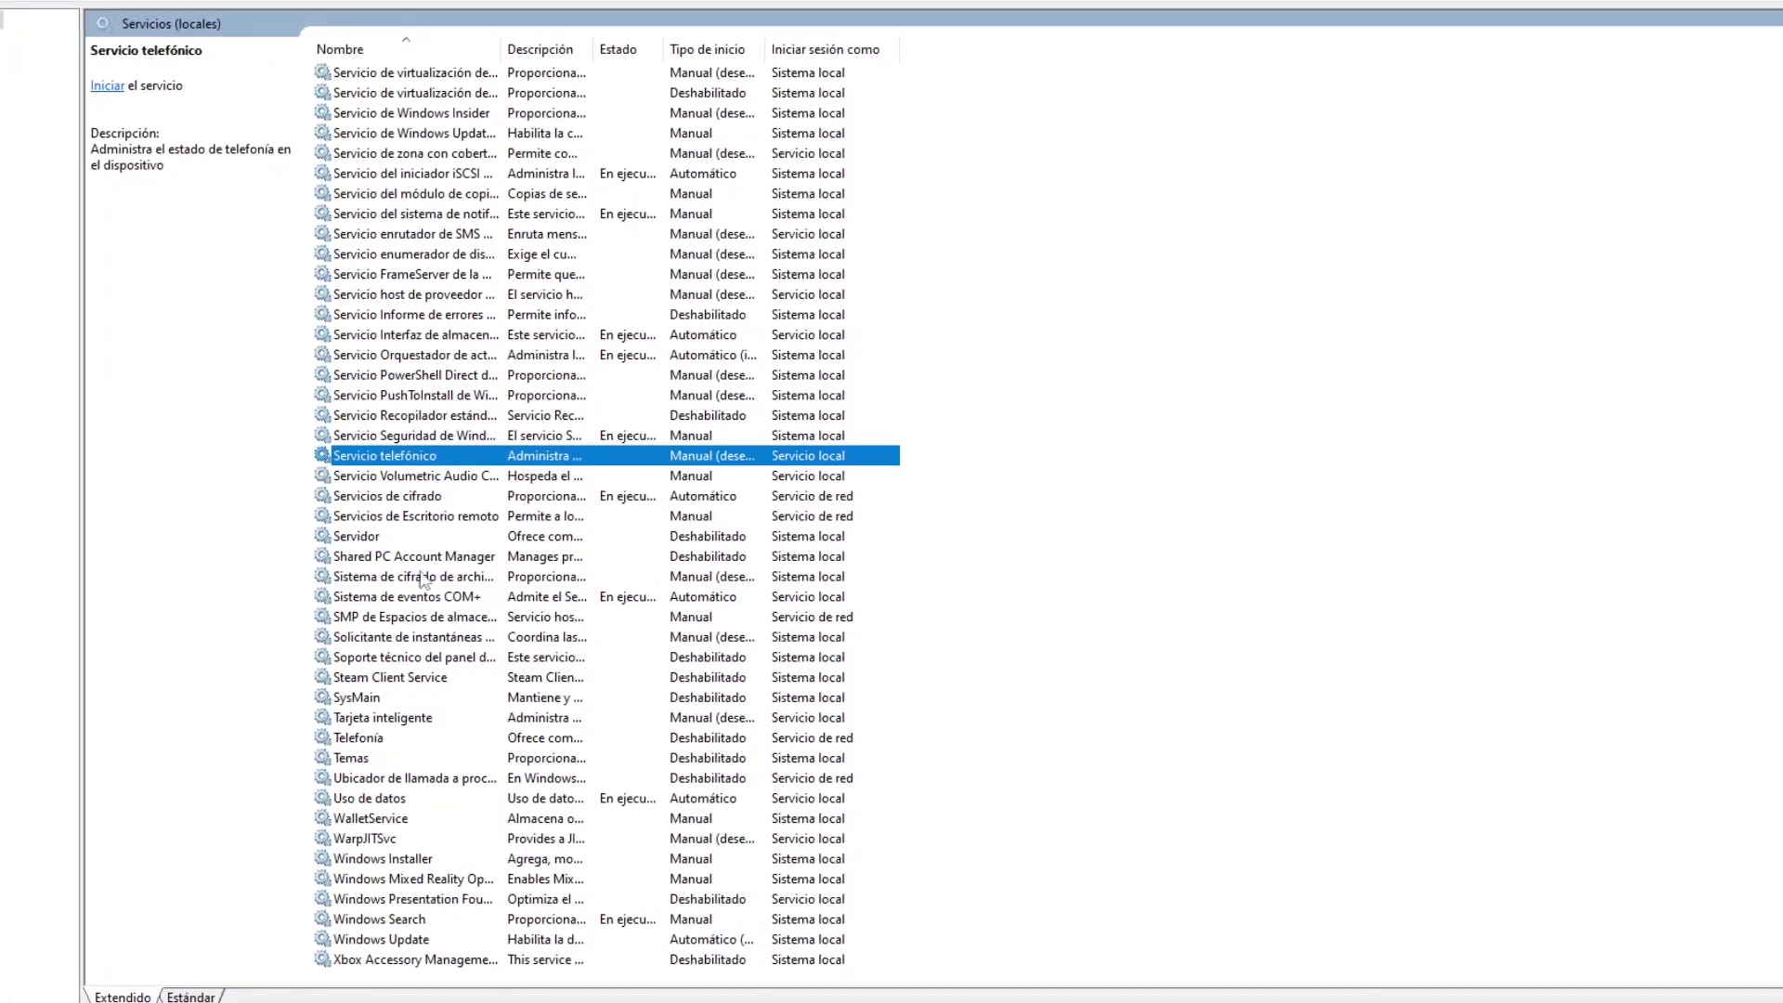
pyautogui.press('Down')
pyautogui.press('Down')
pyautogui.press('Down')
pyautogui.press('Down')
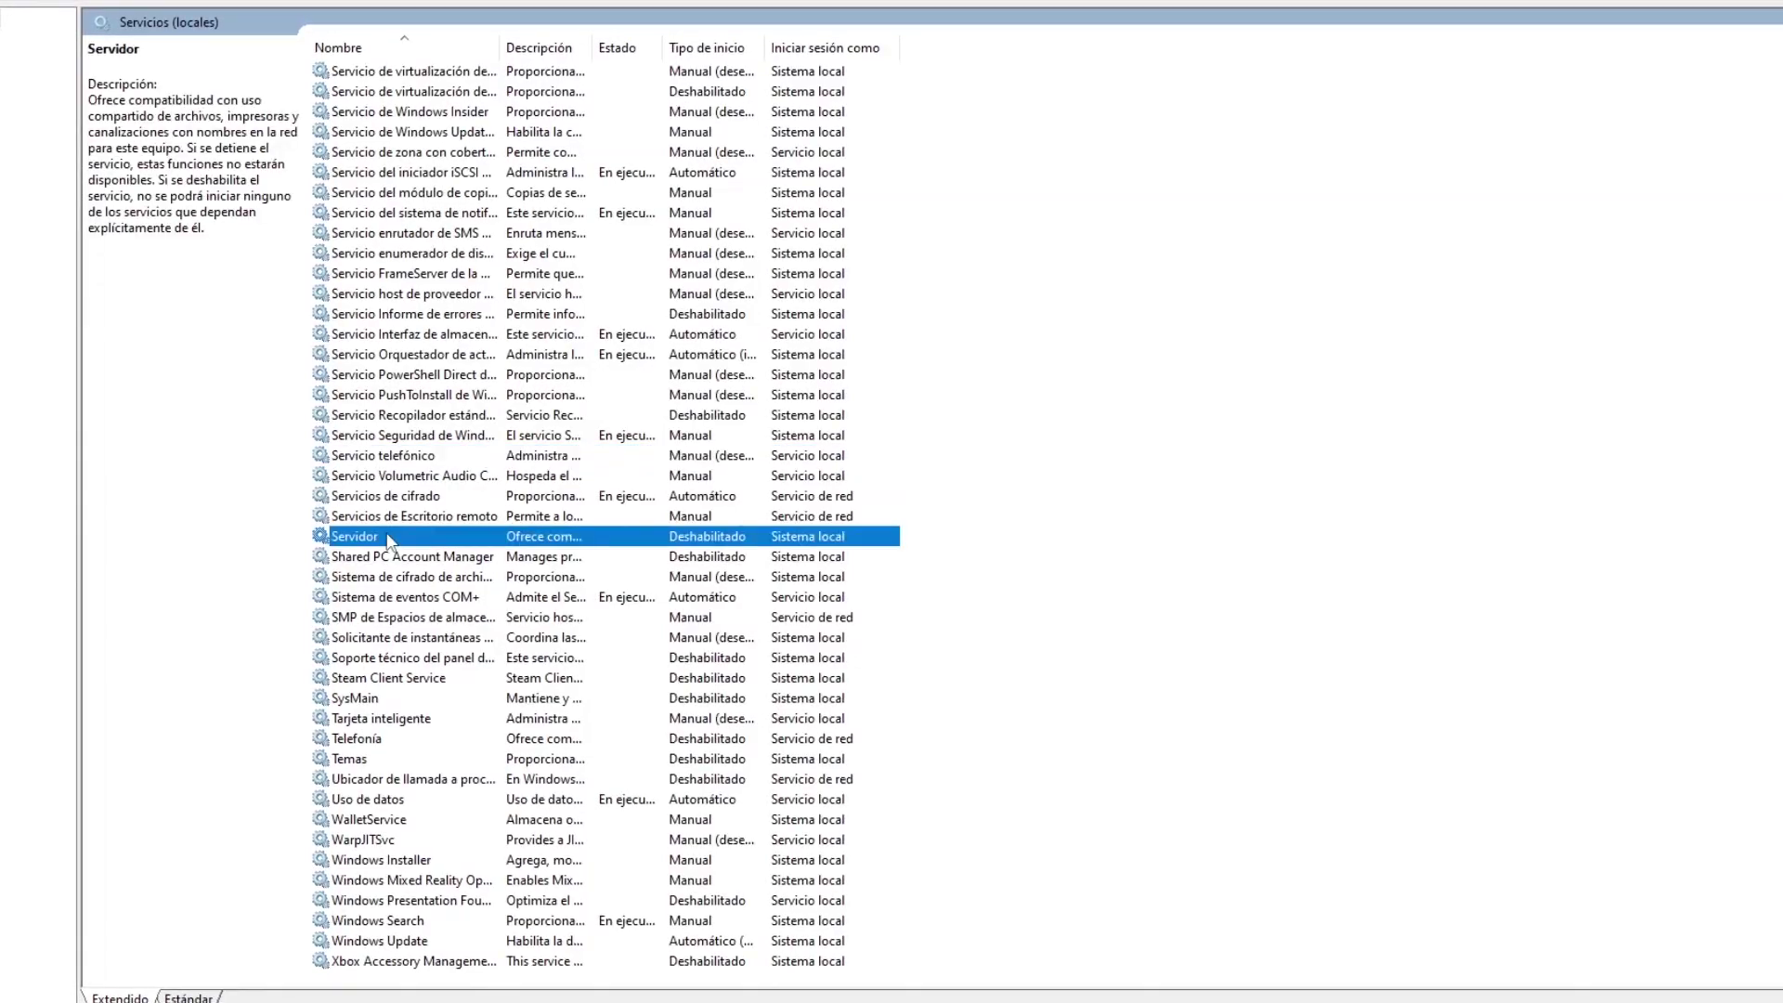
pyautogui.click(444, 739)
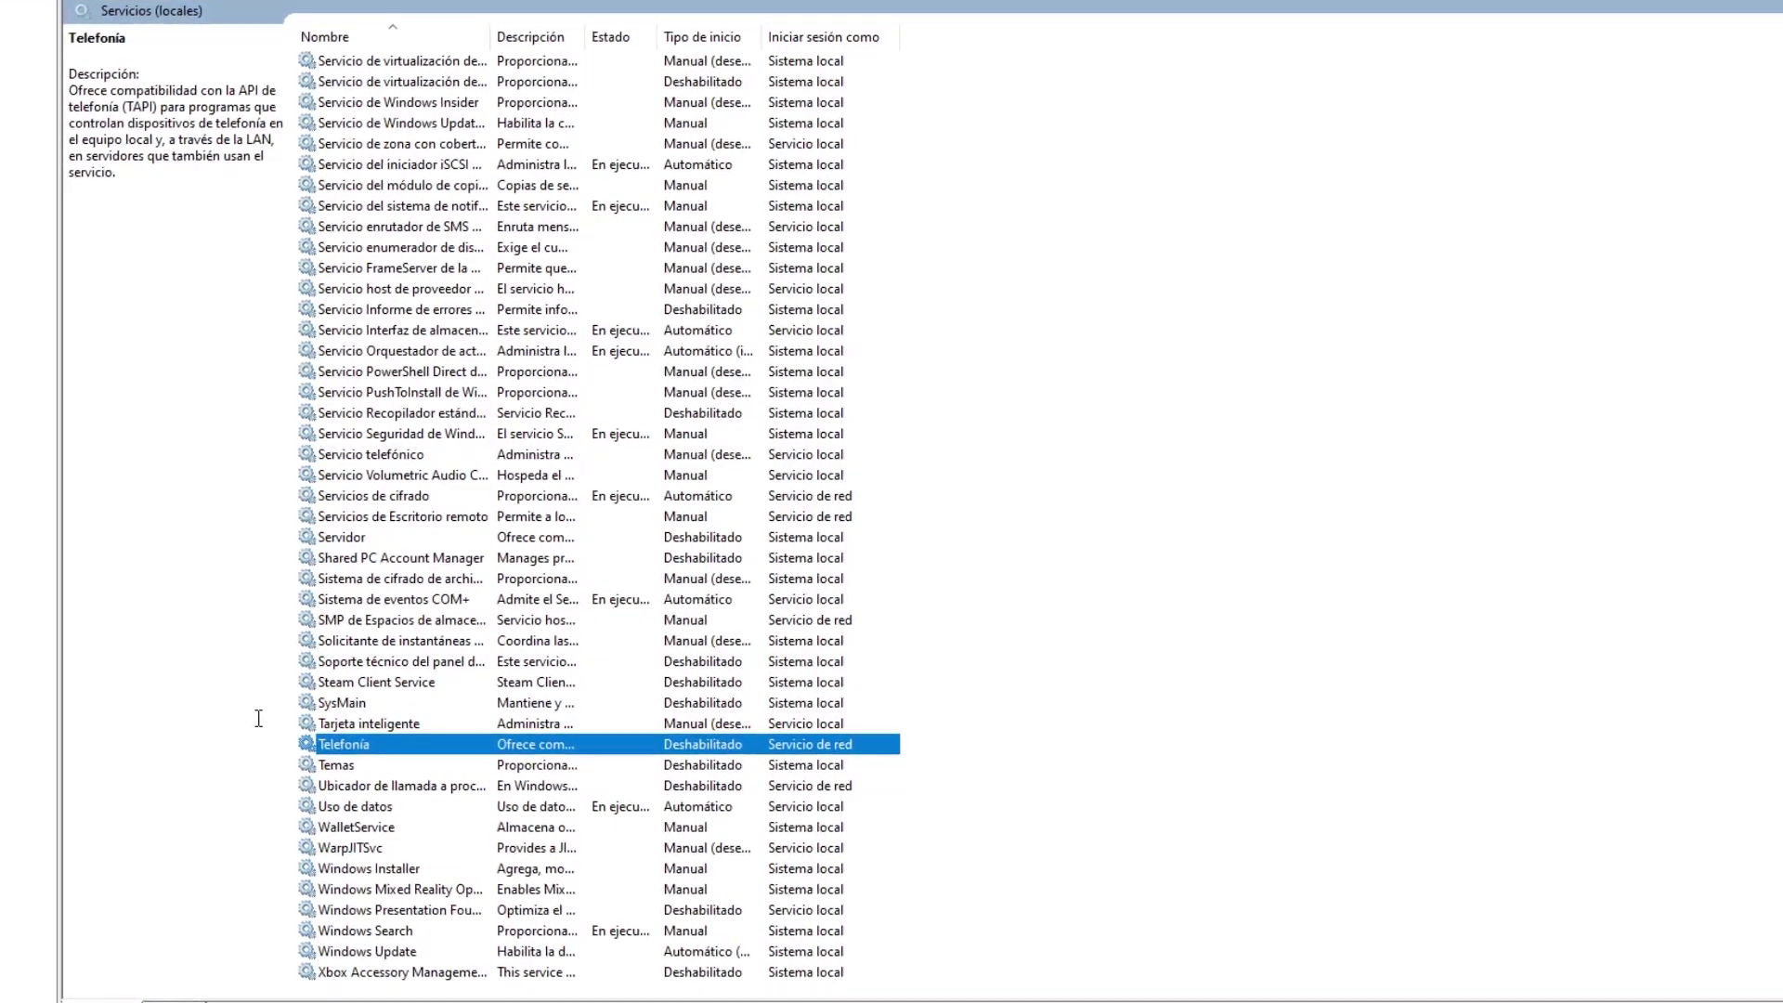
# Step: Examine the running services earlier in the list, including the description of Servicio de lista de redes
pyautogui.scroll(7, 256, 724)
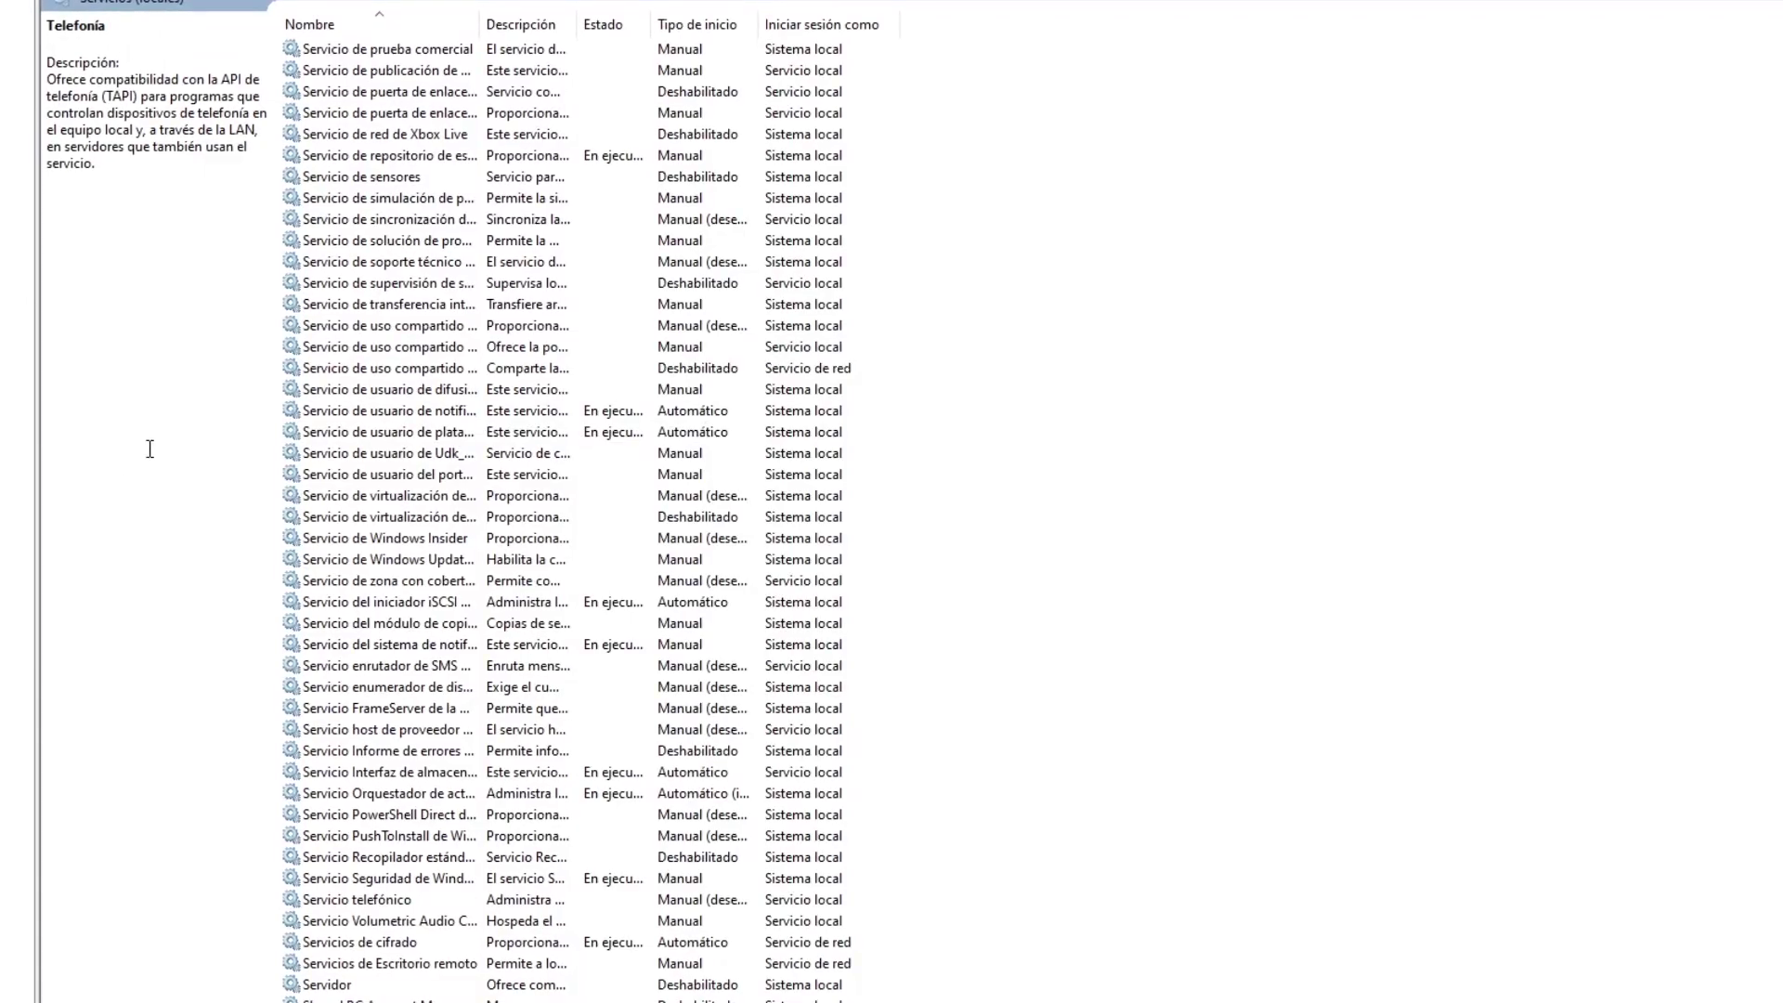
pyautogui.scroll(12, 171, 430)
pyautogui.click(561, 708)
pyautogui.click(567, 688)
pyautogui.click(580, 645)
pyautogui.click(593, 625)
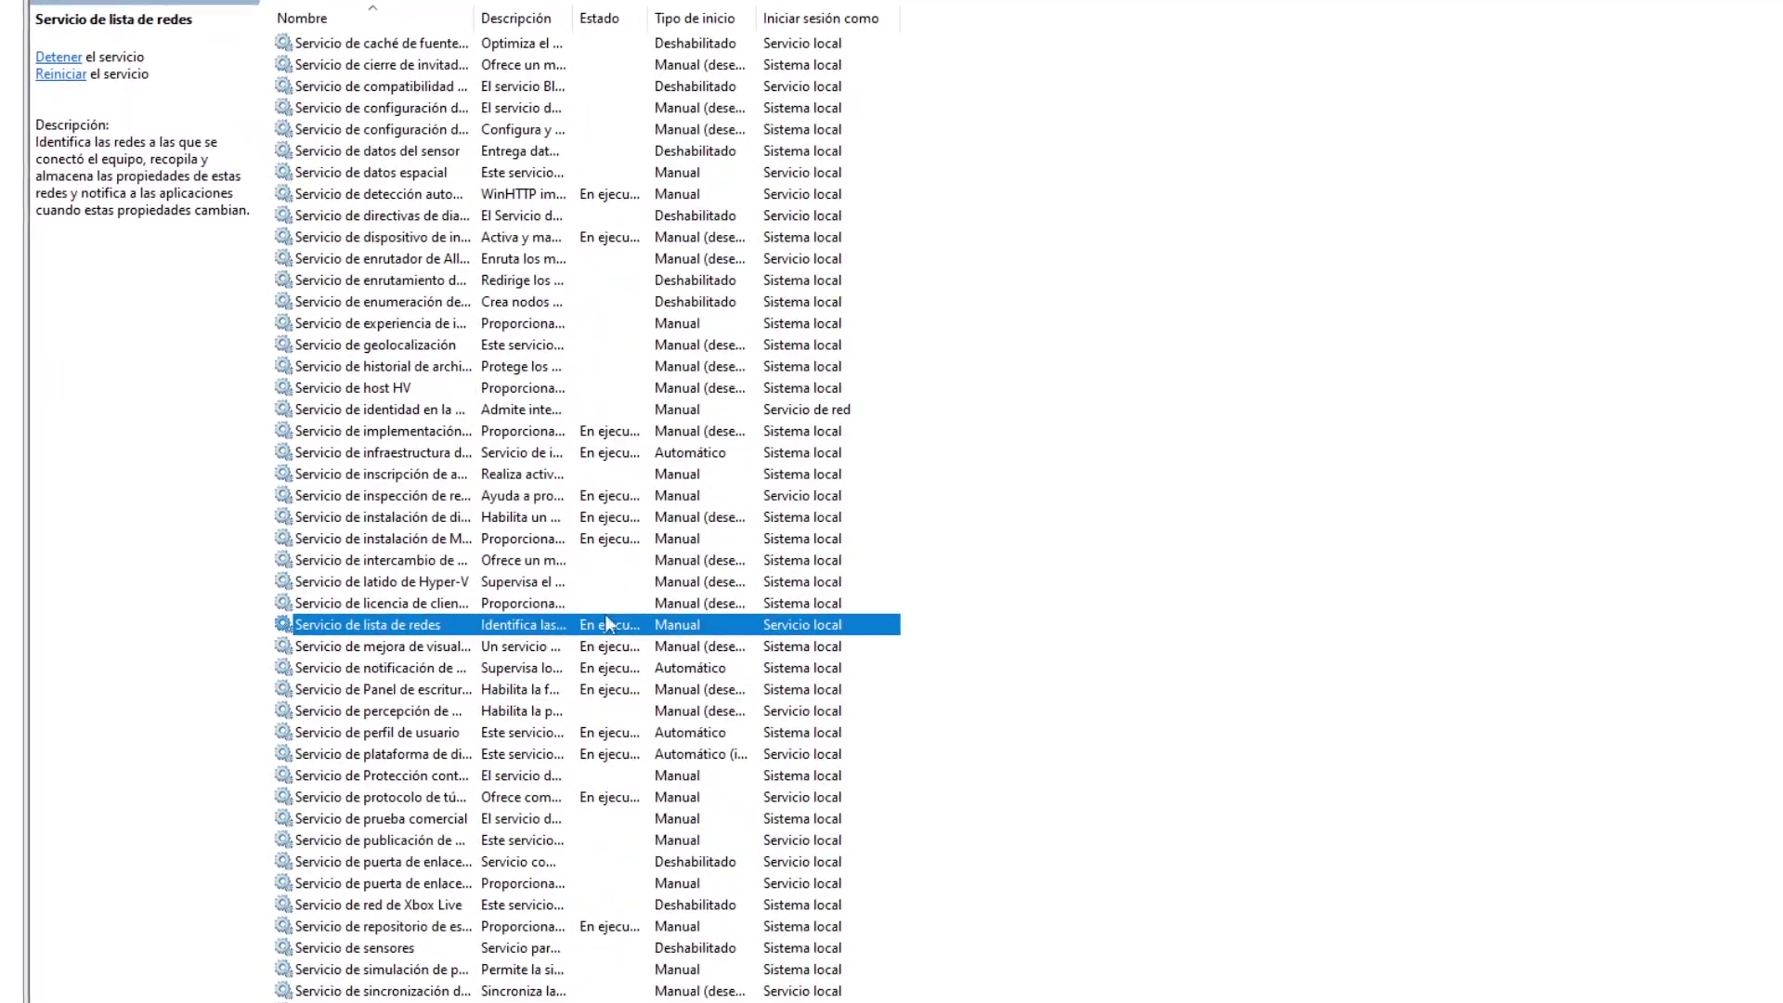
pyautogui.click(1056, 529)
pyautogui.scroll(11, 1055, 529)
pyautogui.scroll(4, 1055, 529)
pyautogui.scroll(-1, 1053, 537)
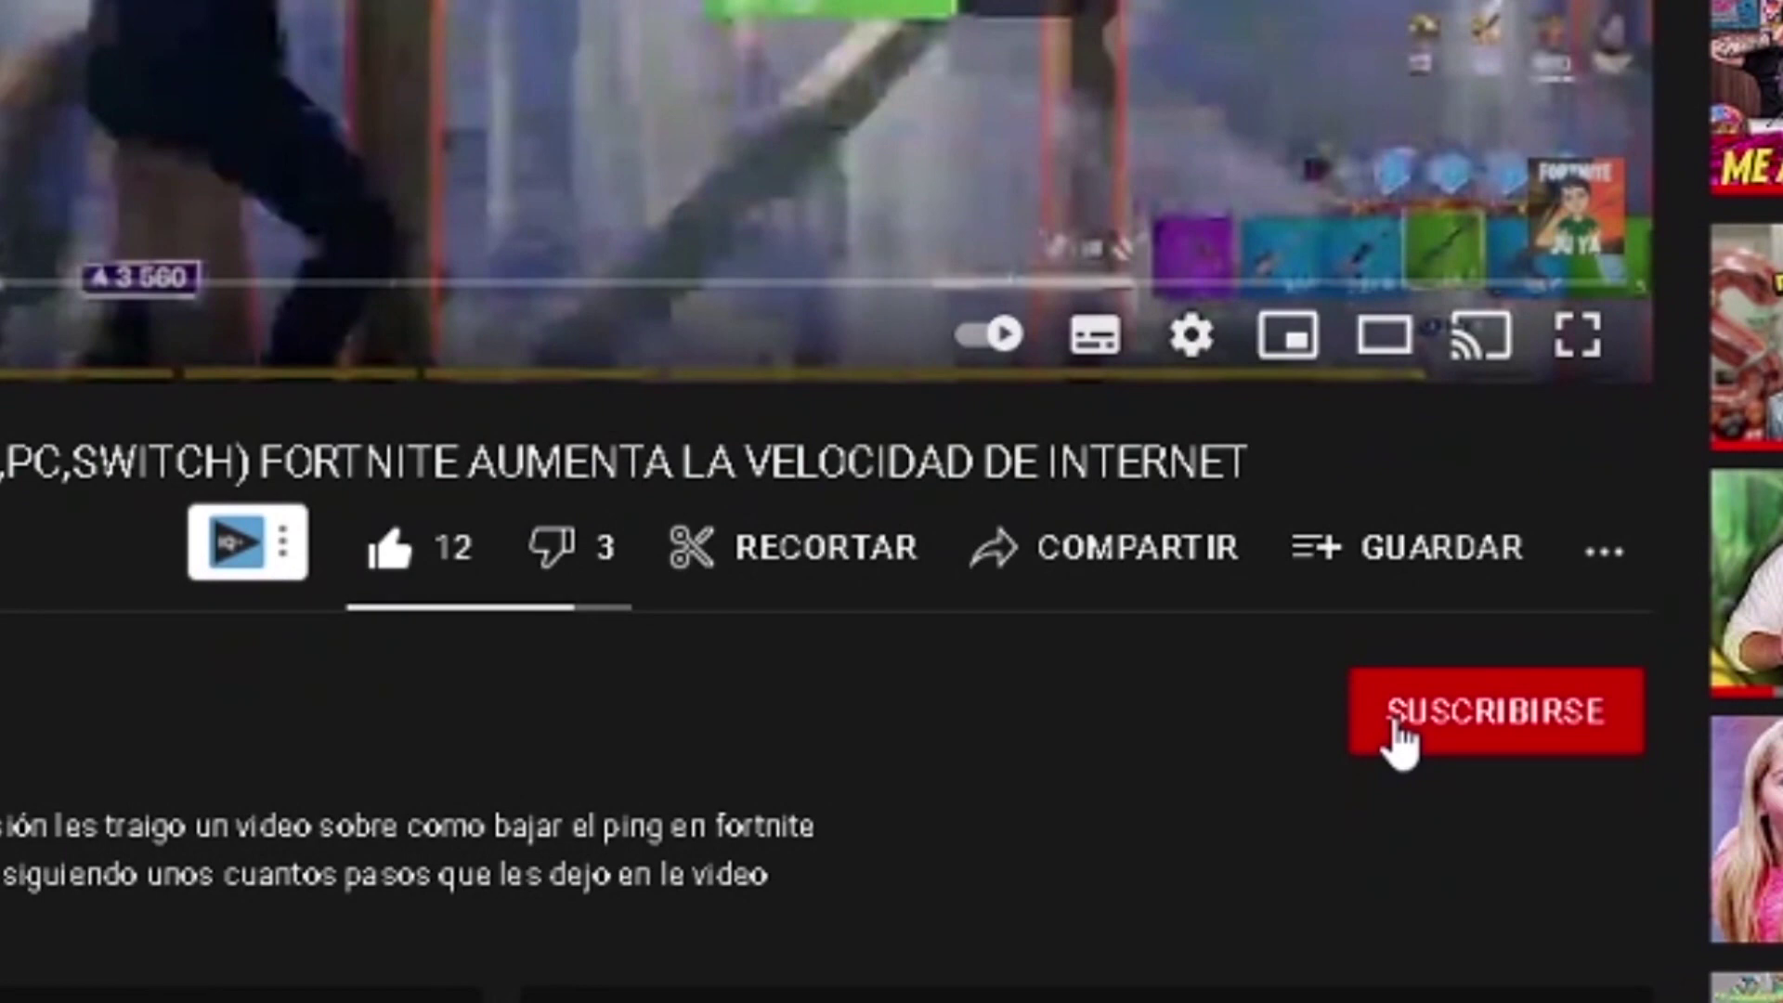
pyautogui.click(1396, 728)
pyautogui.click(1469, 692)
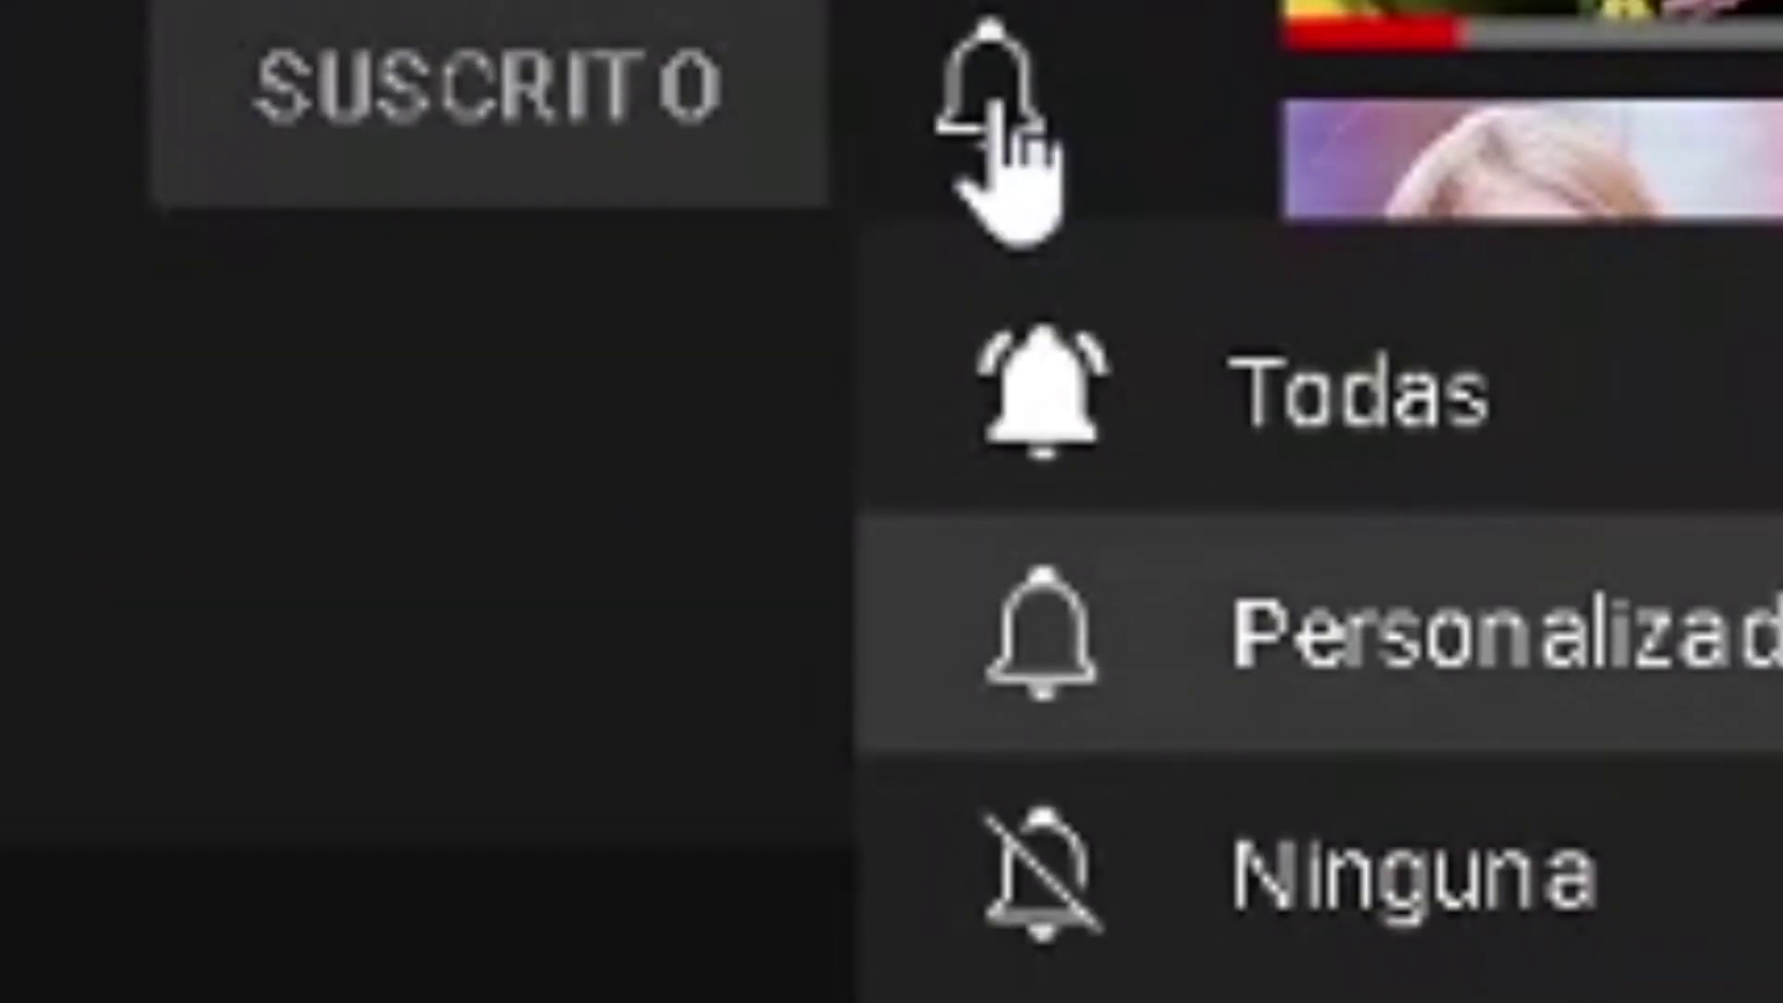